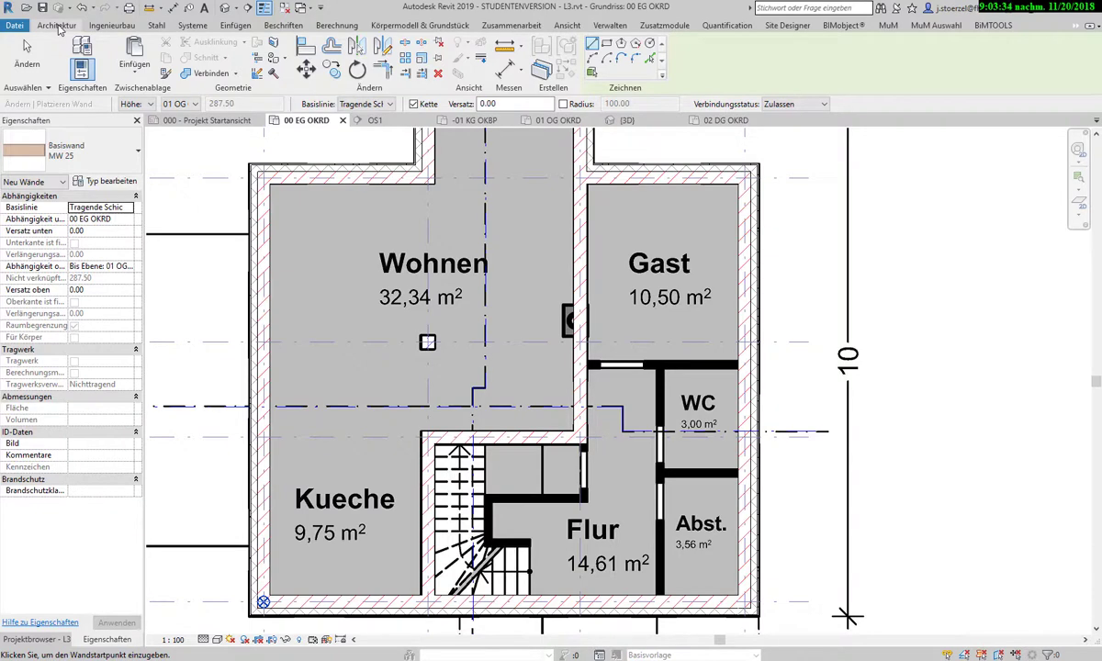
- Start an architectural wall with type MW 25 and open its type properties
click(57, 25)
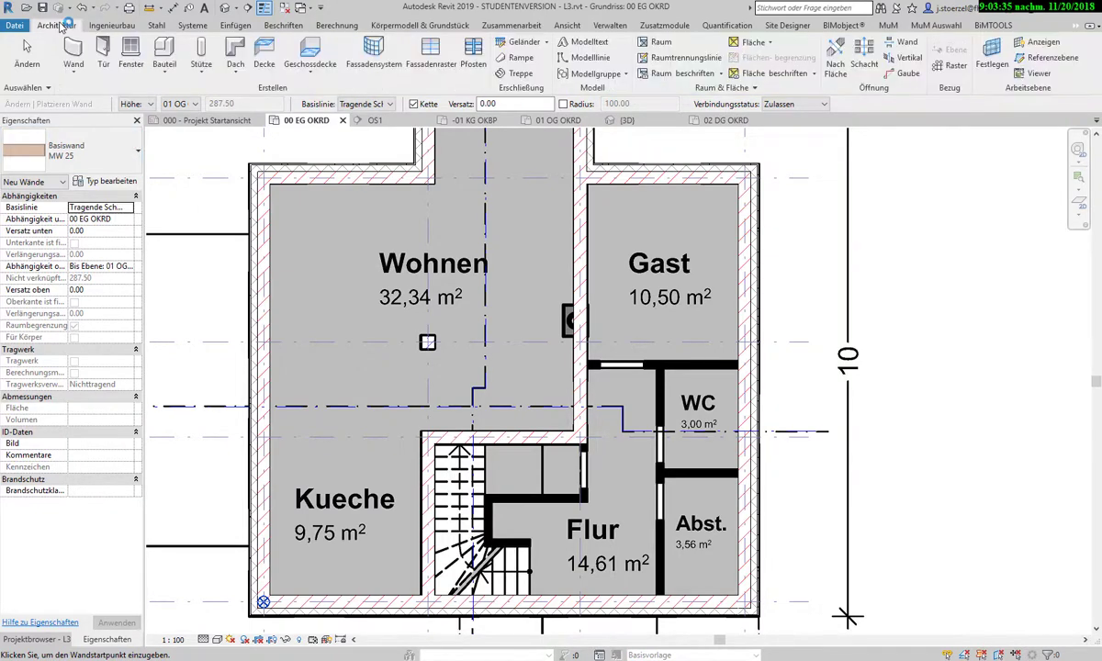
click(73, 78)
click(133, 90)
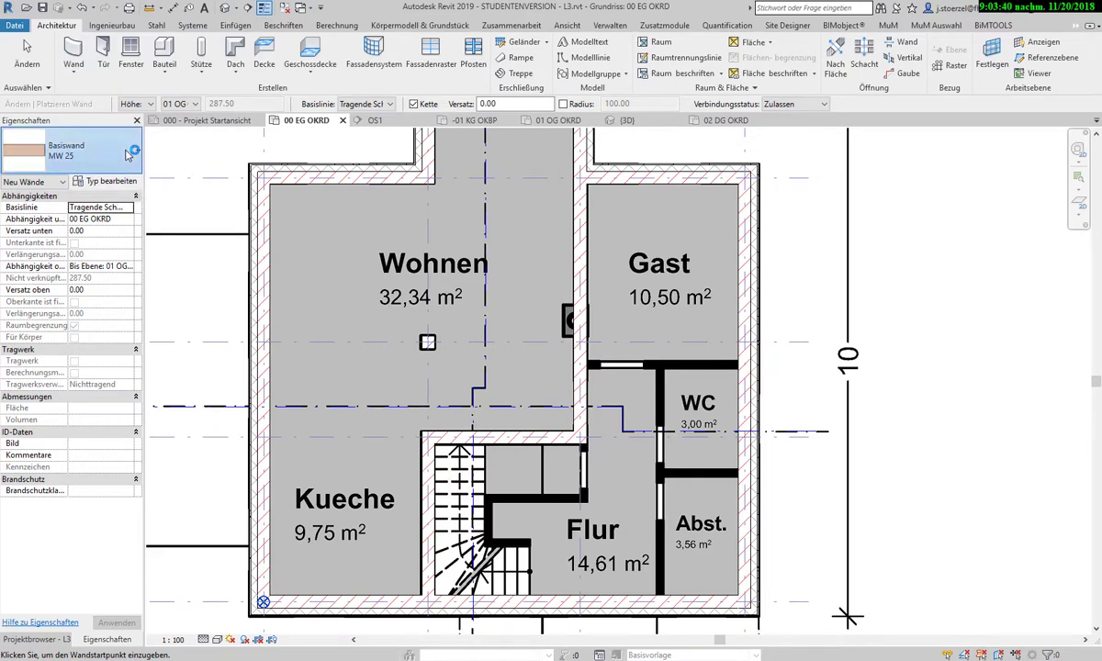
click(128, 154)
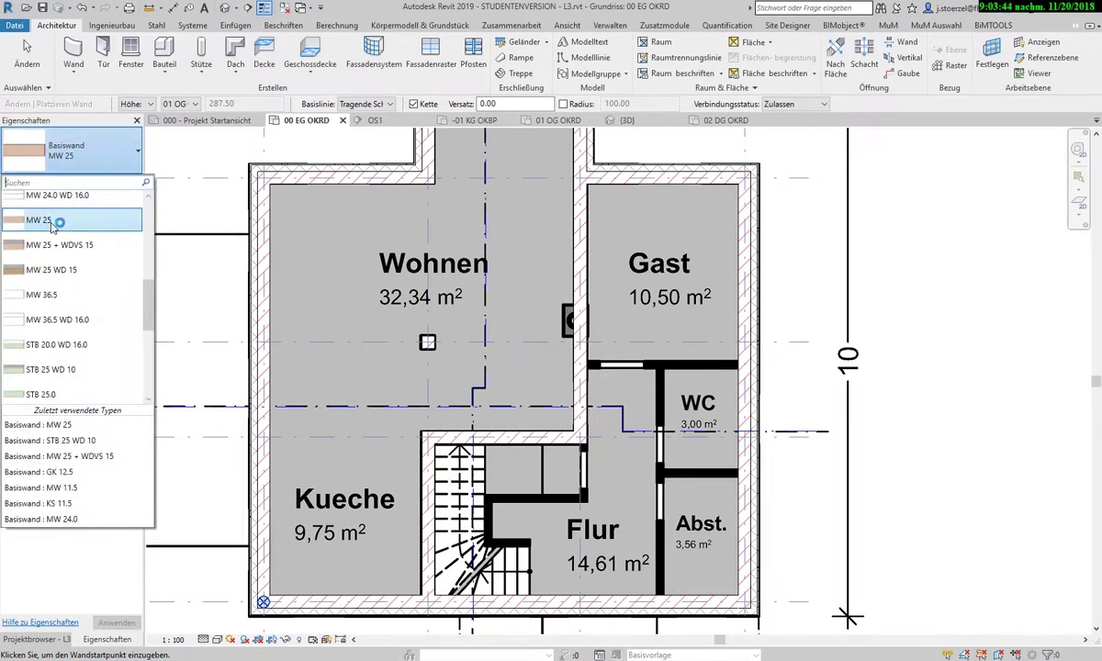
click(99, 217)
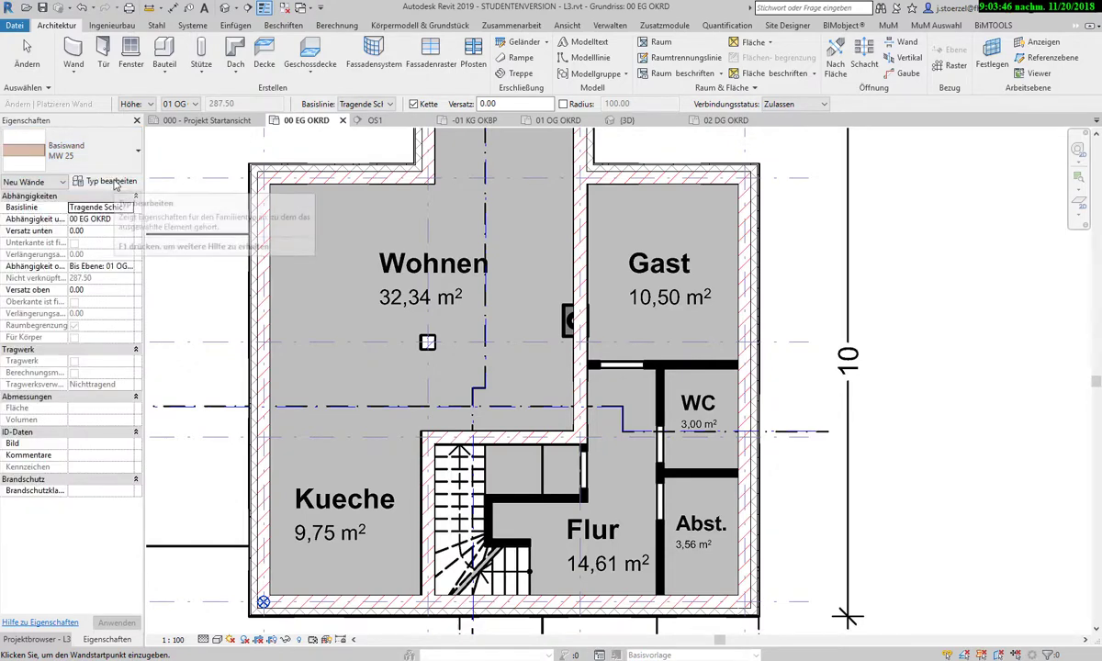
click(108, 181)
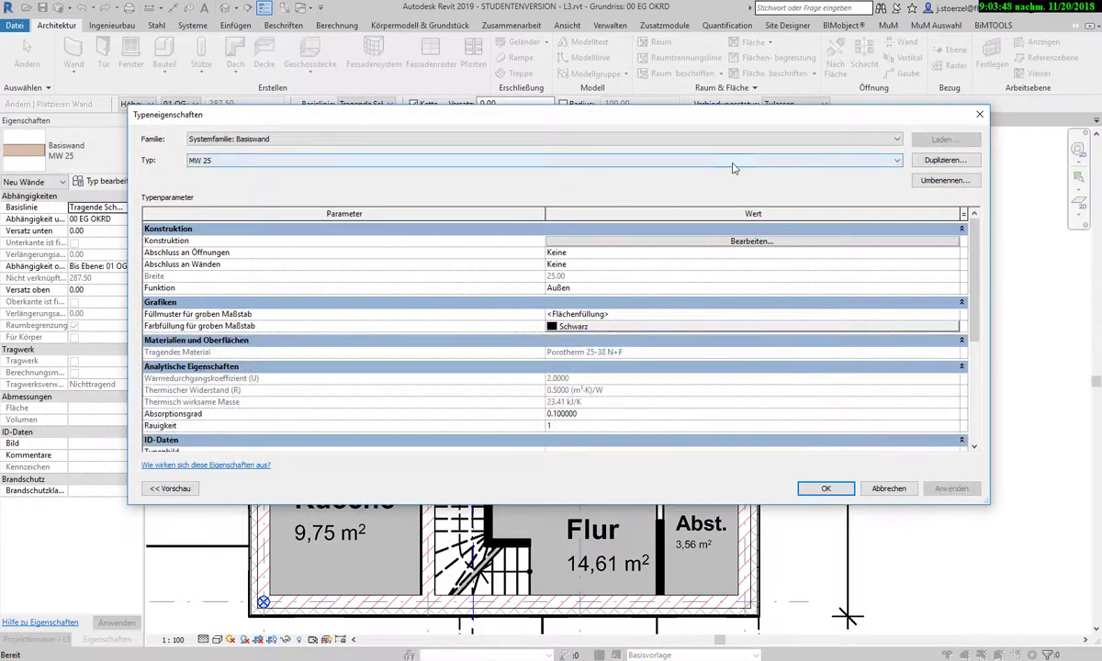
- Duplicate the MW 25 wall type as a new type named MW 12.5
click(733, 164)
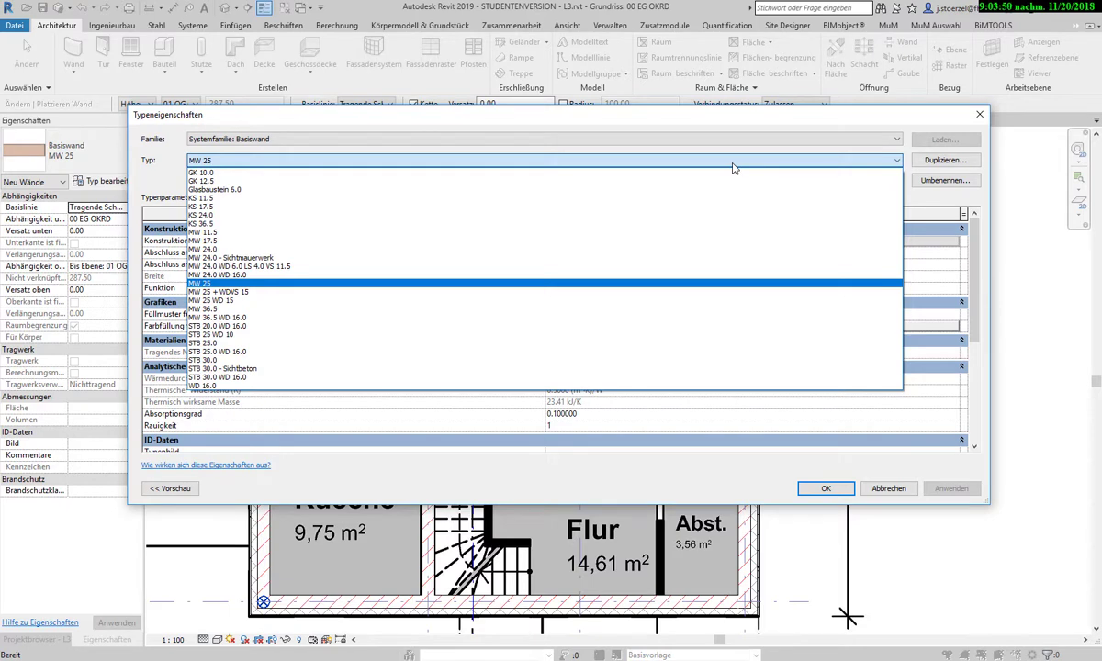
click(230, 283)
text(MW 12.5)
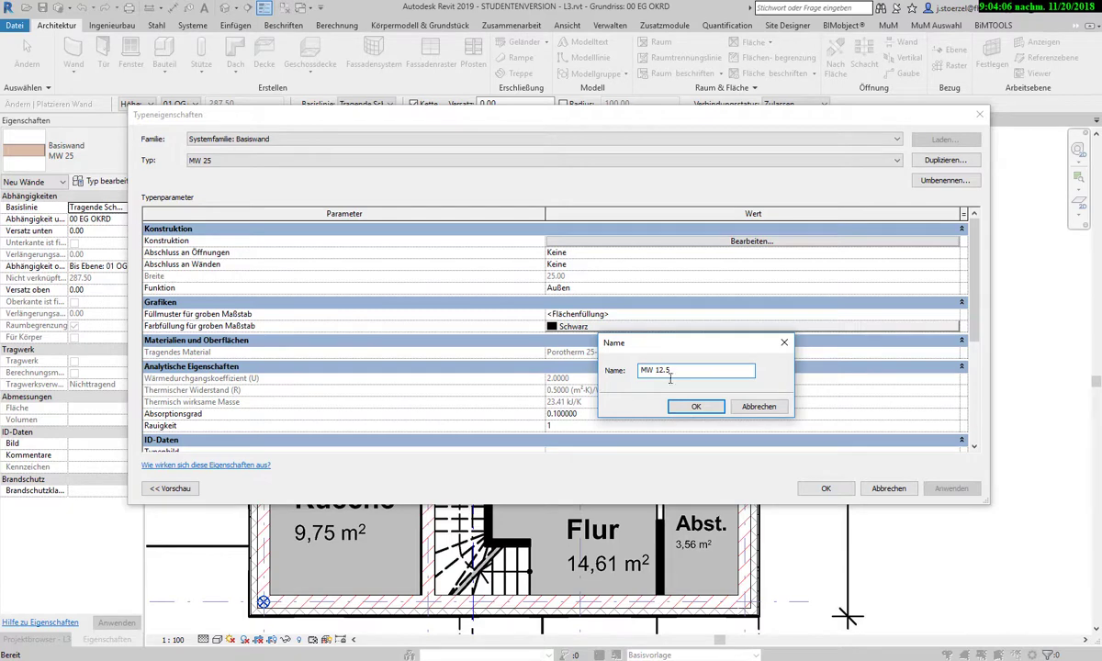
click(694, 405)
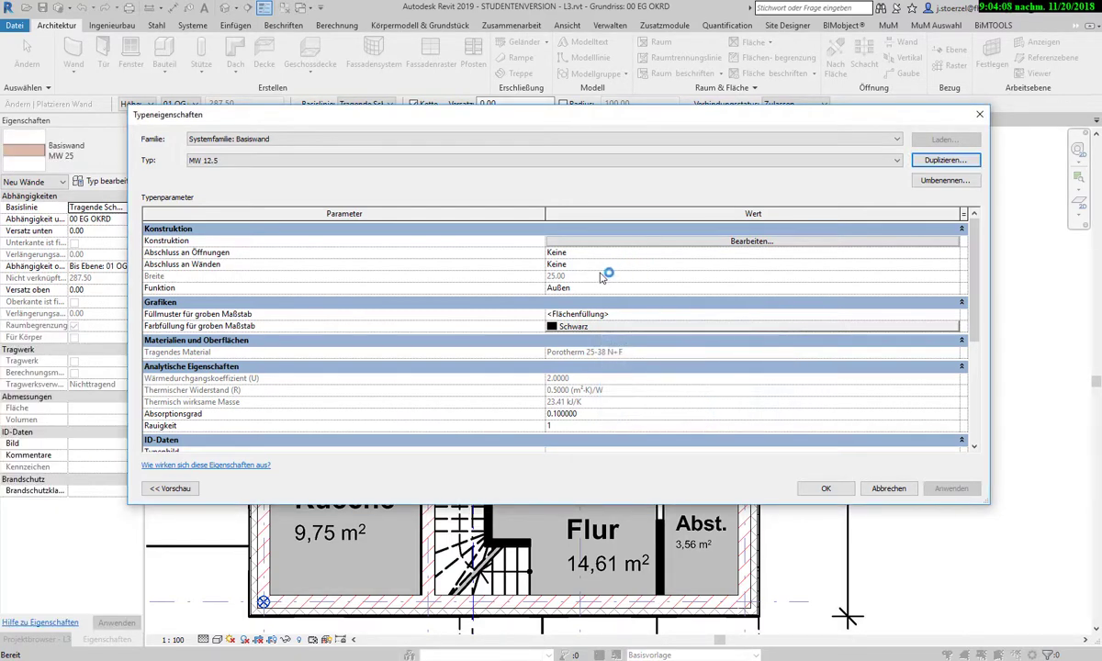
- Set the Porotherm load-bearing layer thickness to 12.5, giving a 12.50 wall width
click(774, 240)
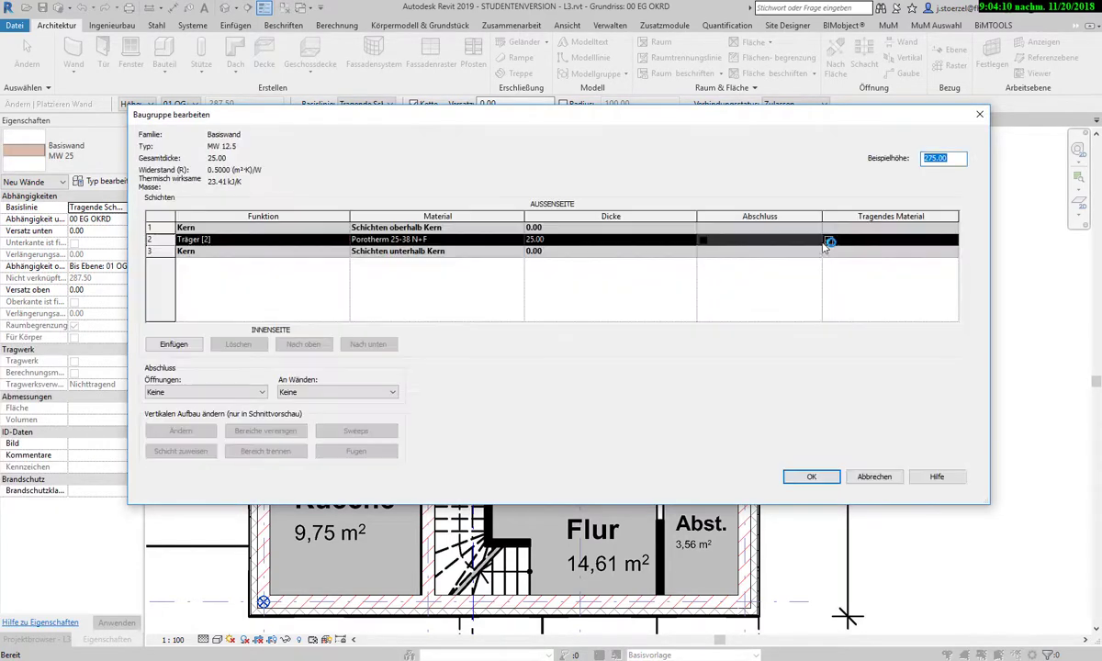
click(587, 240)
text(12.5)
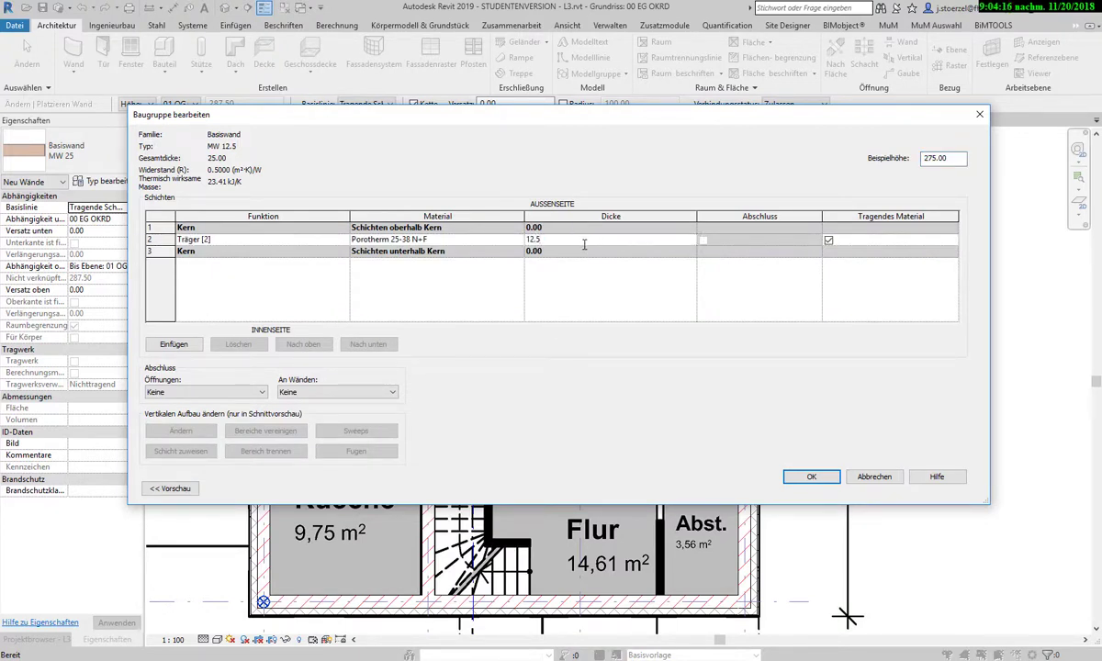
click(806, 476)
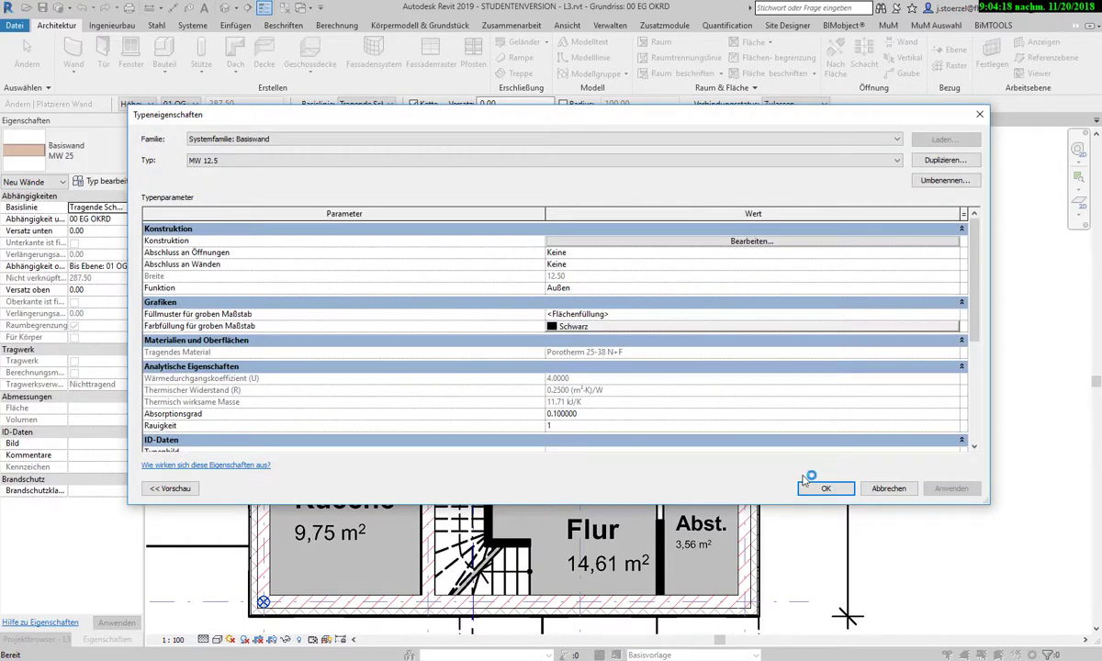
- Confirm the MW 12.5 type and limit the wall top to level 00 EG UKRD
click(823, 489)
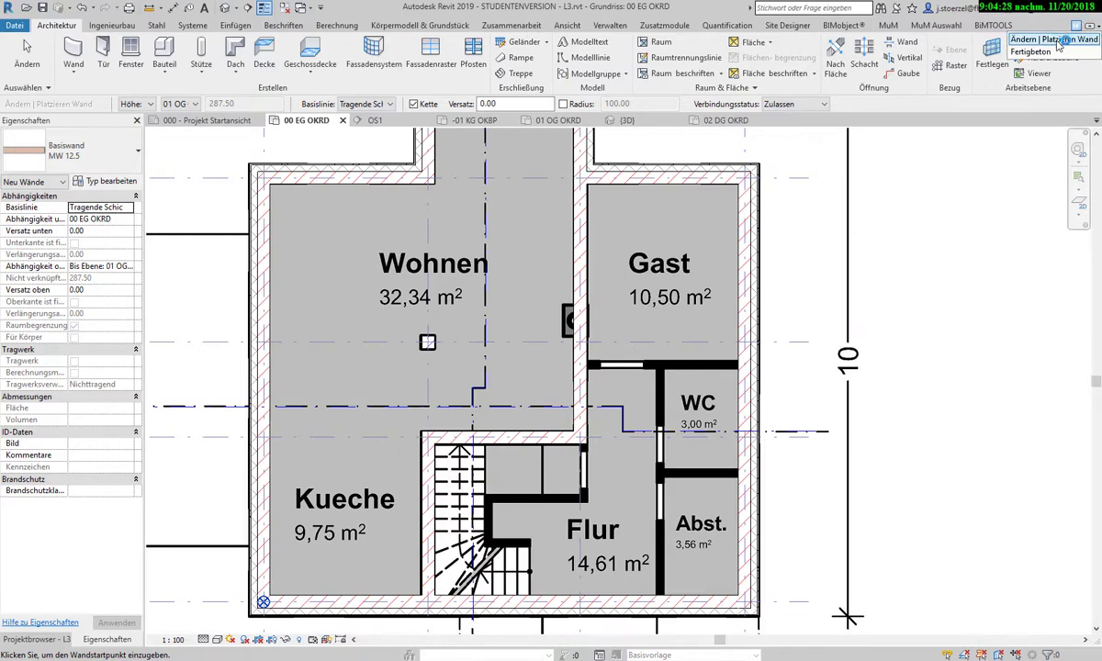
click(1074, 30)
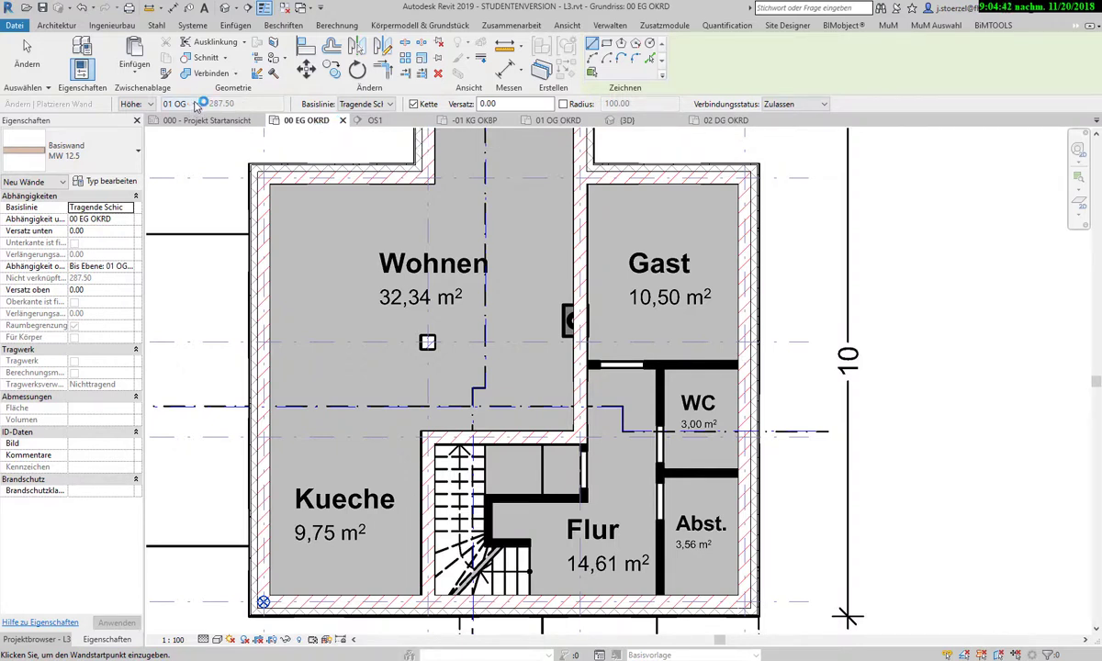
click(195, 105)
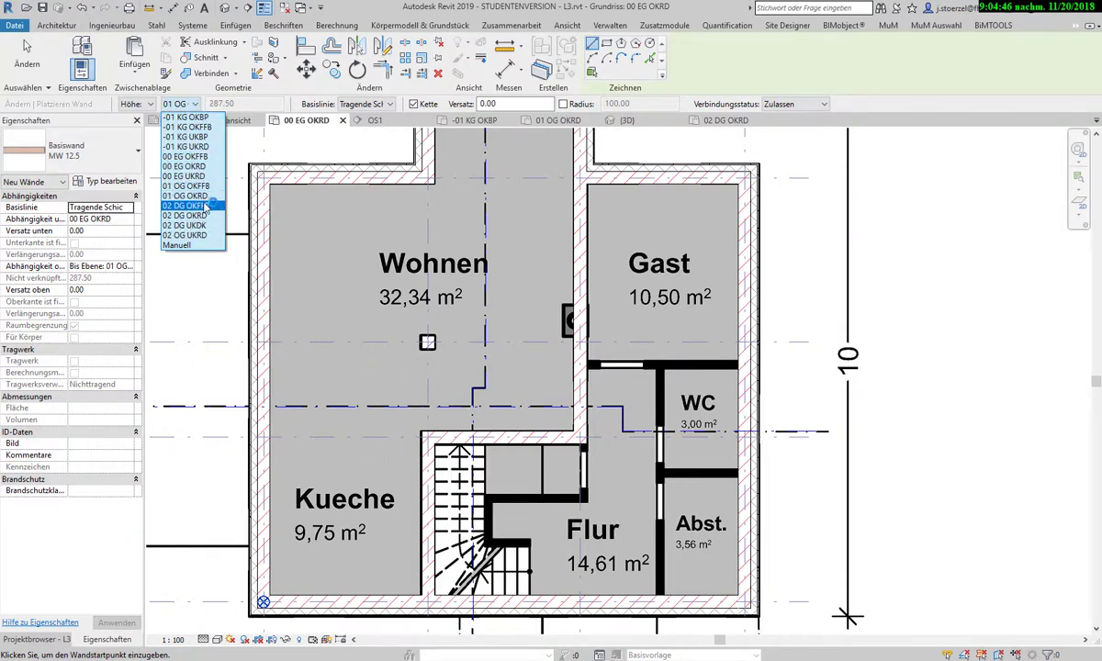
click(207, 177)
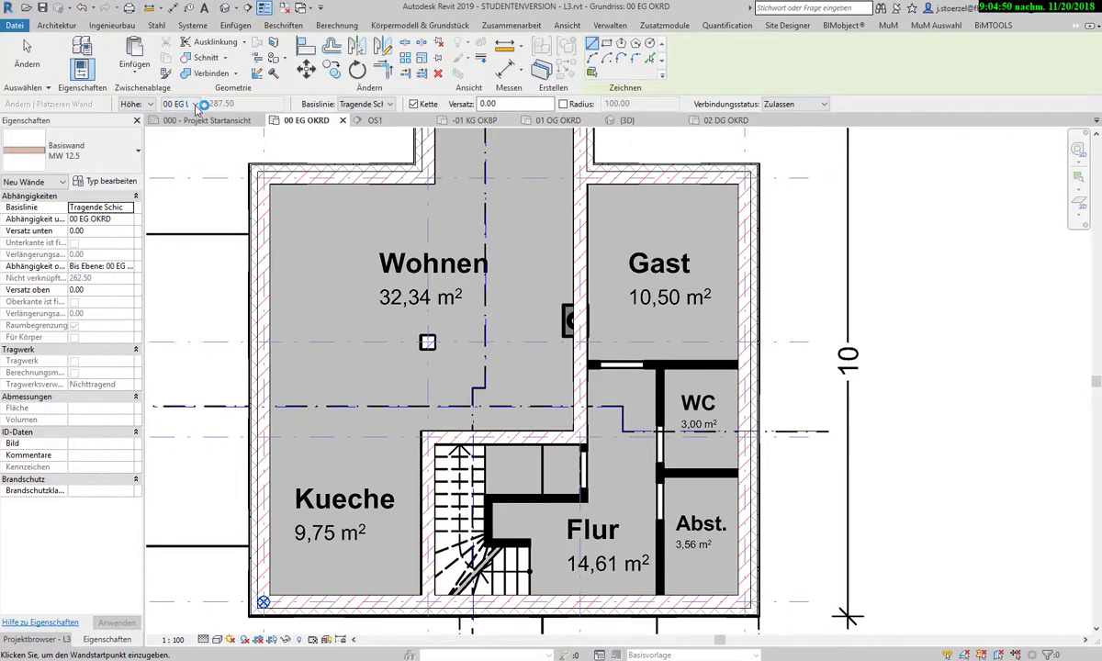
- Set the wall location line to Tragende Schicht: Außenkante
click(389, 106)
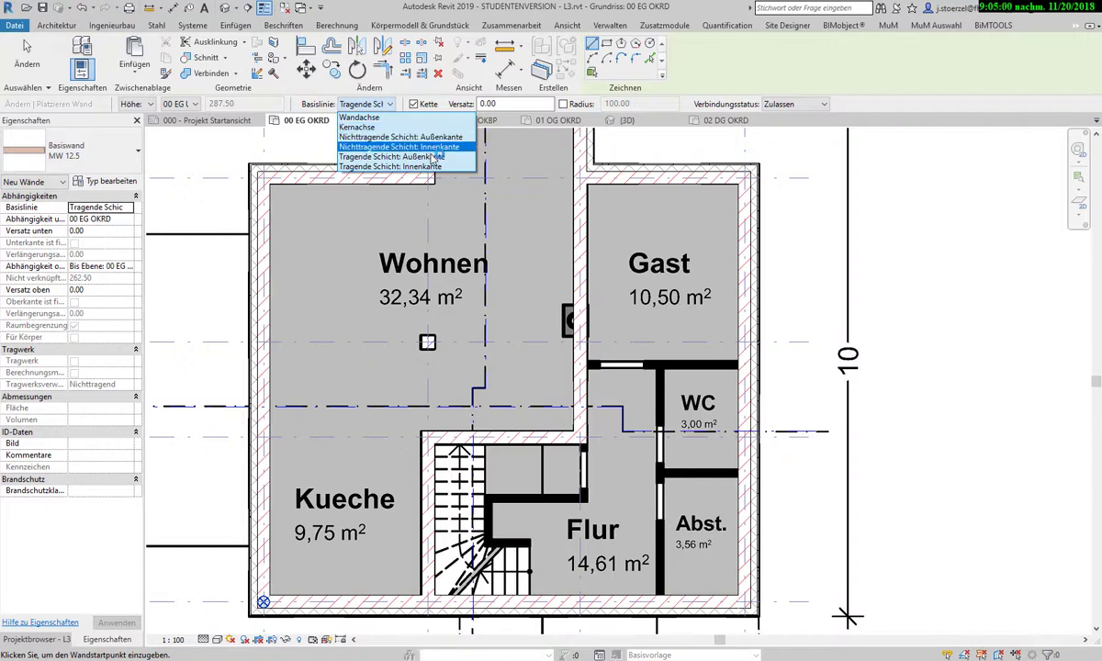
click(432, 158)
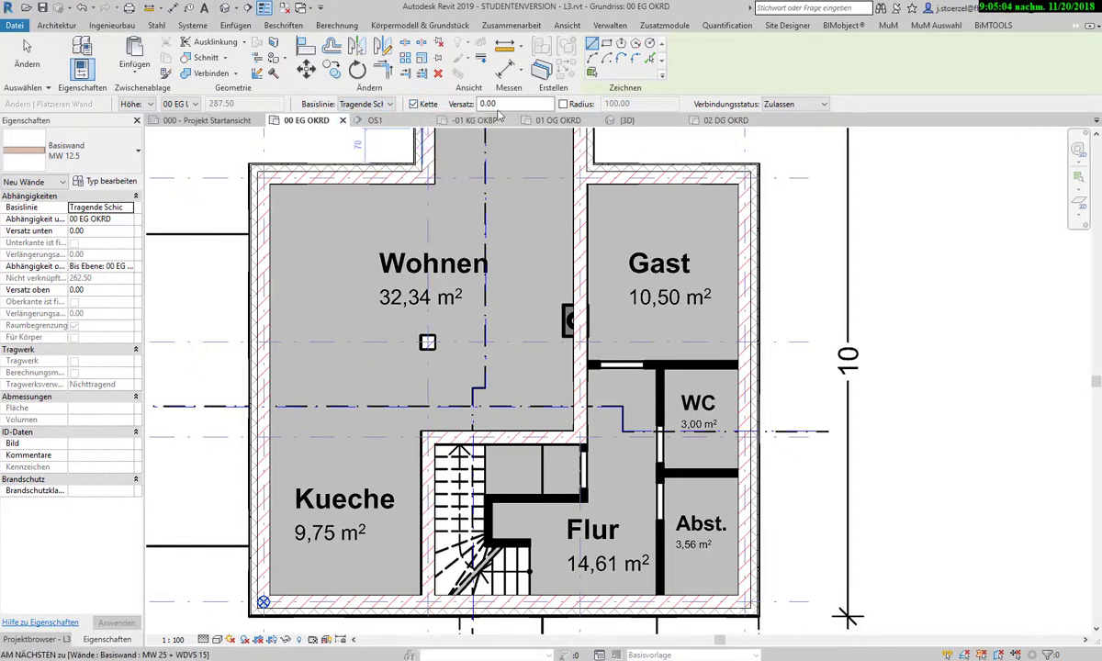
click(799, 104)
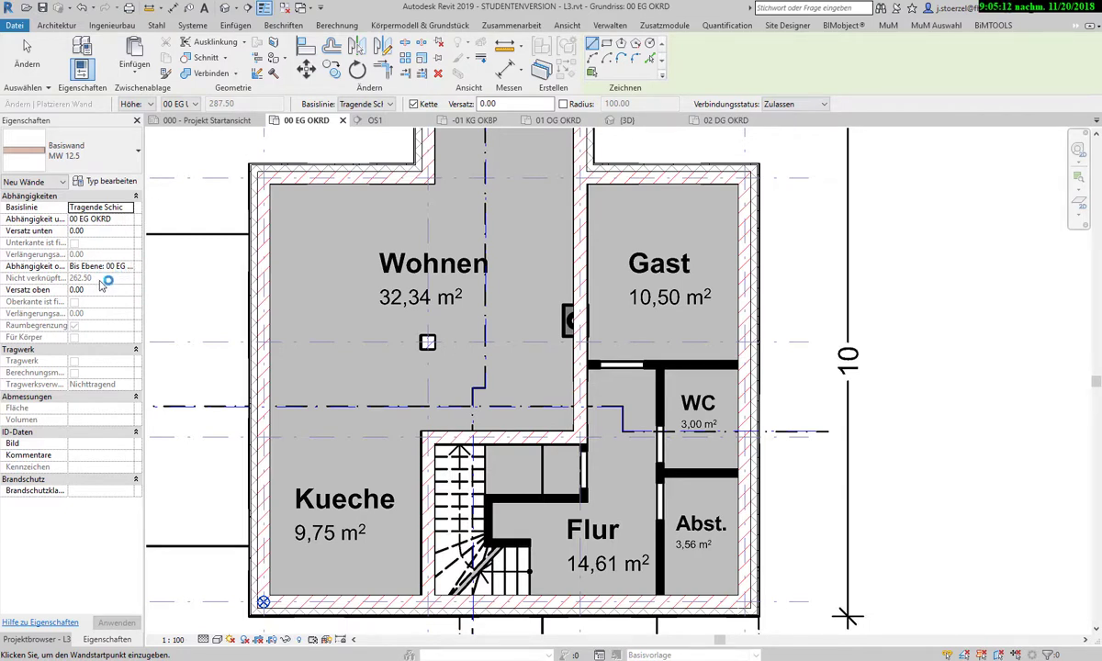
click(98, 293)
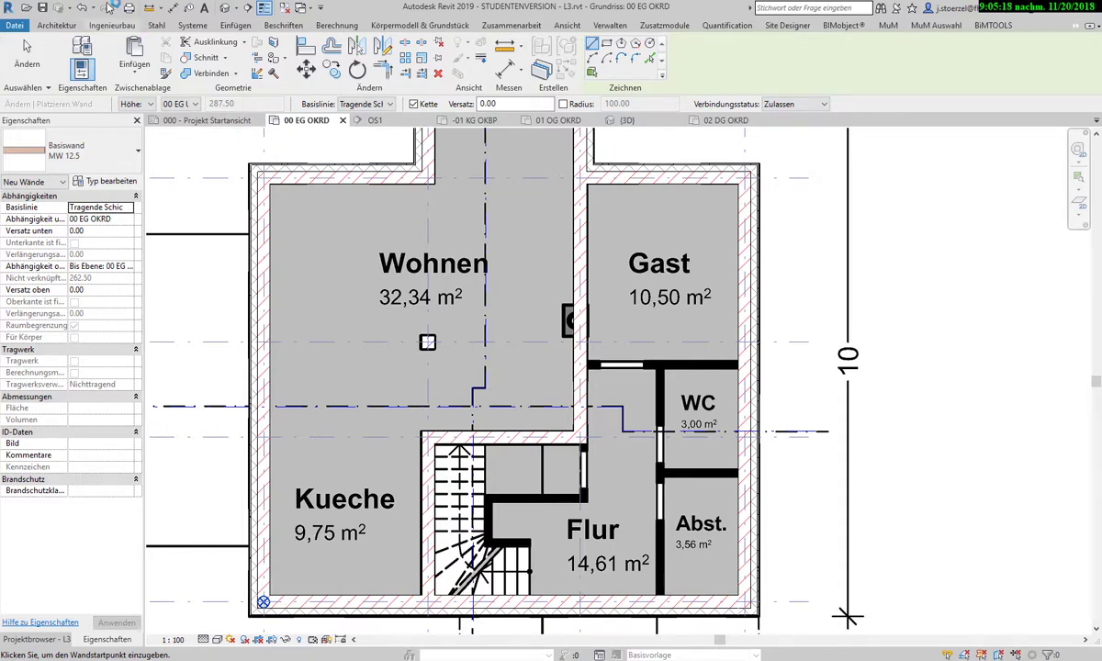
click(56, 25)
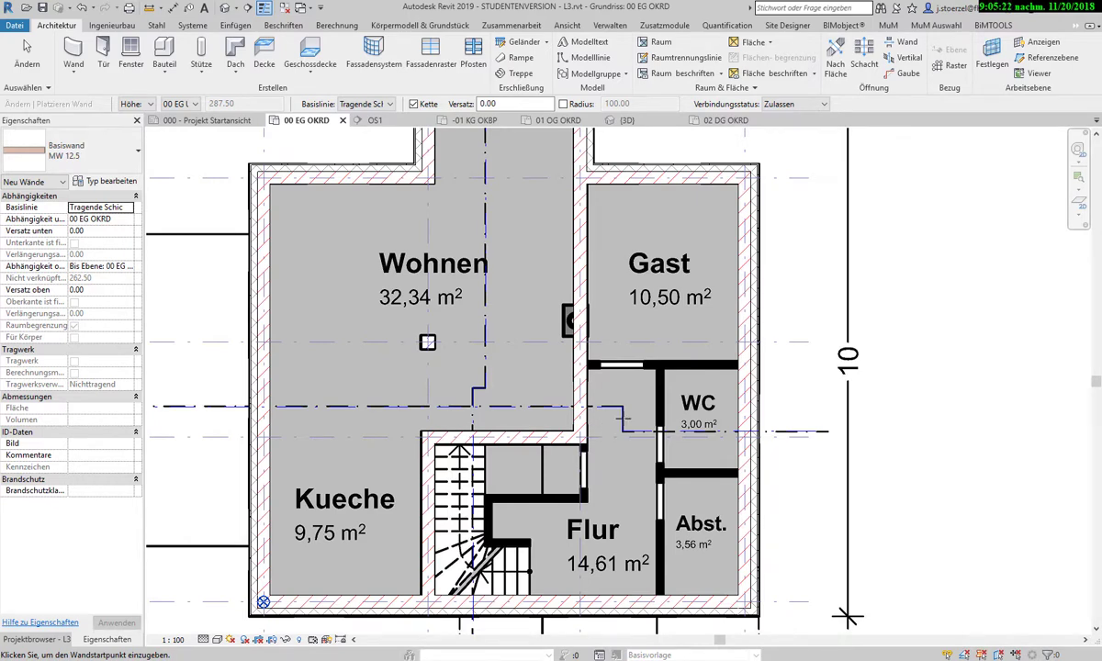
- Display the 00 EG OKRD work plane grid and zoom in on the WC and Flur corner
scroll(621, 416, down, 2)
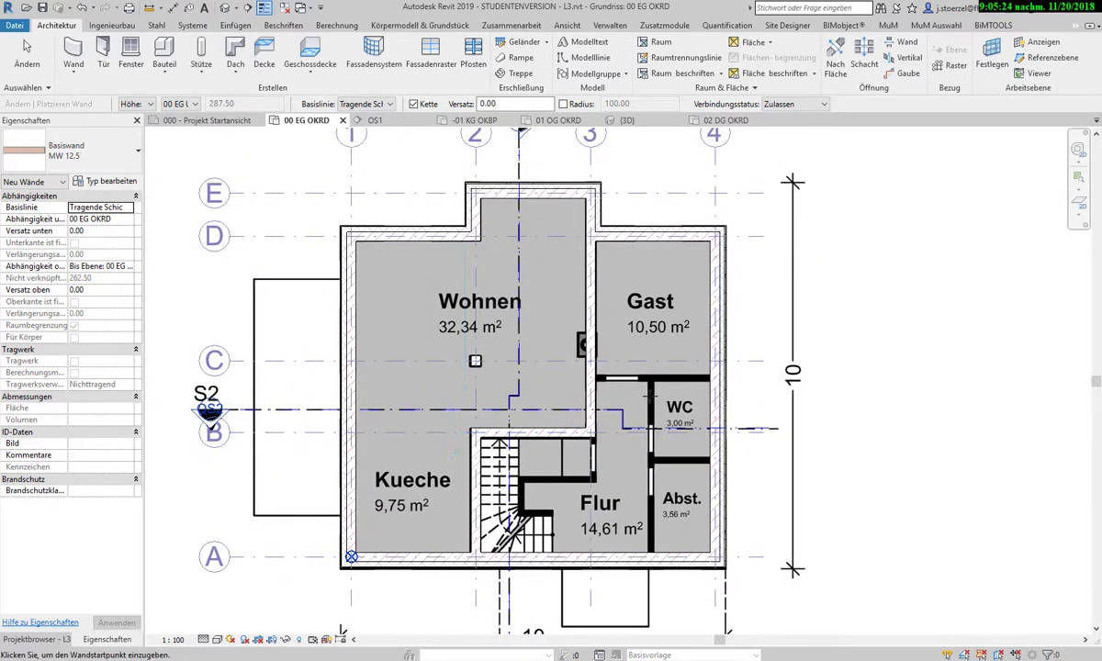
scroll(633, 404, up, 2)
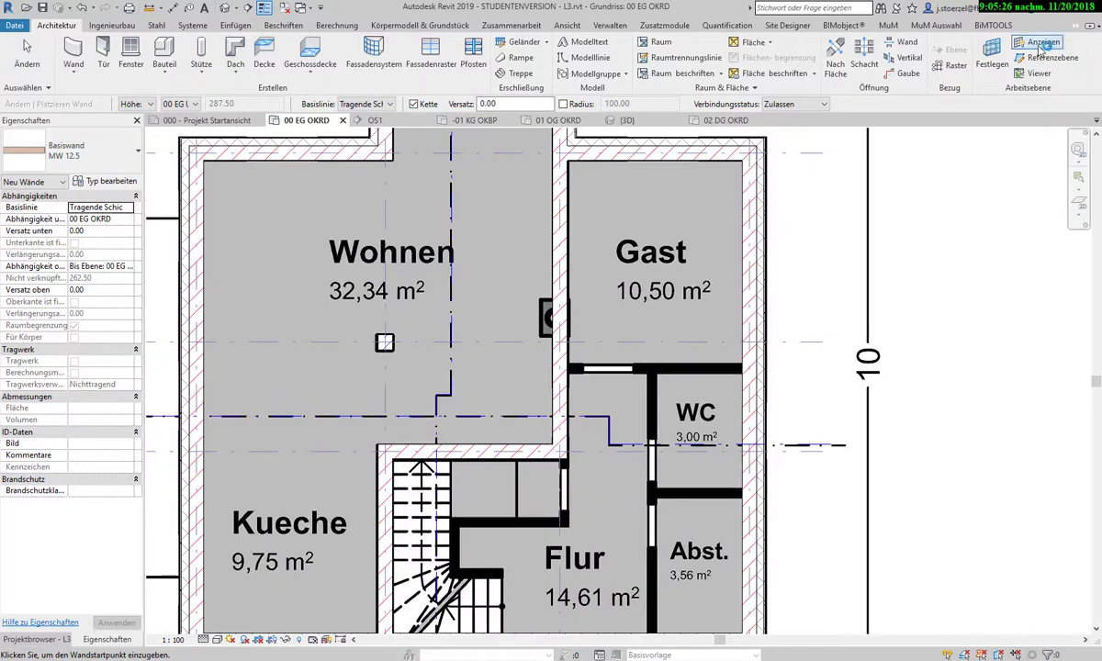
click(1035, 43)
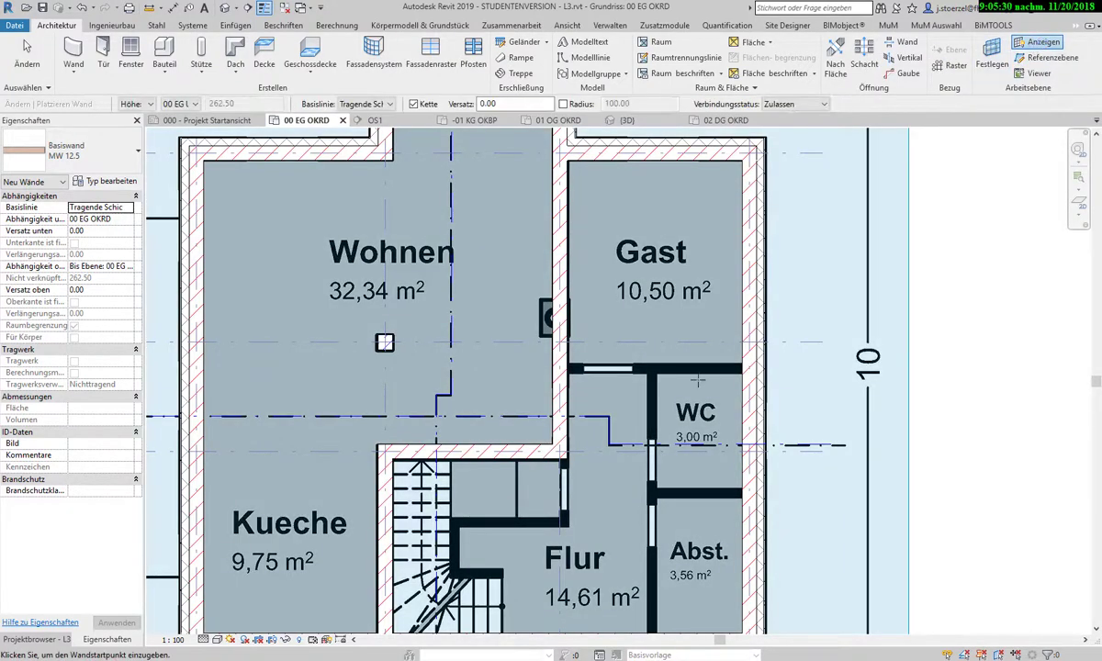
scroll(629, 477, up, 2)
scroll(630, 476, up, 1)
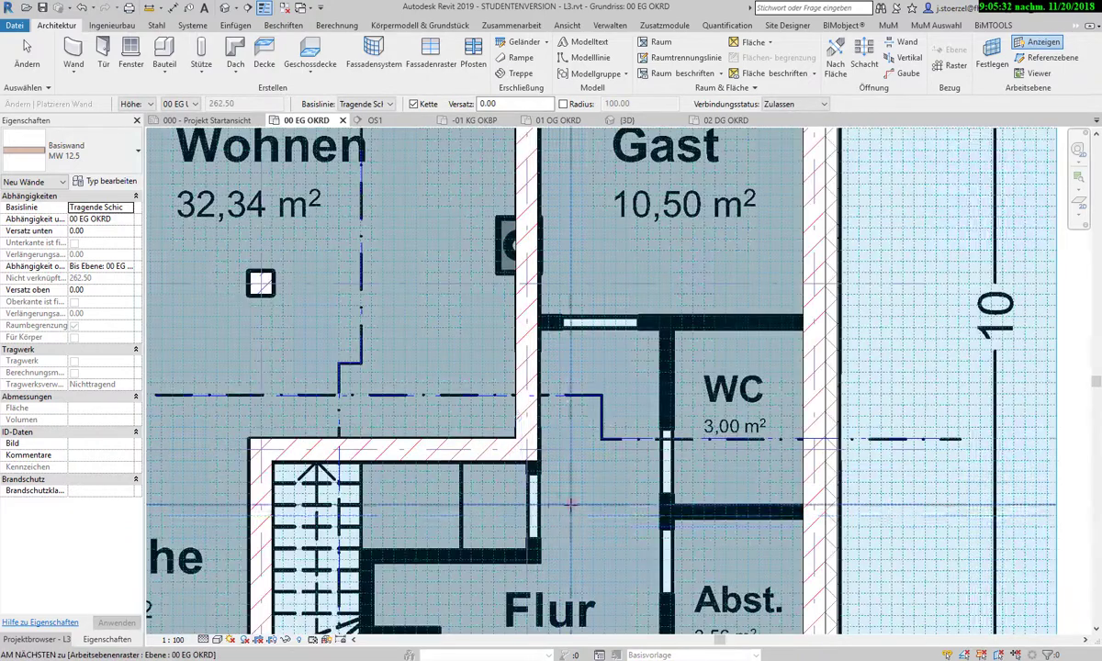
middle_drag(573, 485, 591, 336)
scroll(569, 316, up, 2)
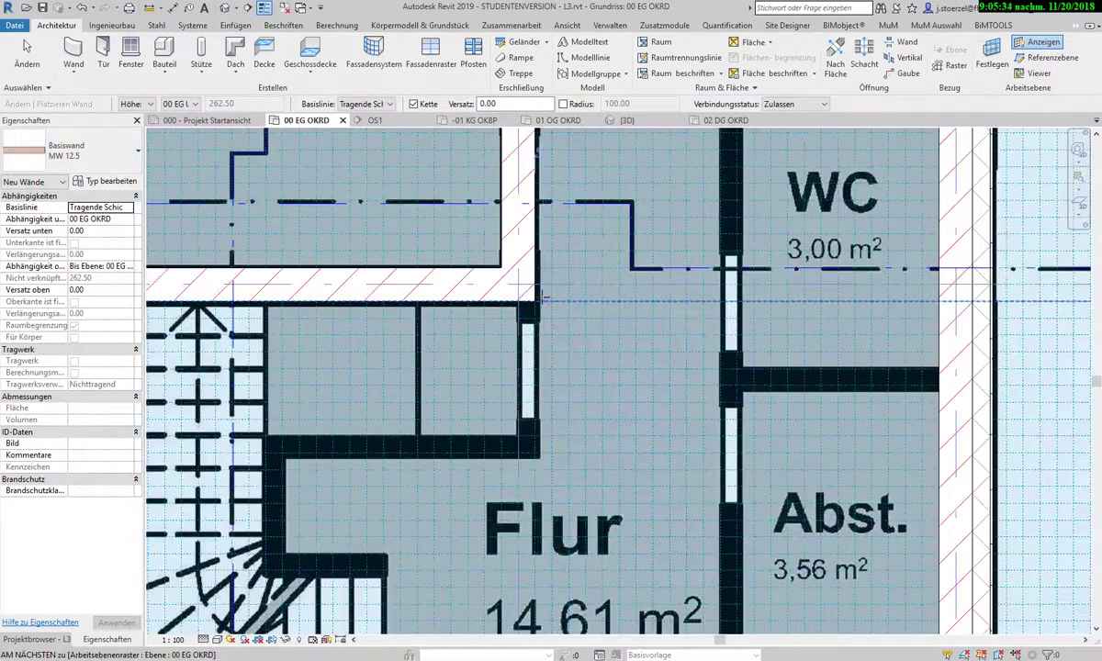
- Draw MW 12.5 wall segments beside the stairs and along the Flur edge, dropping the diagonal
click(532, 300)
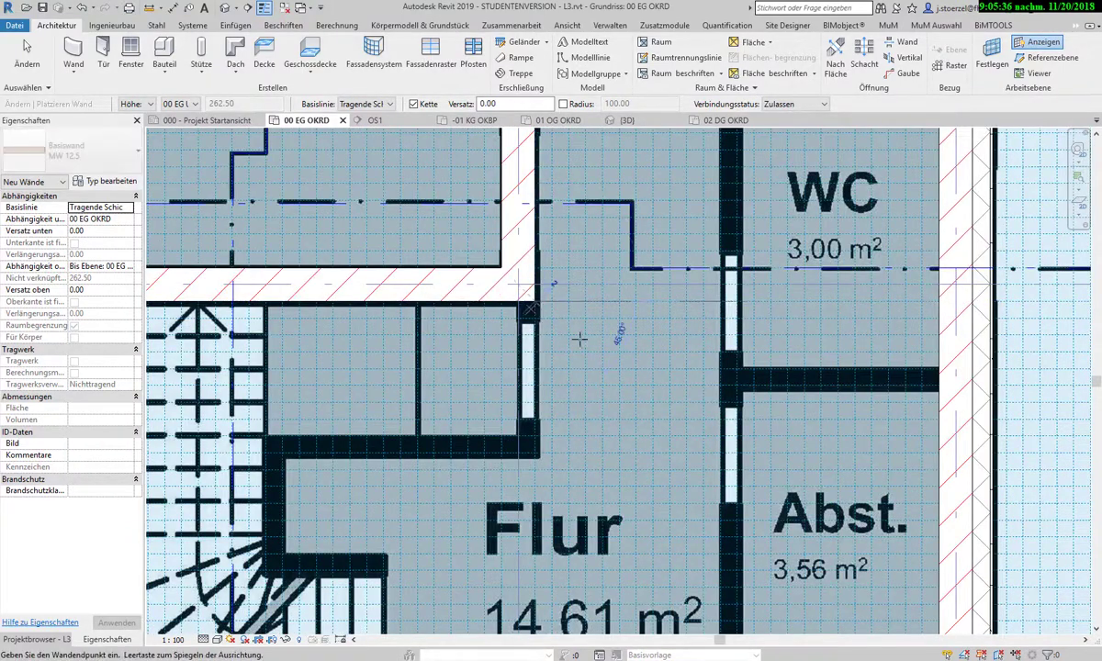
click(535, 453)
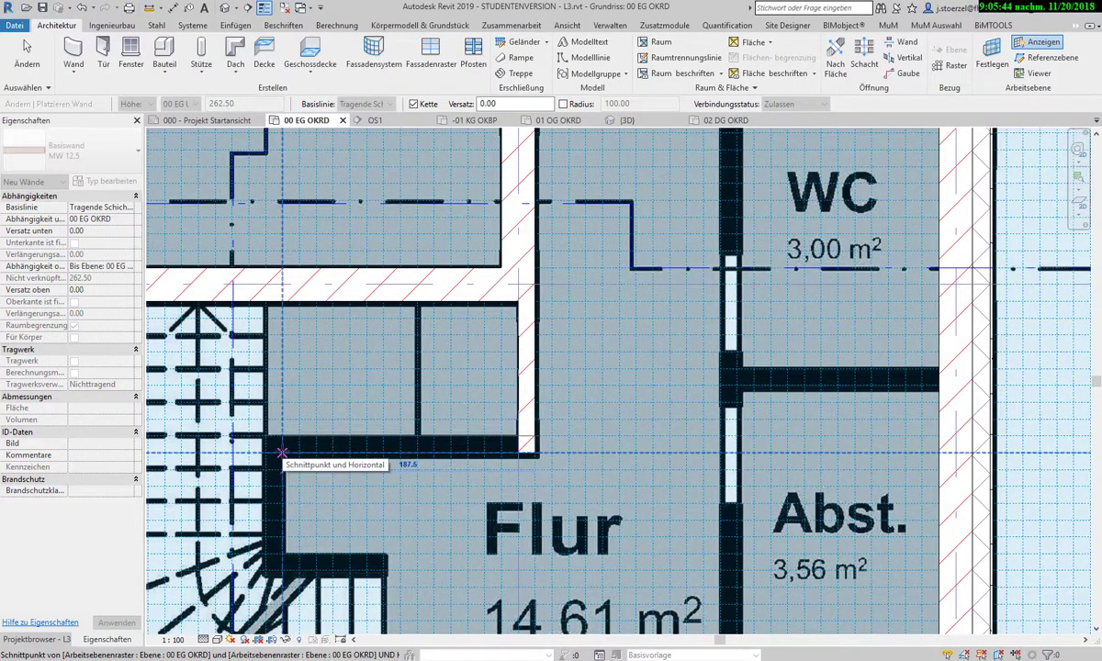
click(282, 452)
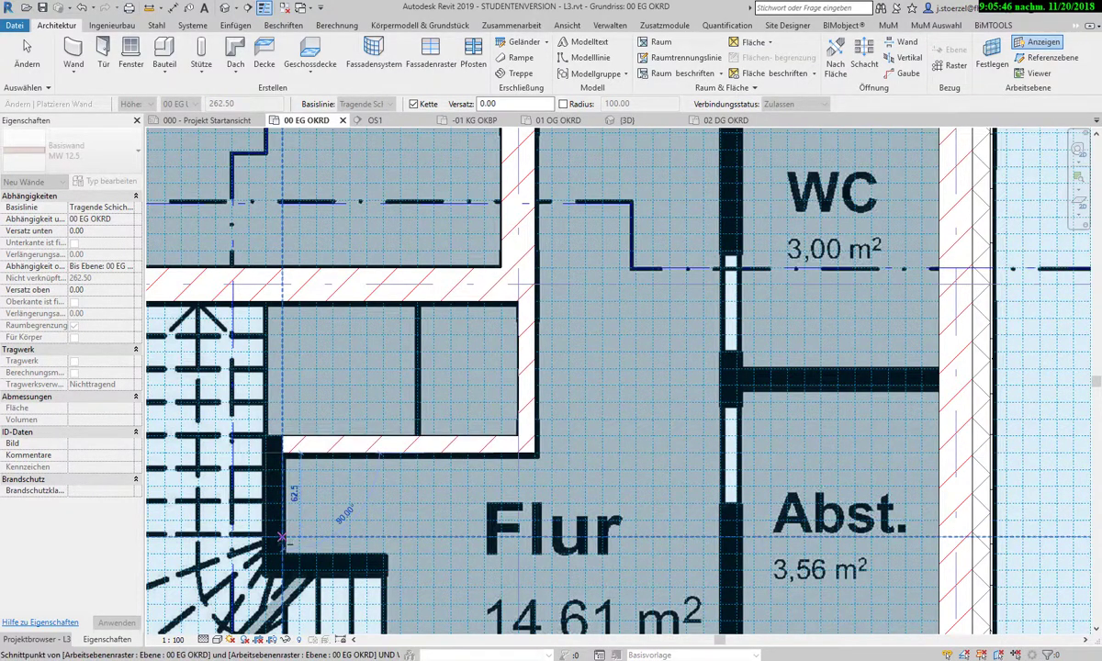
click(281, 554)
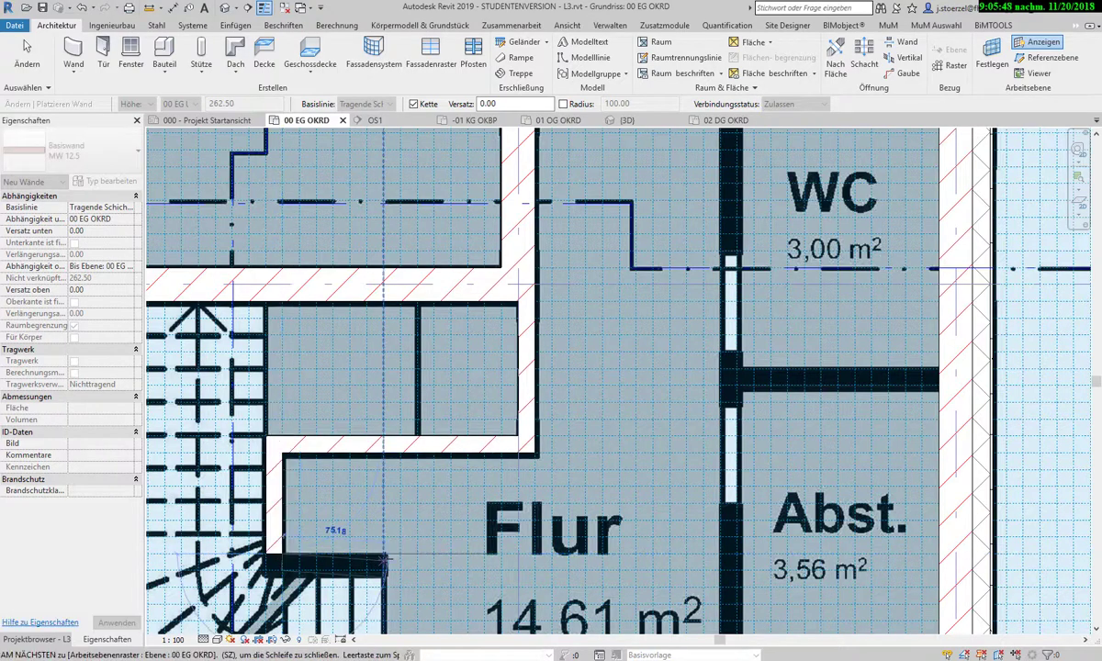
click(385, 554)
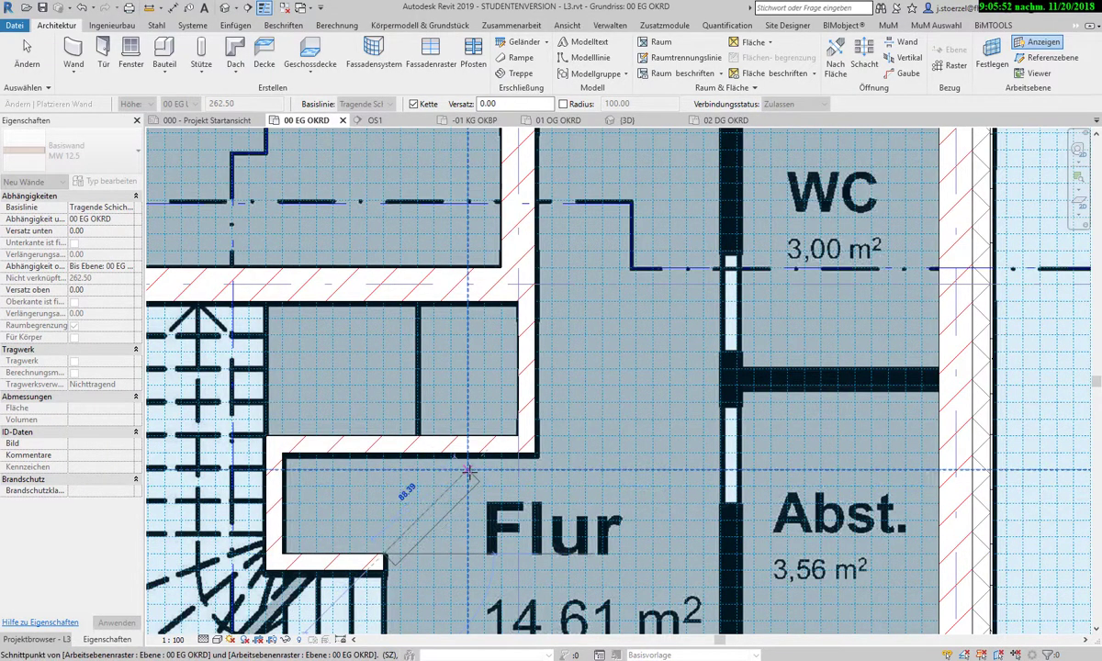
key(Escape)
key(Escape)
key(w)
key(a)
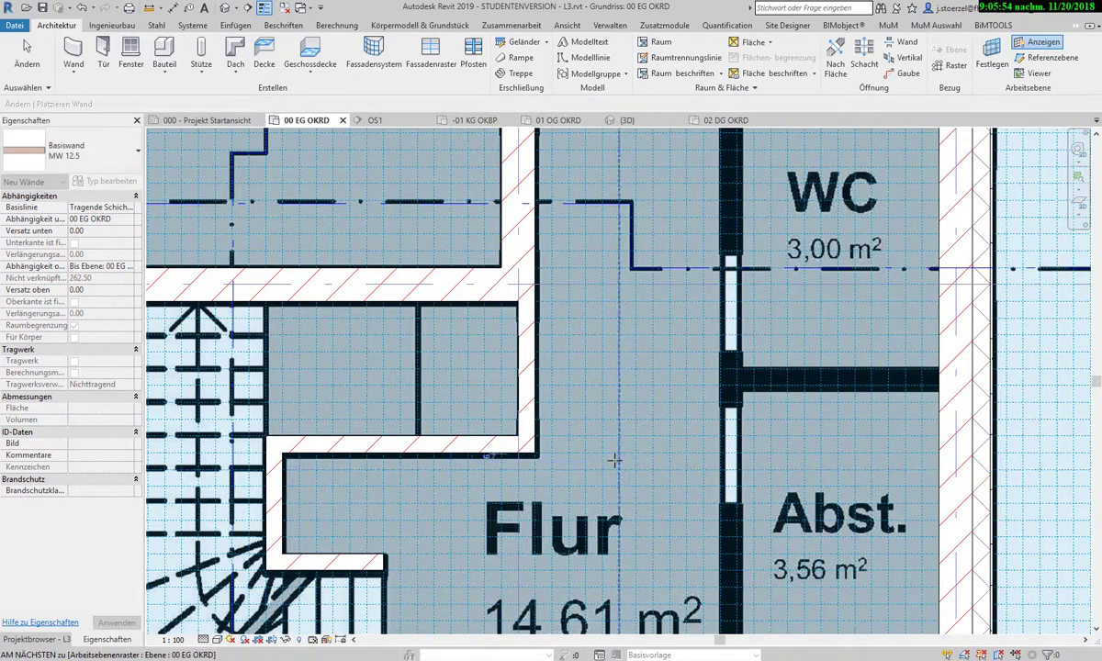
scroll(615, 459, down, 2)
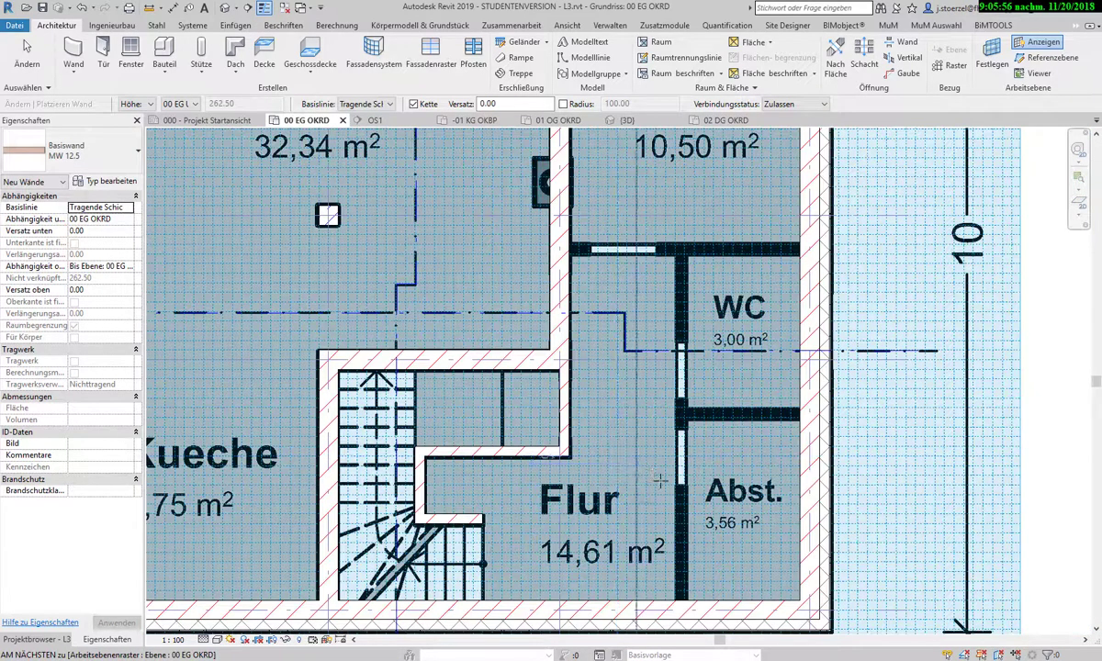
- Draw a wall from the corner by the WC up to the Gast room's wall
scroll(672, 598, up, 1)
scroll(673, 598, up, 1)
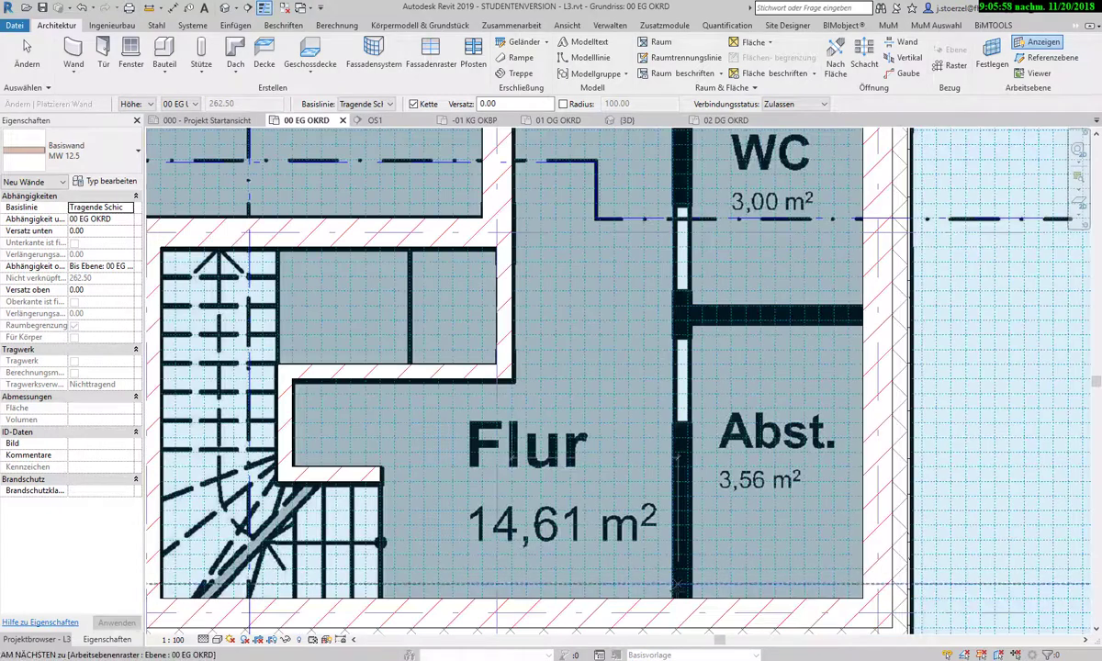
click(673, 598)
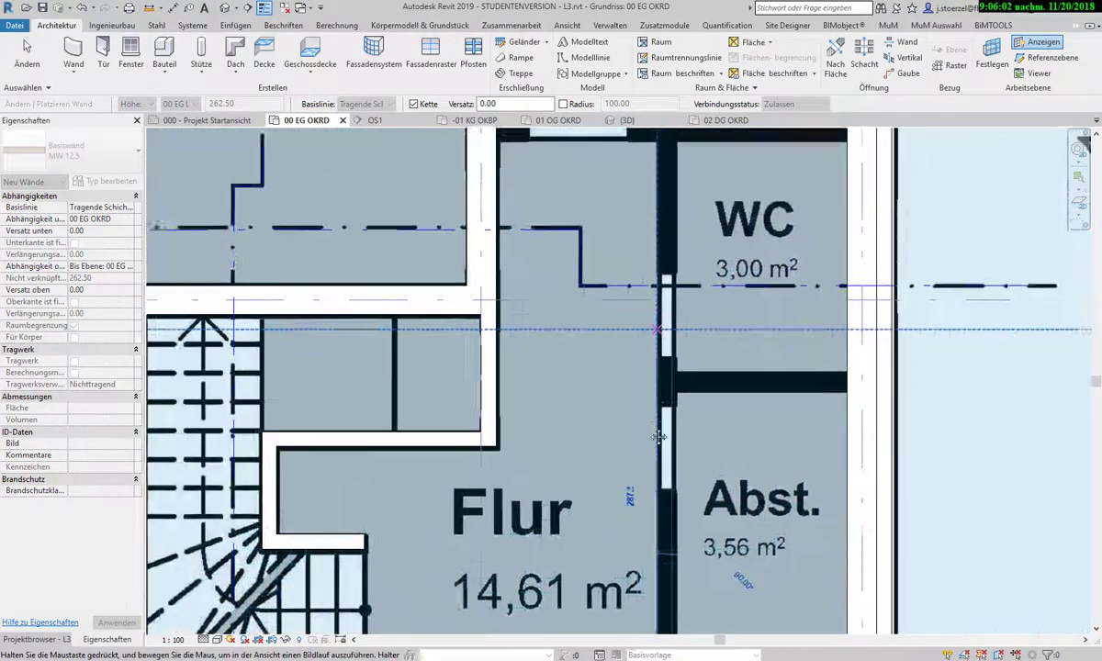
middle_drag(651, 268, 634, 502)
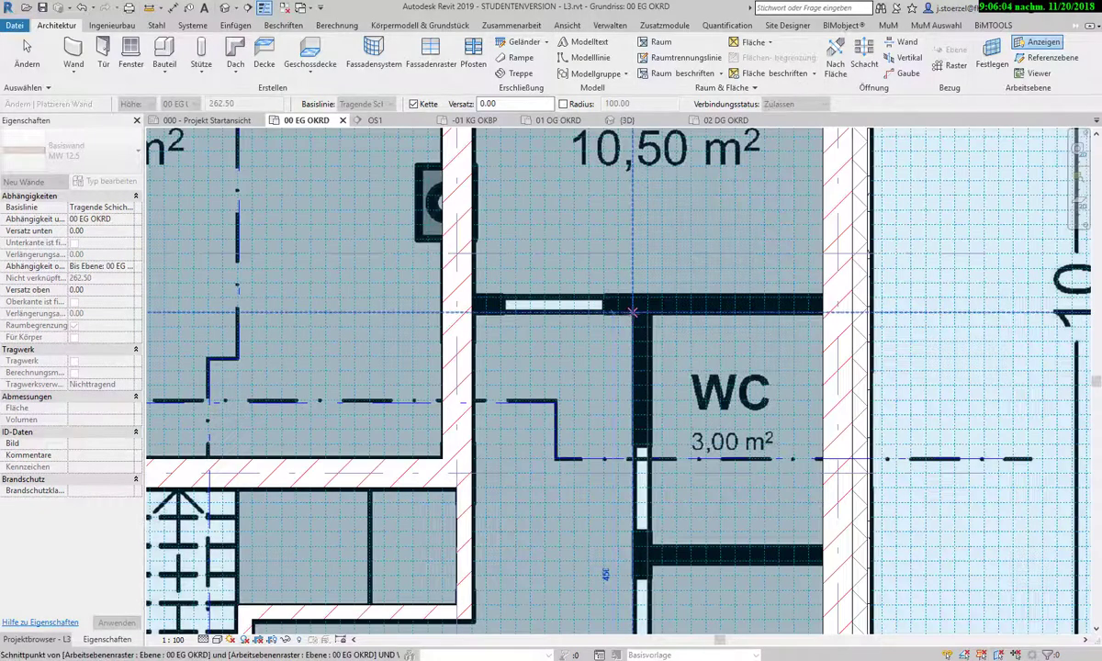
click(633, 312)
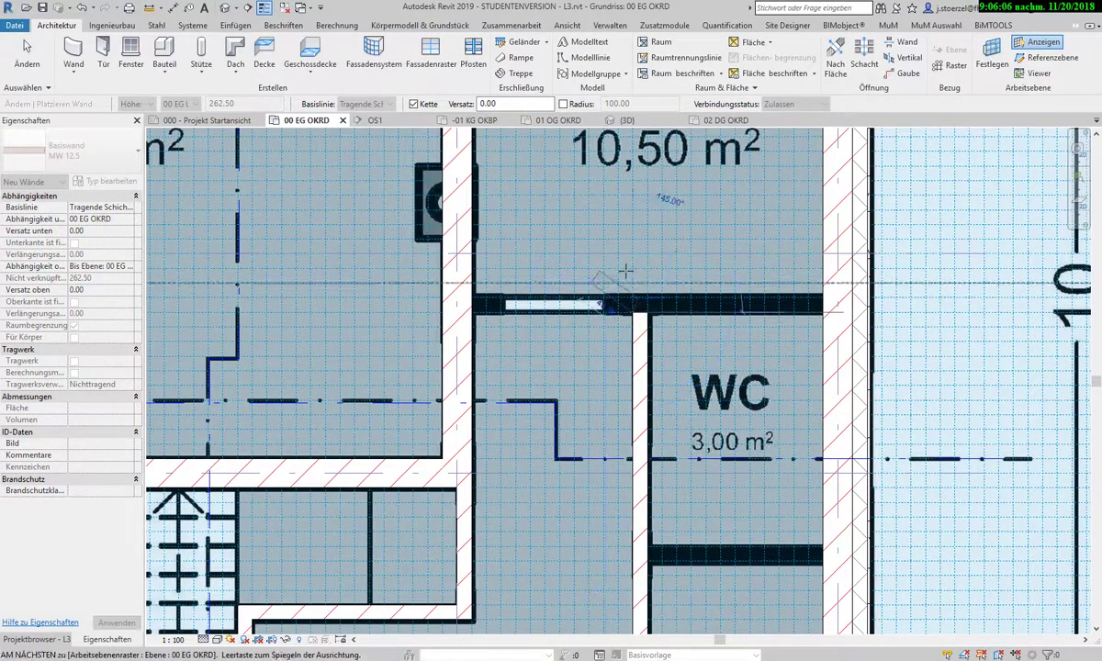
key(Escape)
key(Escape)
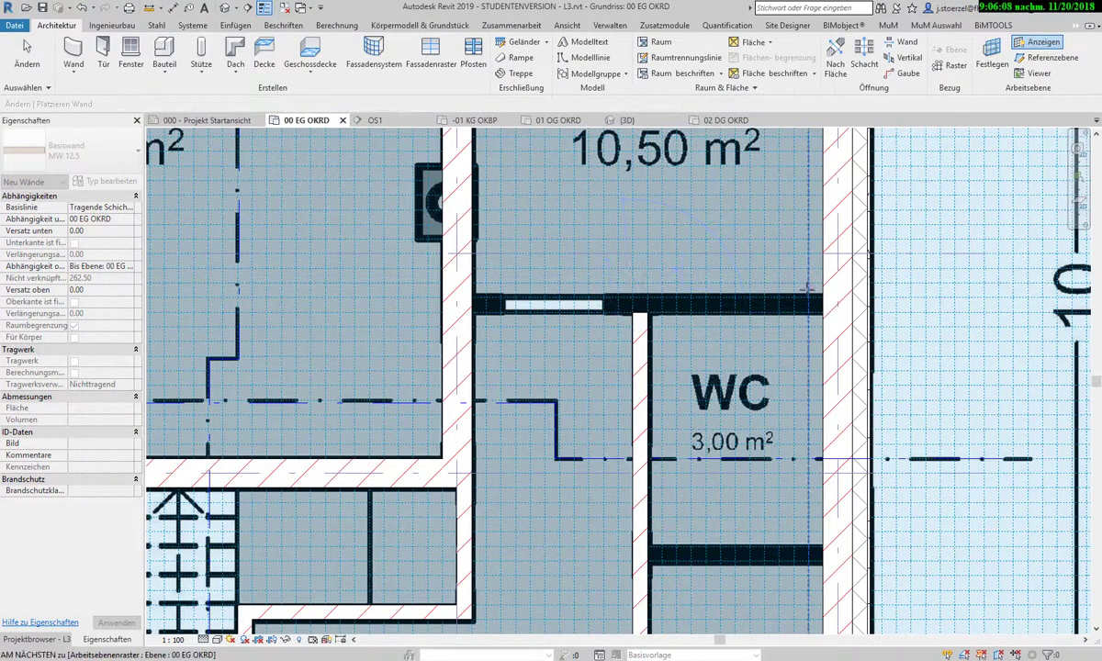
key(w)
key(a)
- Draw the wall above the WC from the corner beside Gast
click(808, 287)
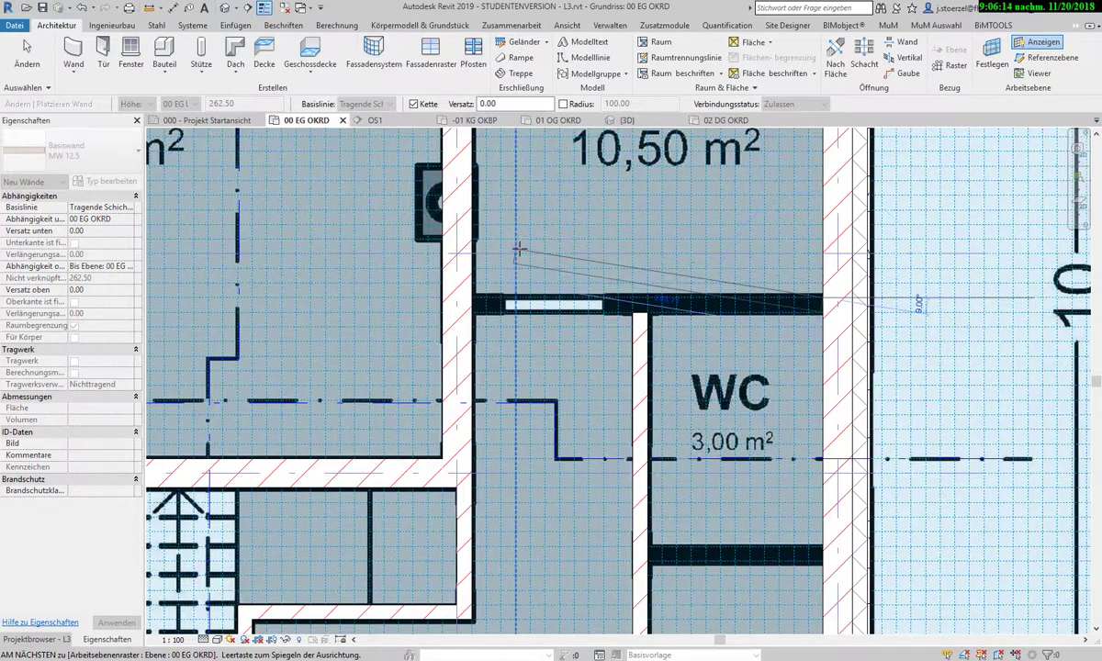
click(481, 295)
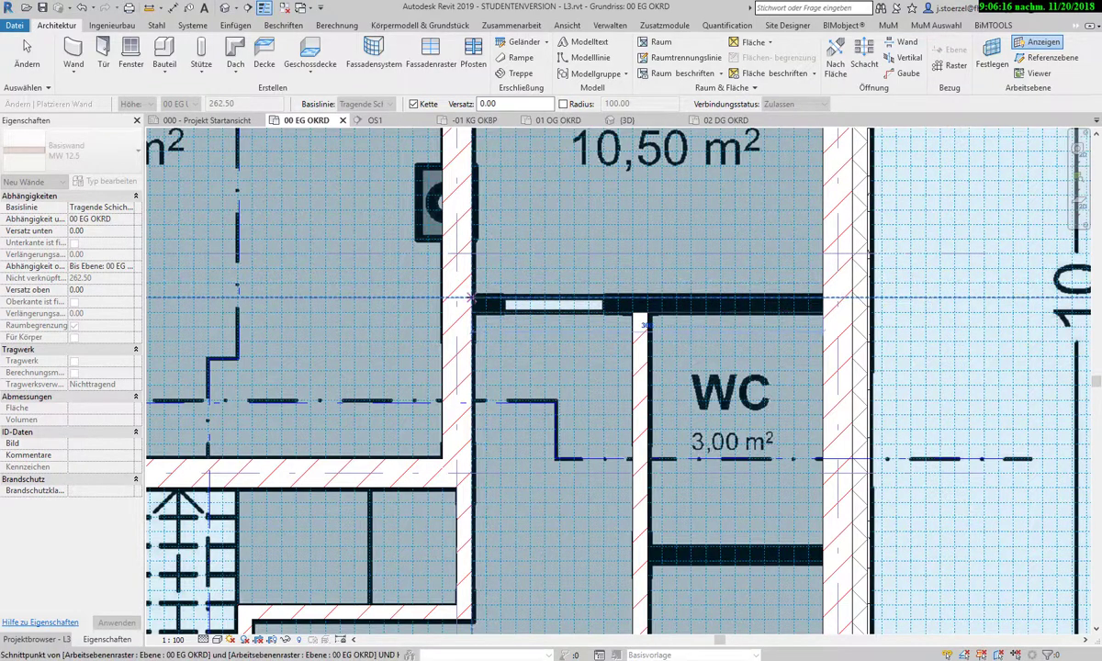
click(470, 296)
key(Escape)
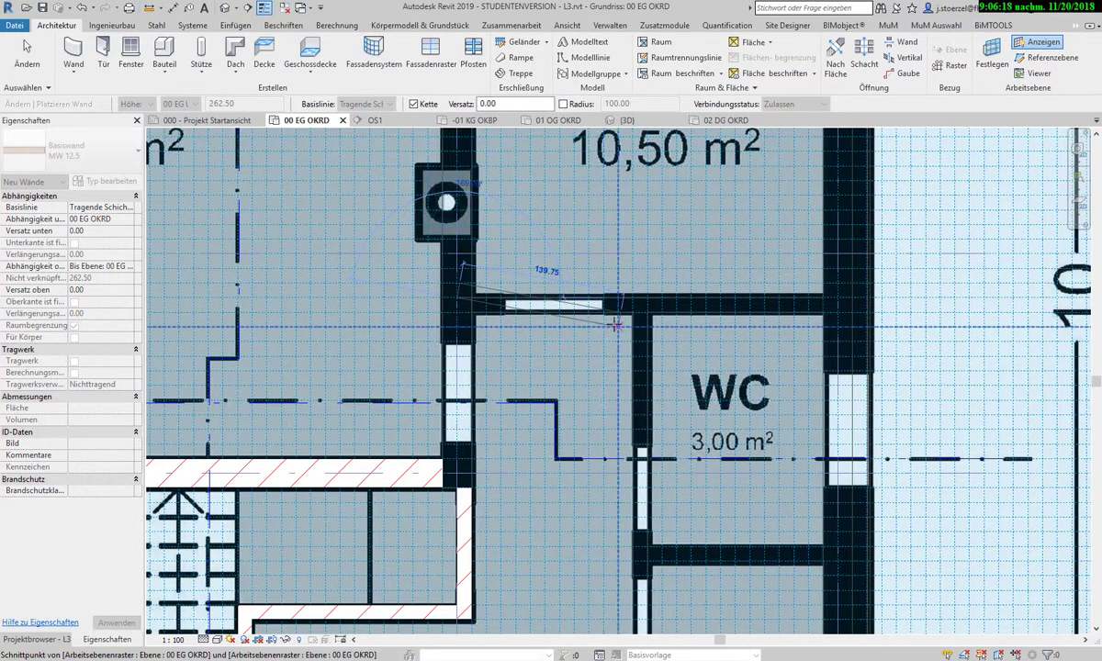
key(Escape)
key(w)
key(a)
- Add the 176.25-long wall along the WC's lower side, separating it from Abst
scroll(753, 439, down, 1)
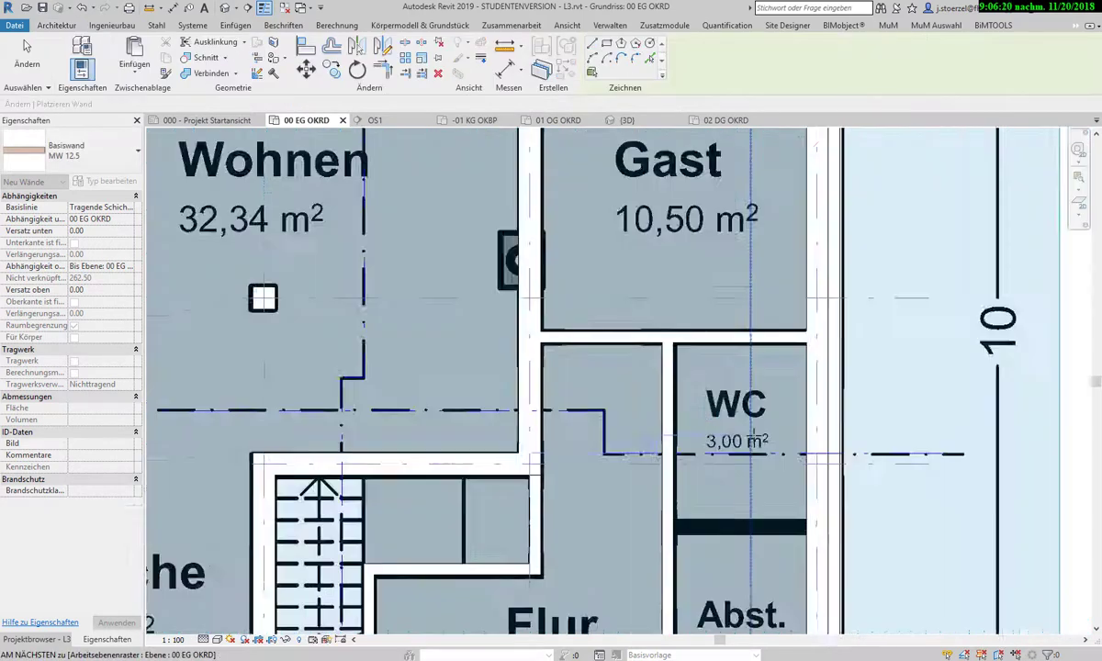
scroll(789, 486, down, 1)
scroll(798, 503, up, 2)
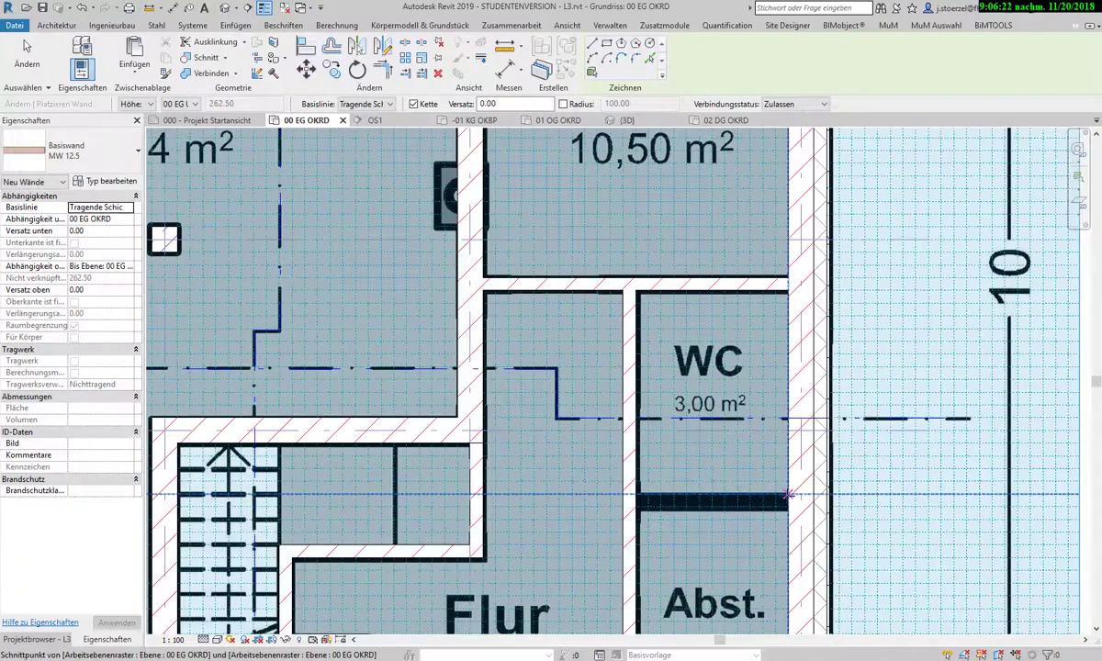
click(636, 496)
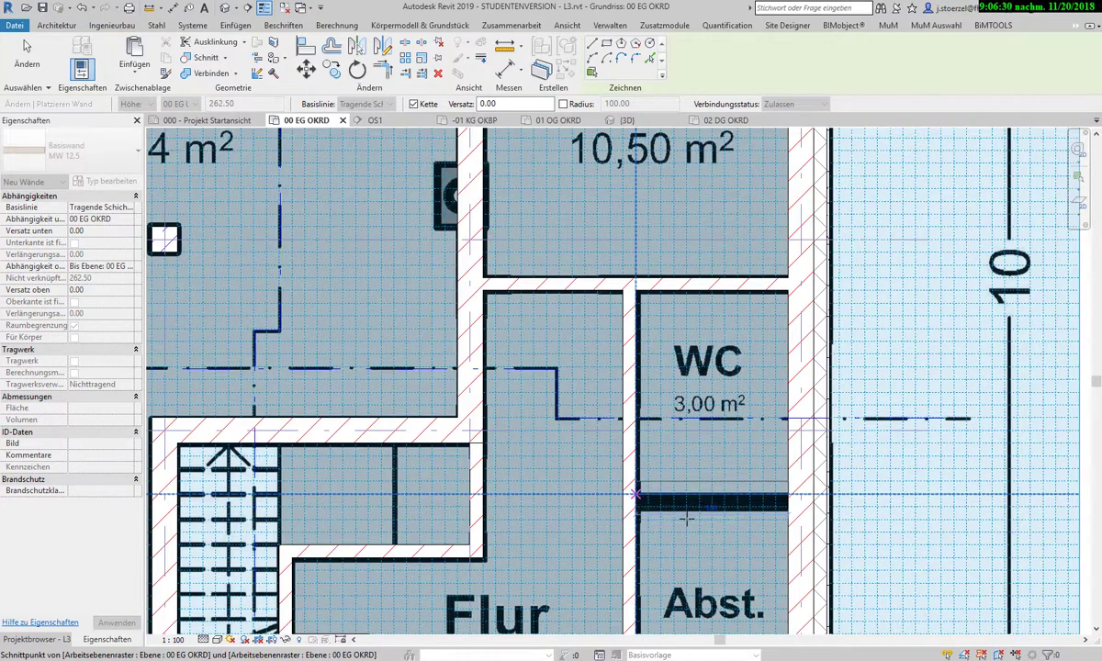
key(Escape)
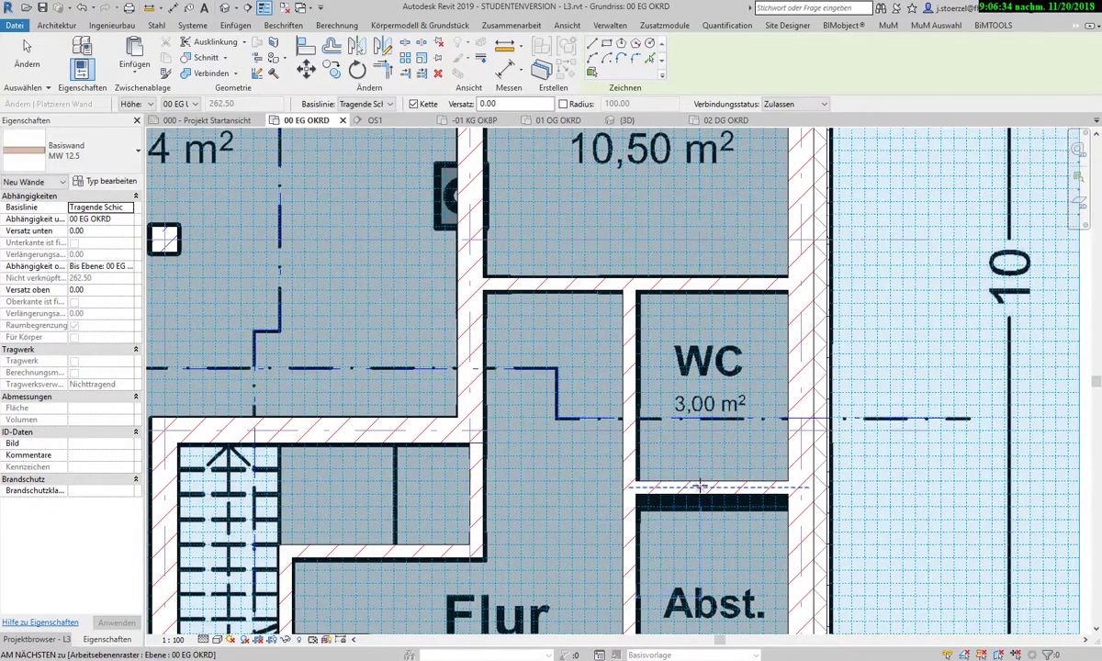
key(Escape)
click(700, 486)
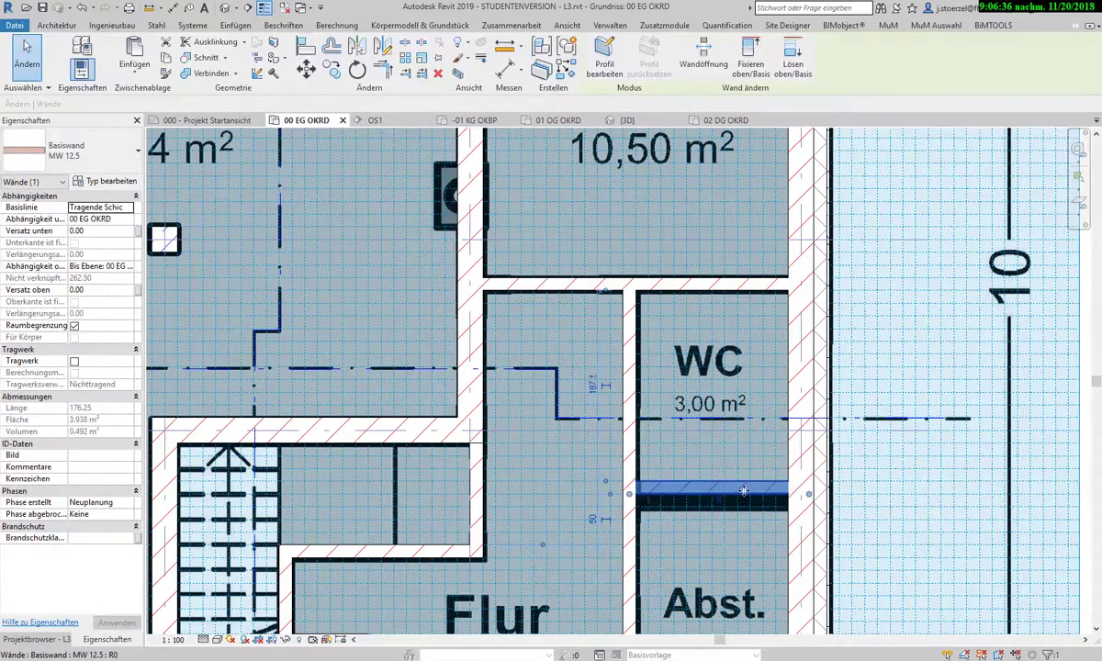
- Deselect the wall and zoom around the ground-floor plan to review the new interior walls
scroll(726, 507, up, 3)
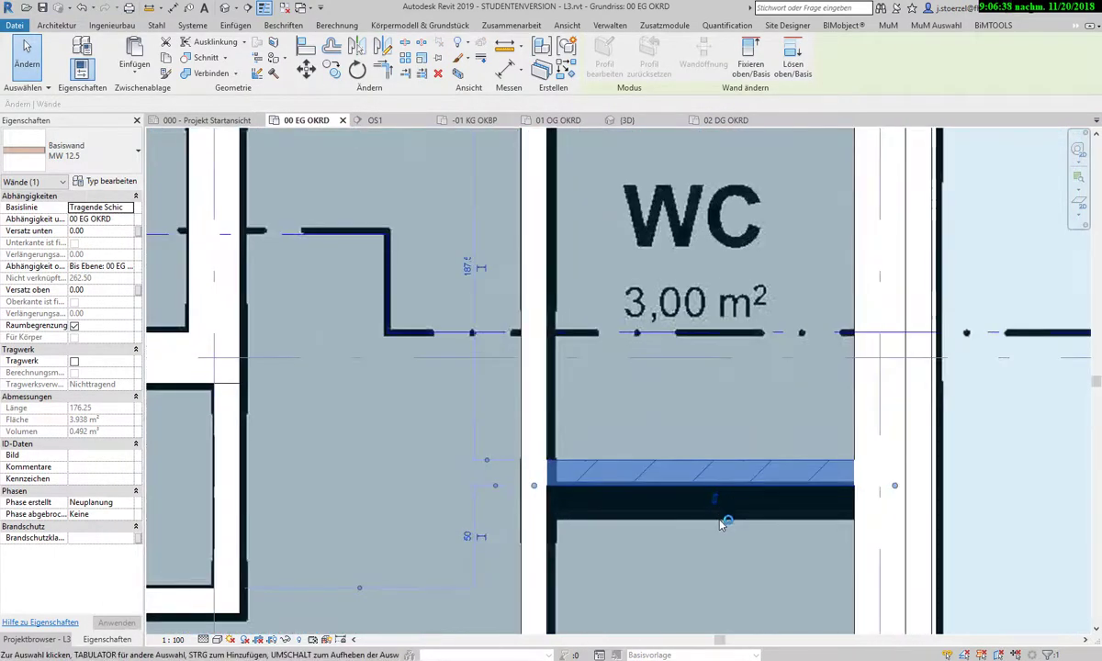
scroll(693, 422, down, 3)
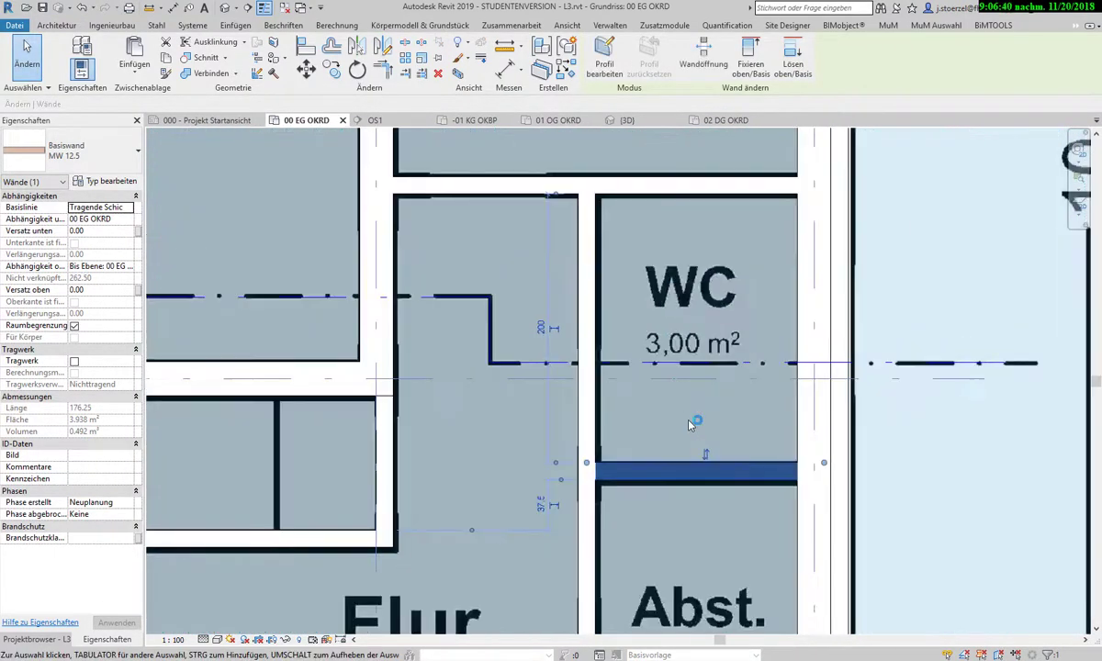
scroll(688, 408, down, 3)
key(Escape)
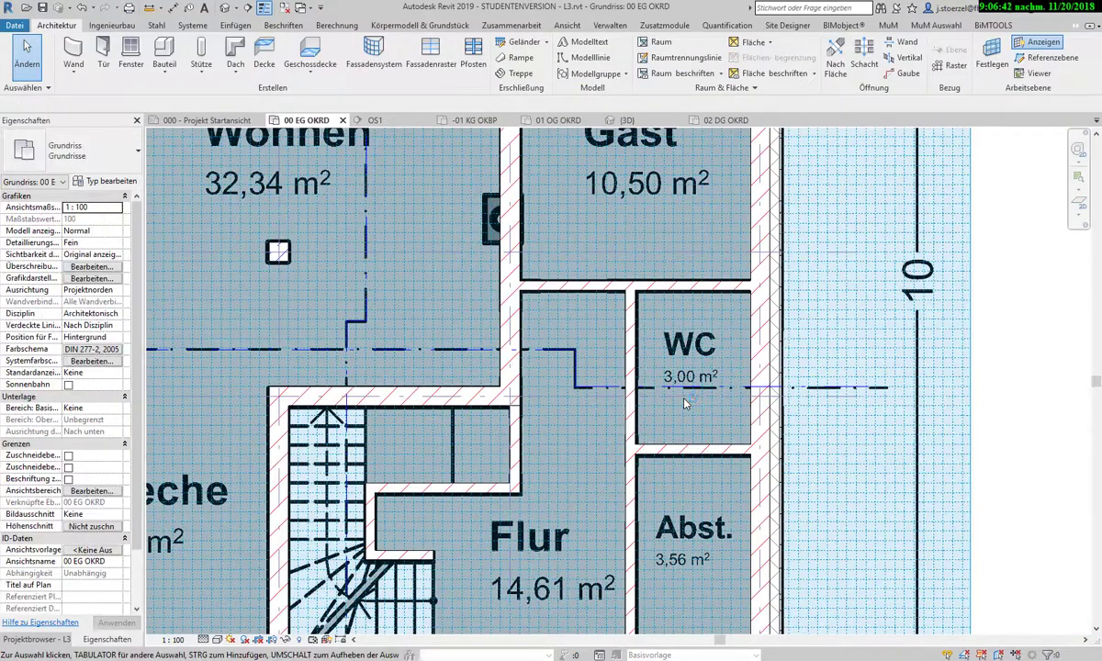
scroll(684, 401, down, 3)
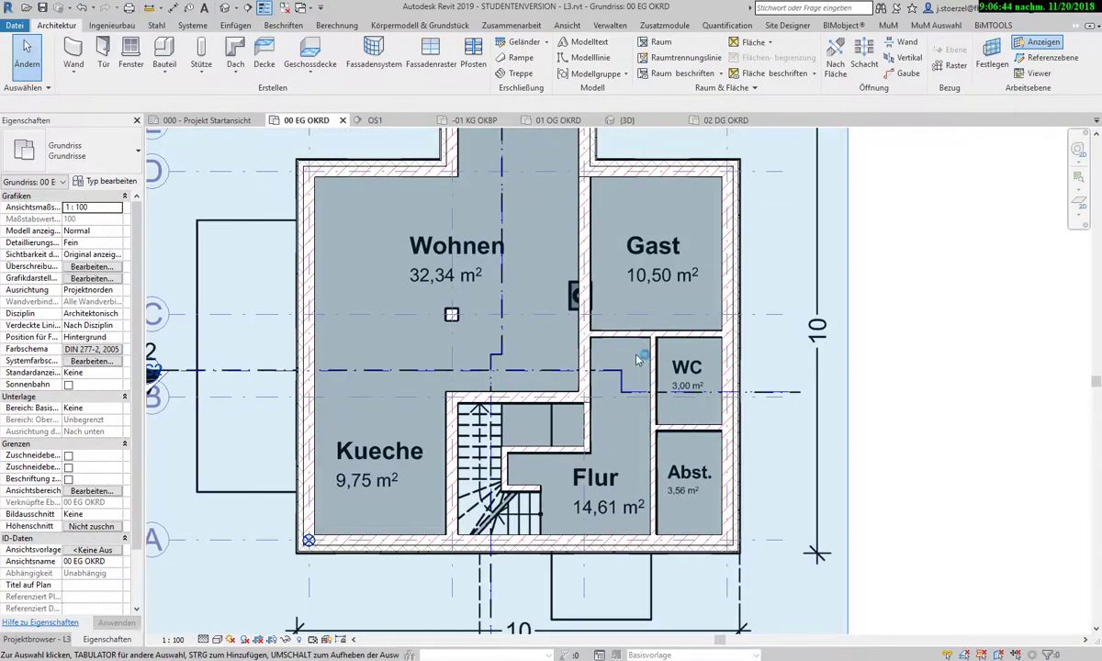
scroll(594, 329, up, 3)
scroll(595, 328, up, 3)
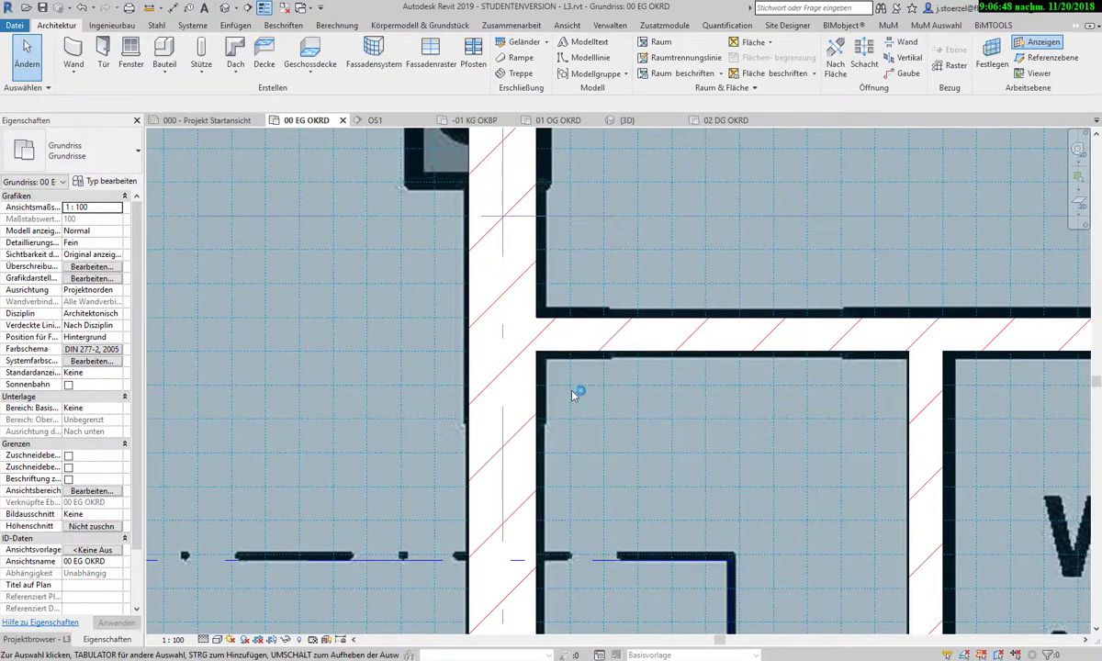
scroll(572, 395, down, 2)
scroll(573, 390, down, 2)
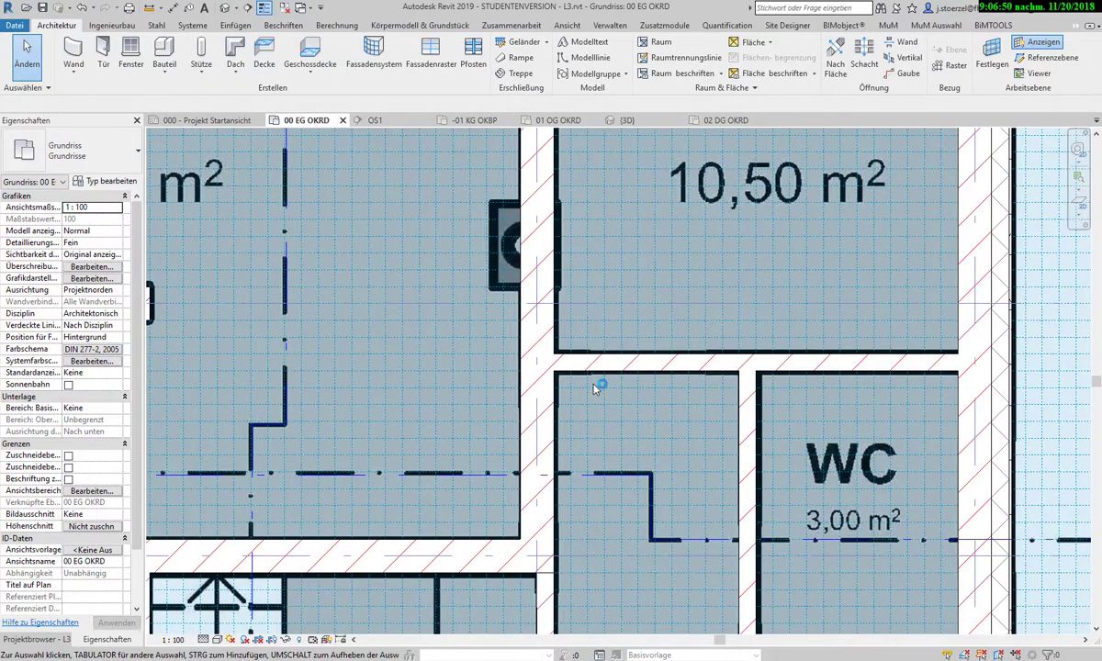
scroll(594, 388, down, 2)
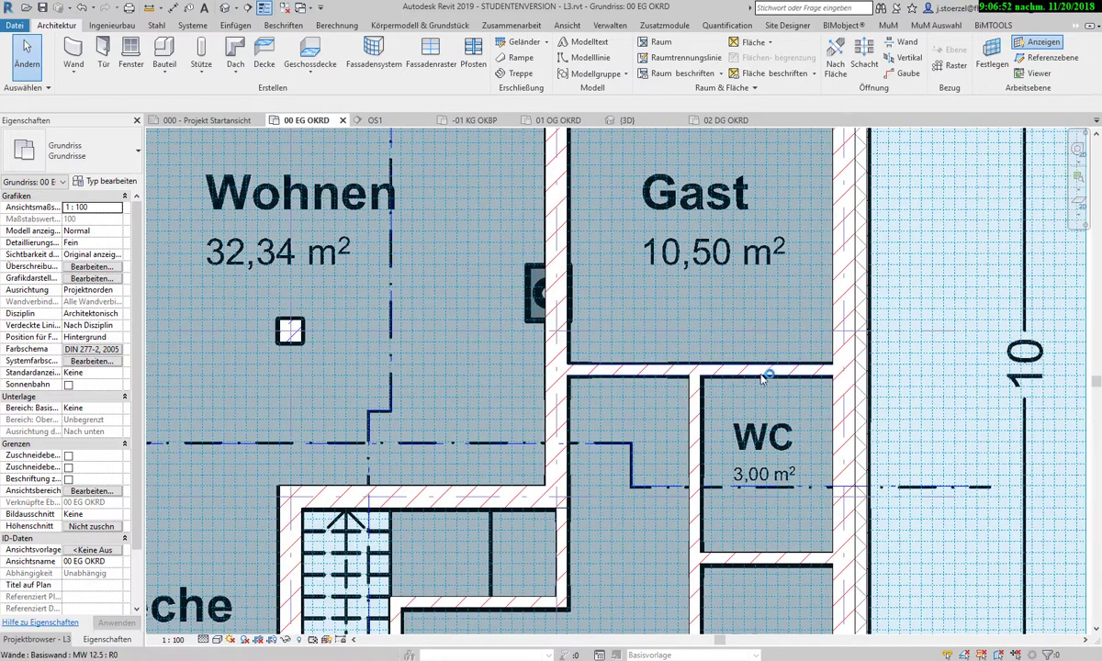
scroll(762, 376, down, 2)
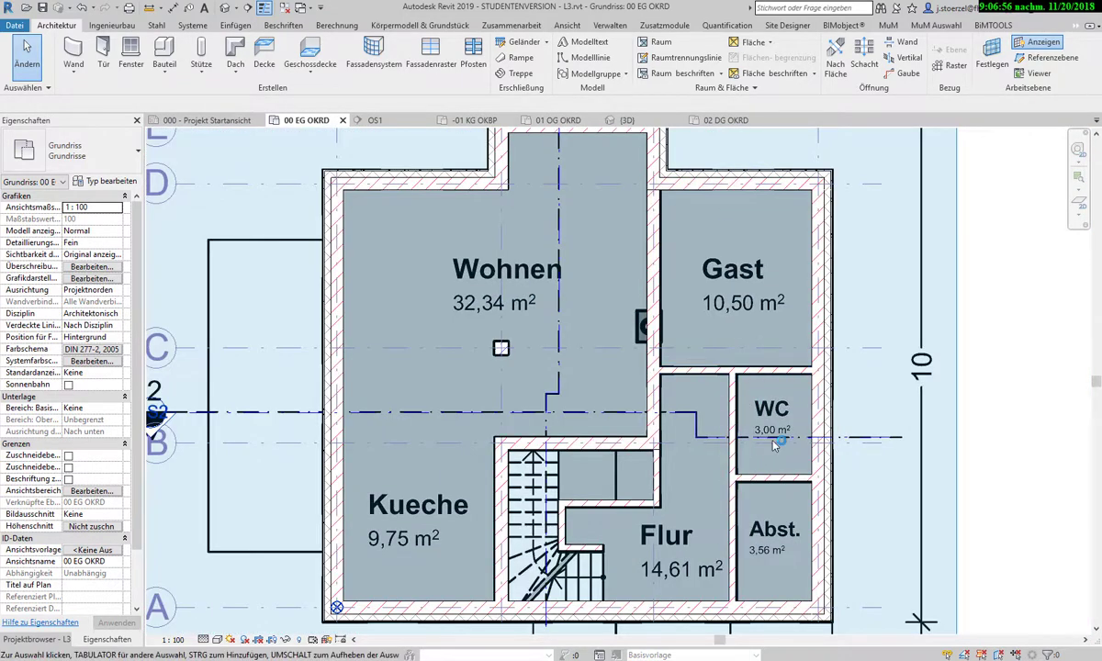
scroll(692, 362, up, 2)
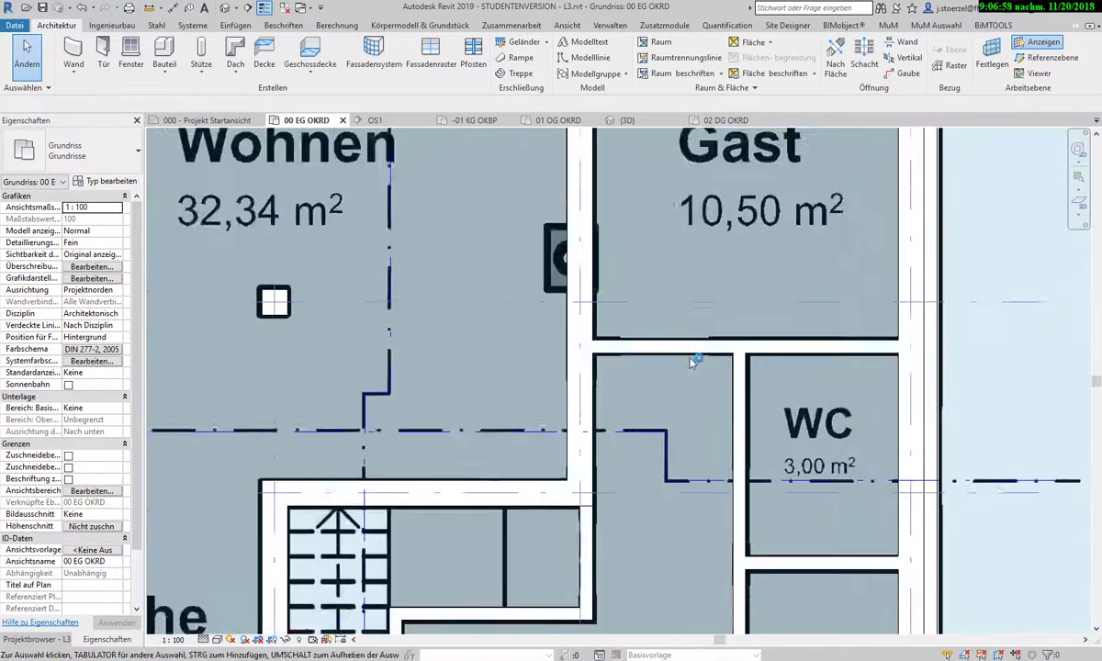
scroll(693, 362, up, 1)
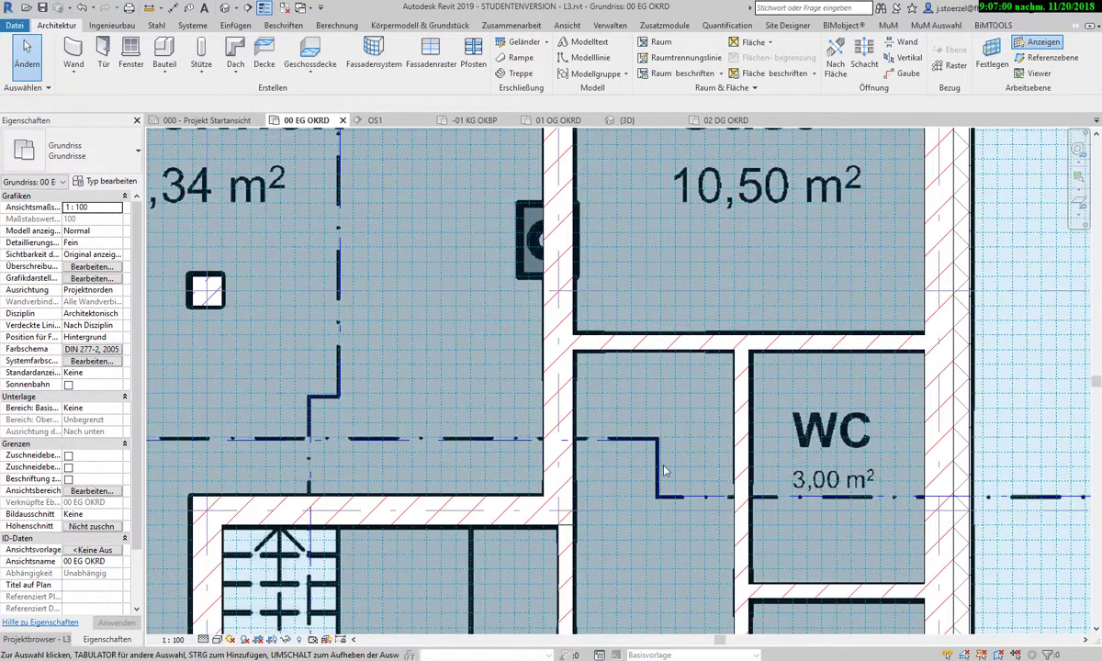
scroll(647, 464, down, 2)
scroll(647, 464, down, 2)
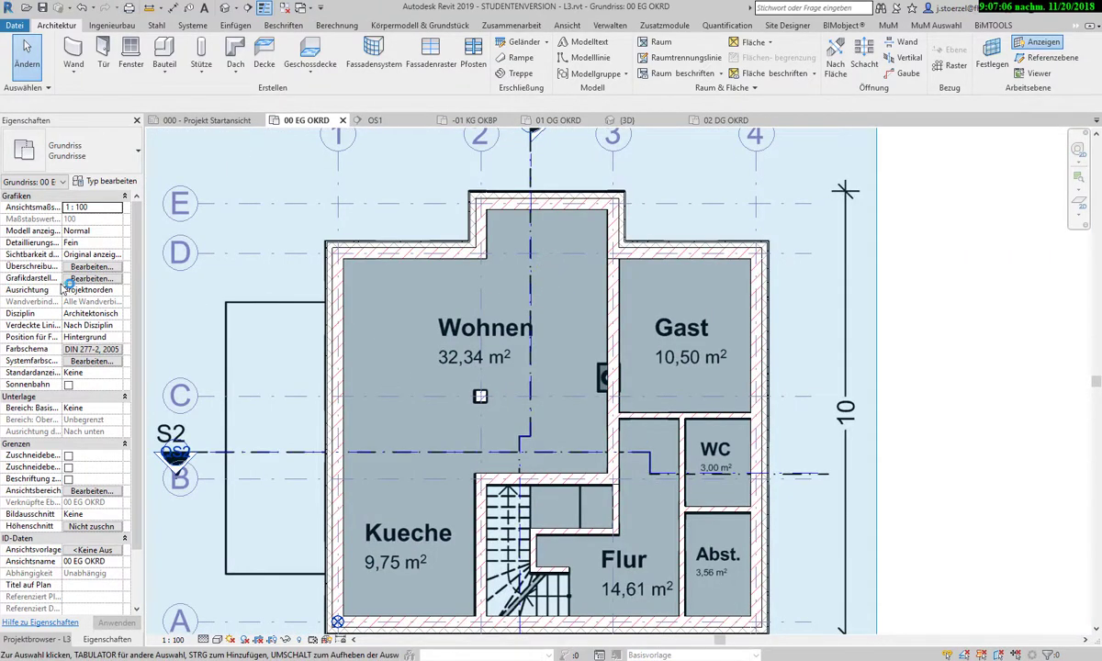
- Open plan -01 KG OKBP and use Ähnliches platzieren on the Keller 2/Keller 3 wall
double_click(81, 156)
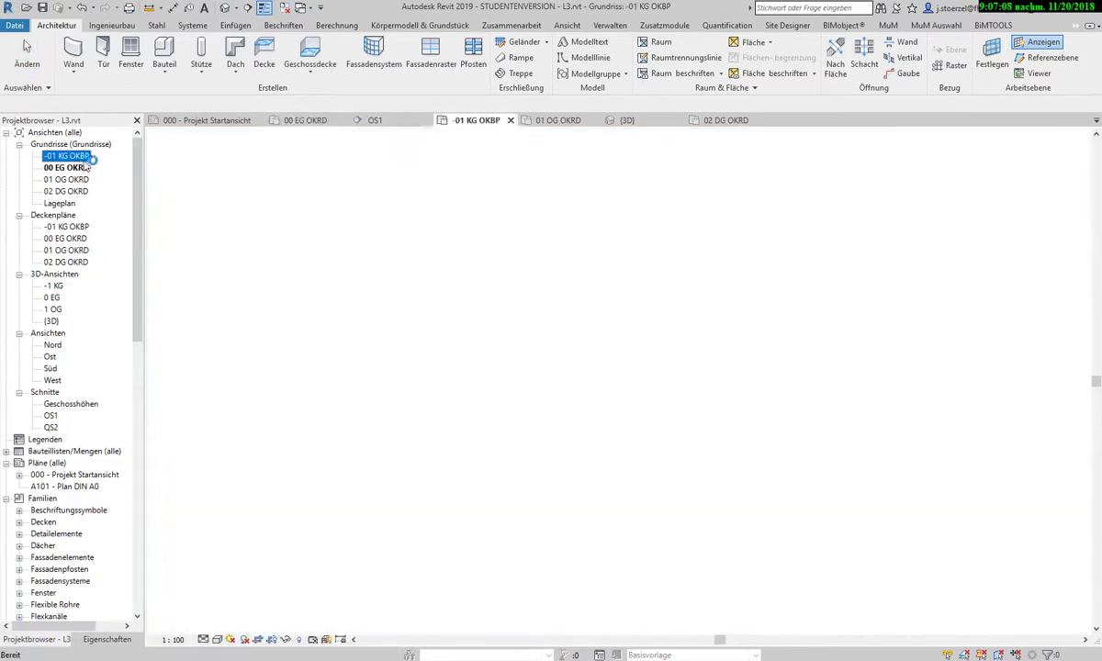
scroll(530, 389, up, 2)
scroll(529, 387, up, 1)
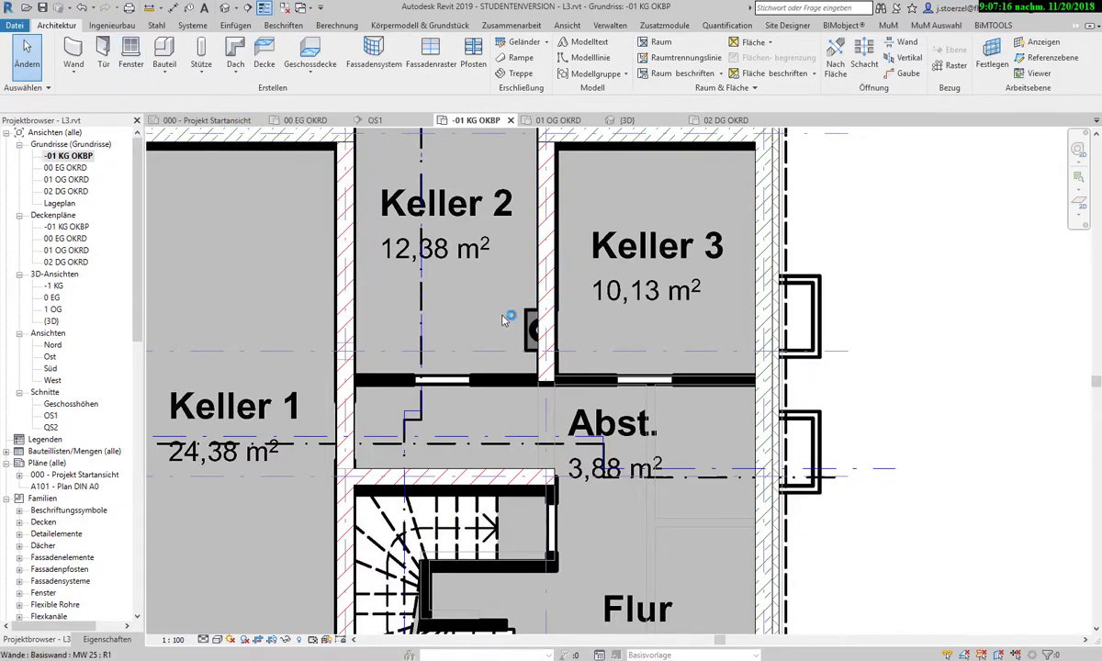
click(552, 294)
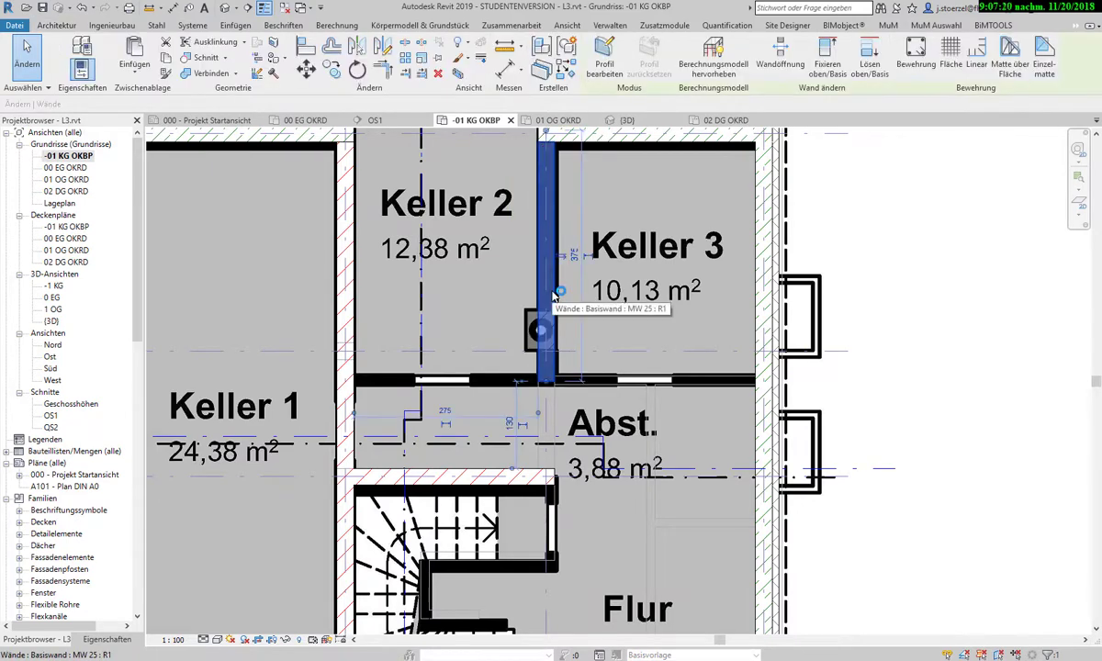
right_click(554, 294)
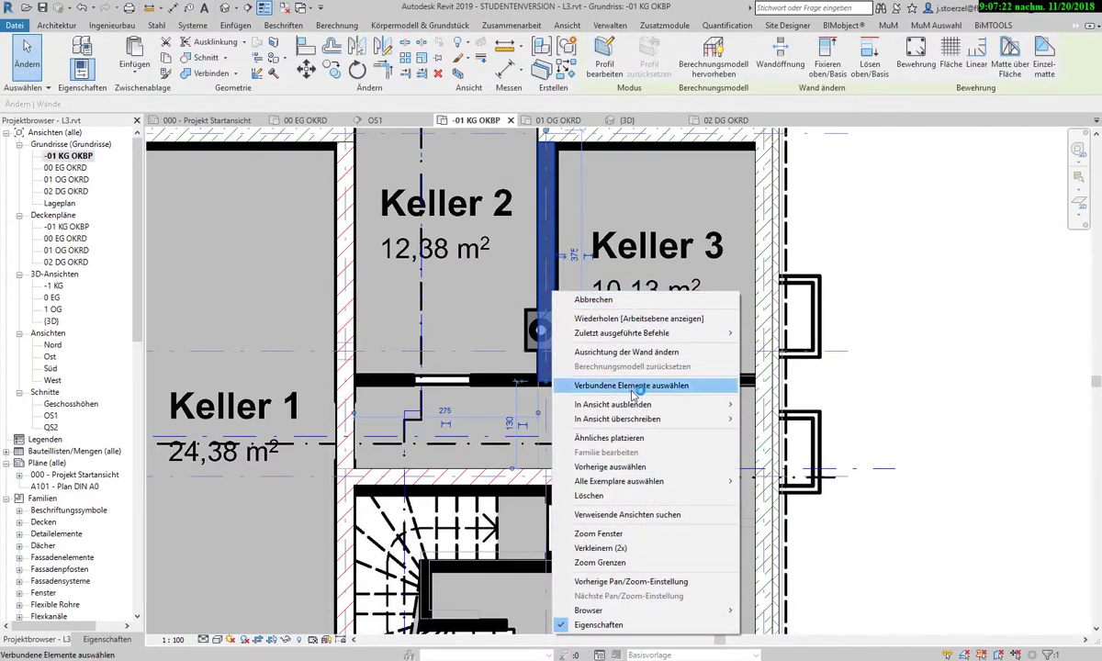
click(627, 440)
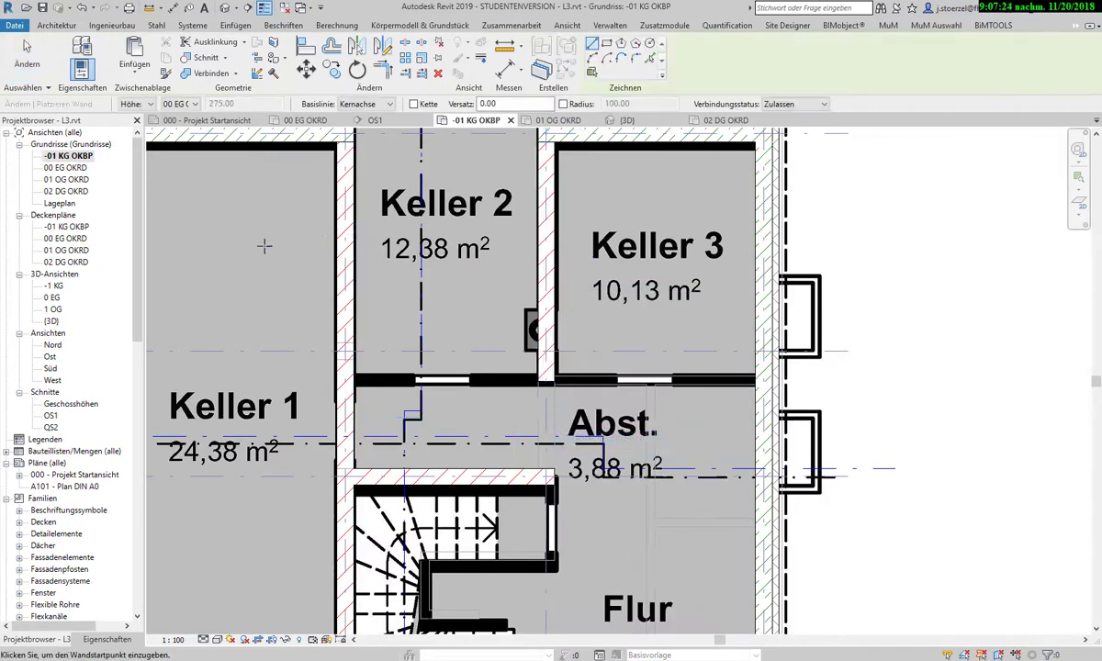
- Change the wall being placed from MW 25 to Basiswand MW 12.5 in Properties
click(107, 639)
click(98, 153)
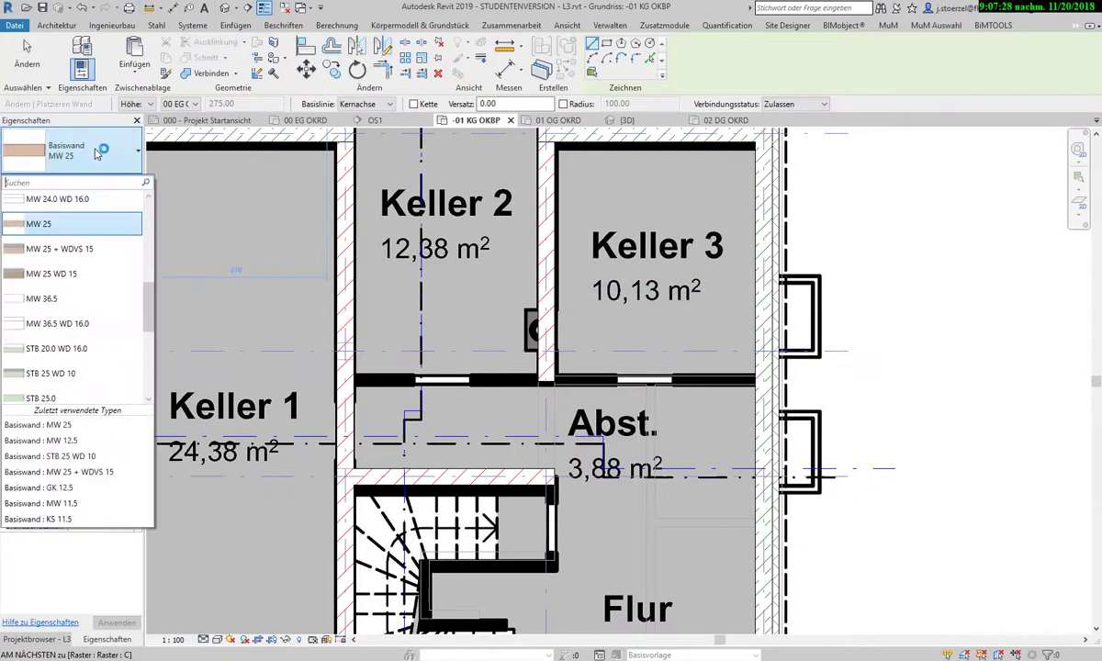
scroll(92, 257, up, 2)
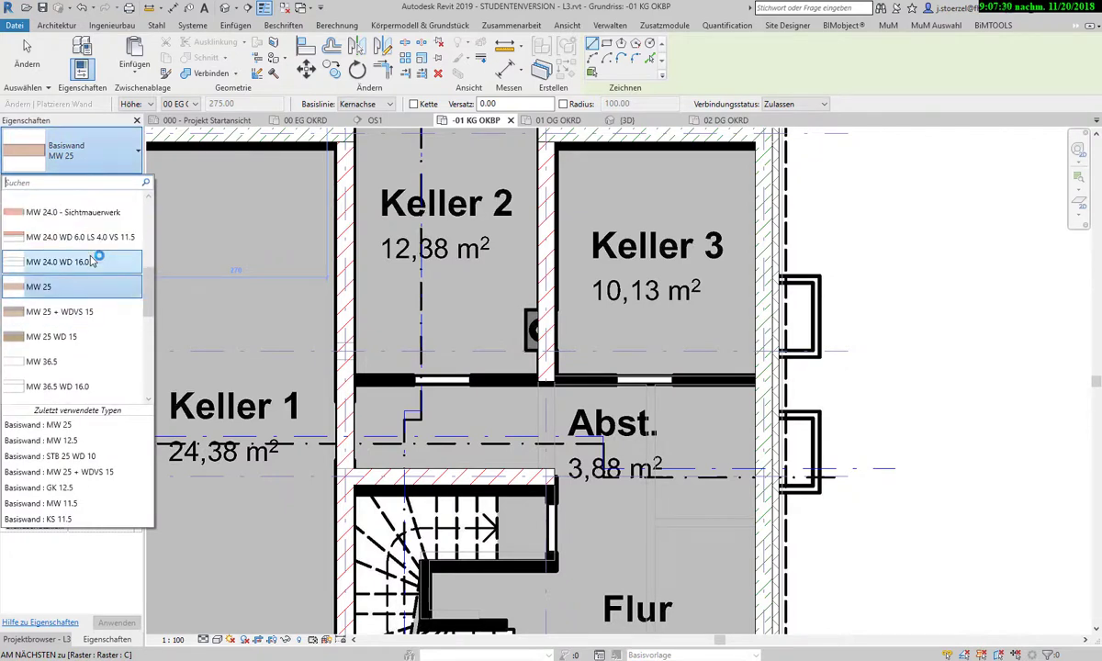
scroll(92, 261, down, 2)
scroll(92, 262, down, 2)
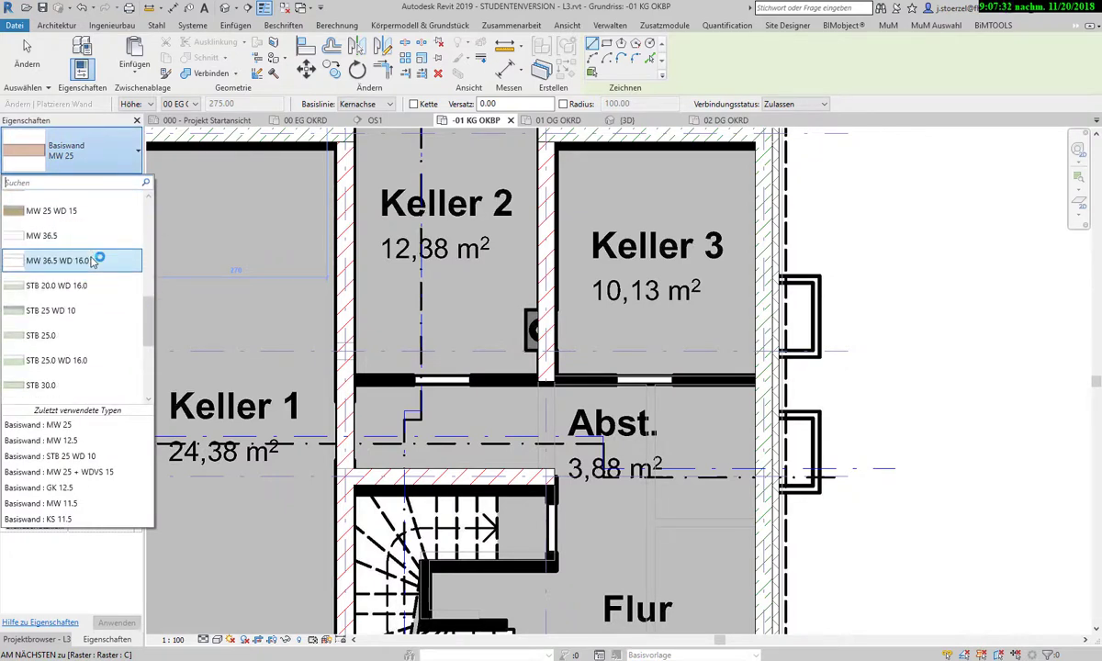
scroll(92, 262, down, 2)
scroll(92, 262, down, 2)
scroll(92, 263, up, 2)
scroll(92, 262, up, 2)
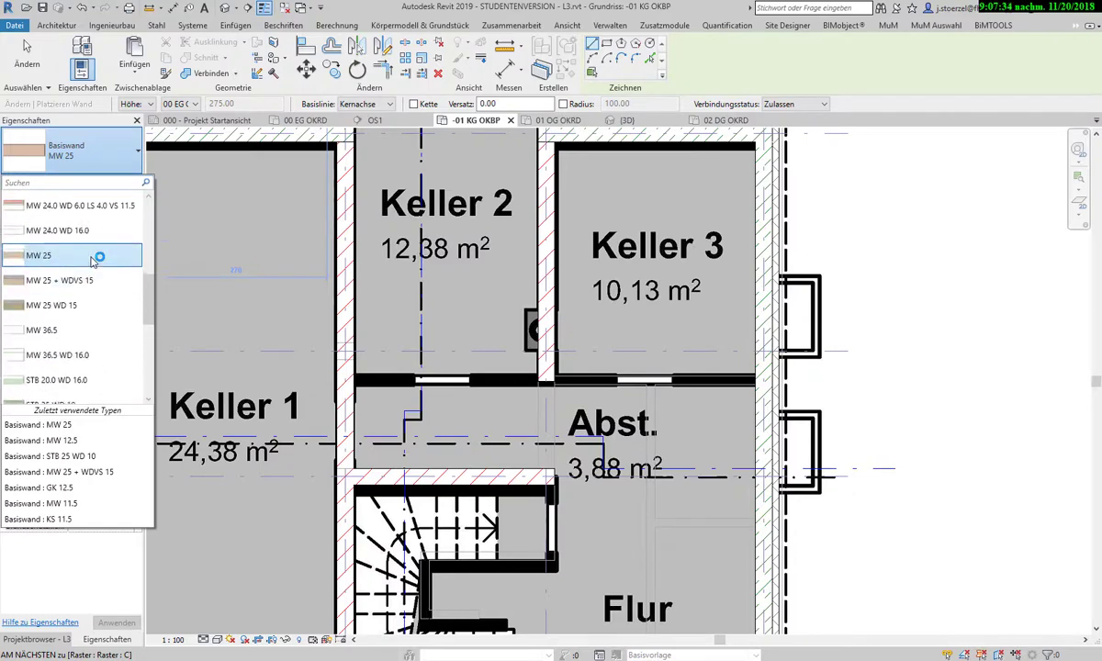
scroll(92, 262, up, 2)
scroll(92, 263, up, 2)
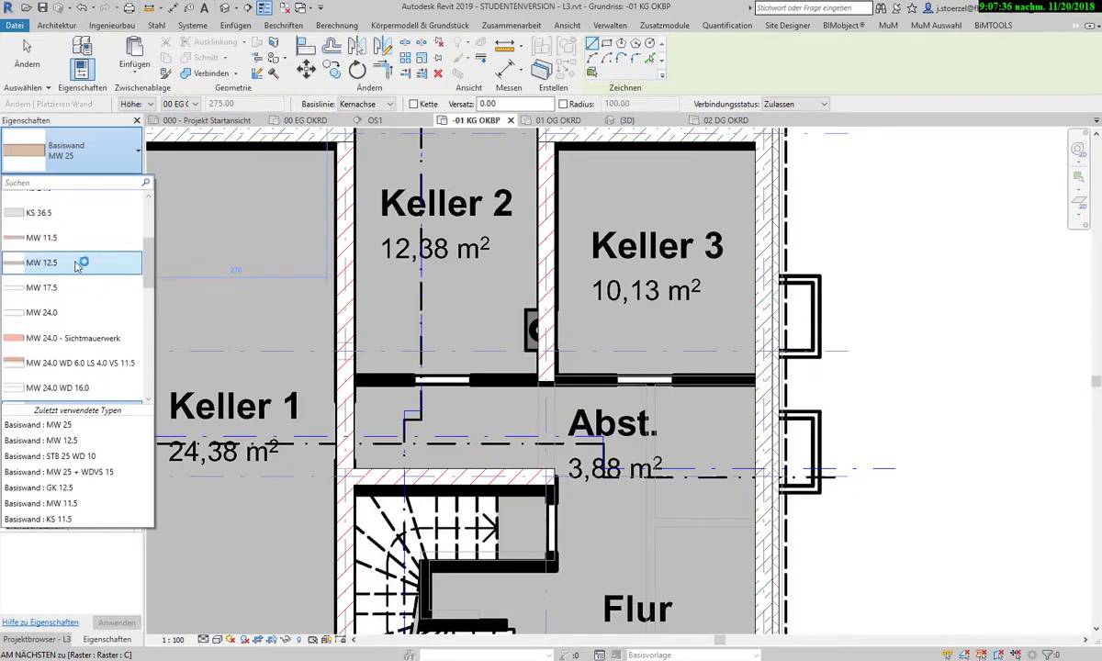
click(77, 263)
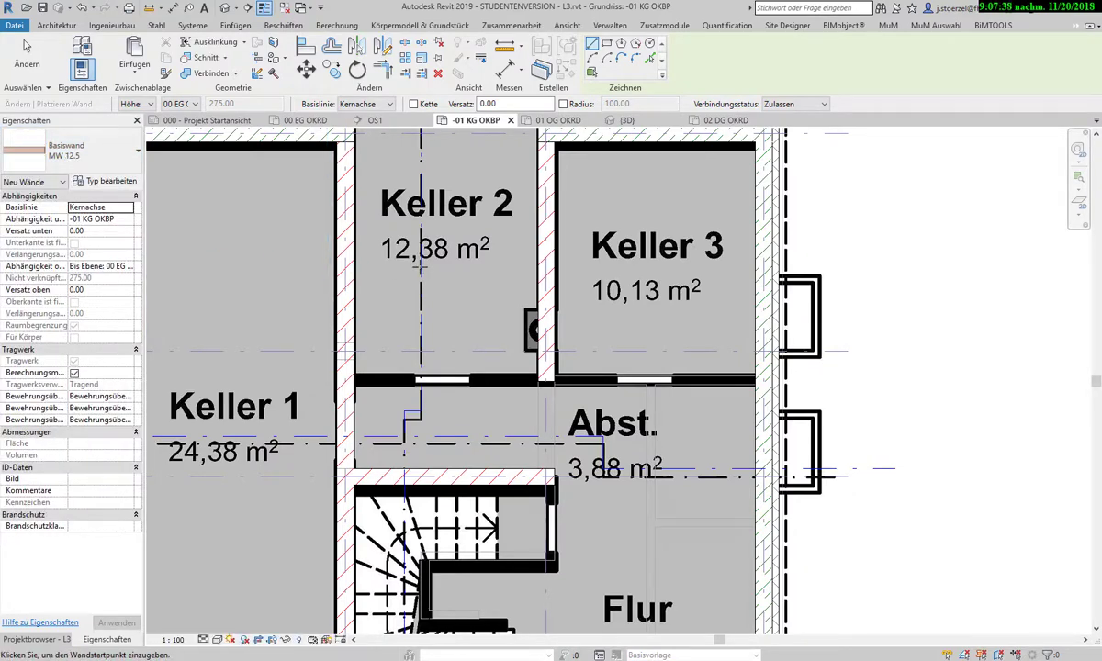
- Set the wall top to level -01 KG and its location line to the load-bearing layer
click(194, 105)
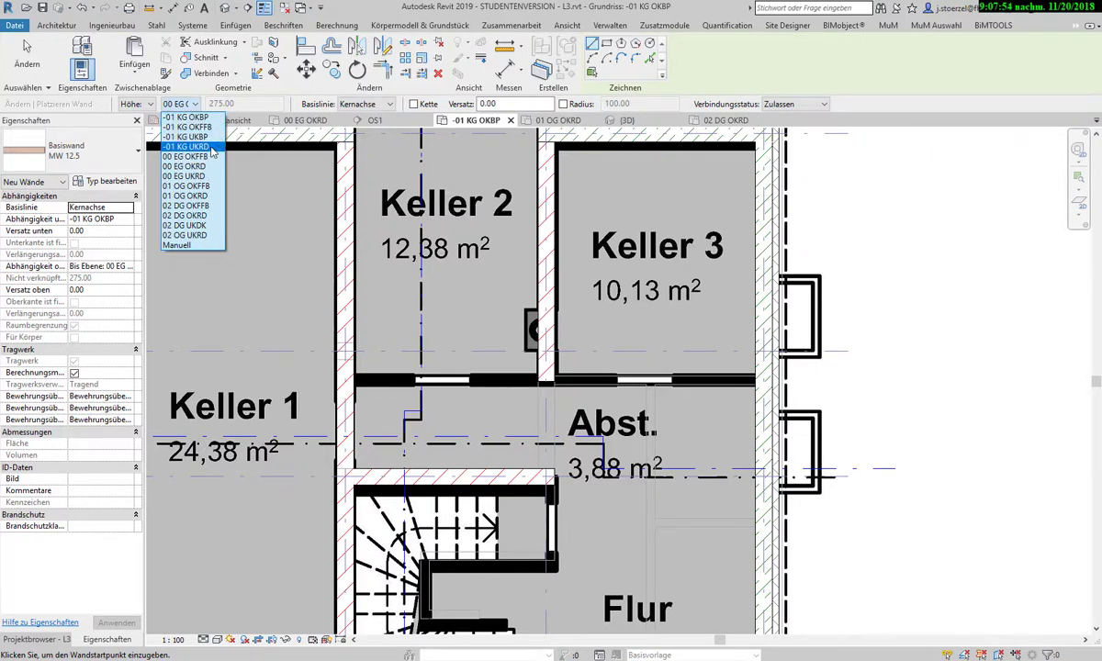
click(212, 149)
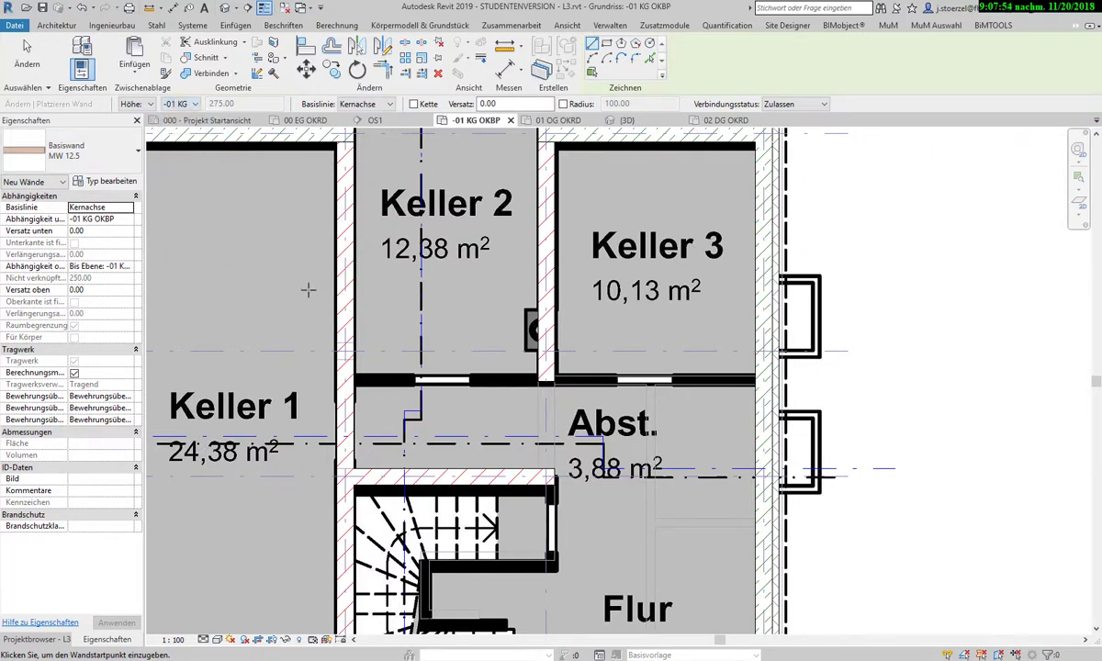
click(393, 104)
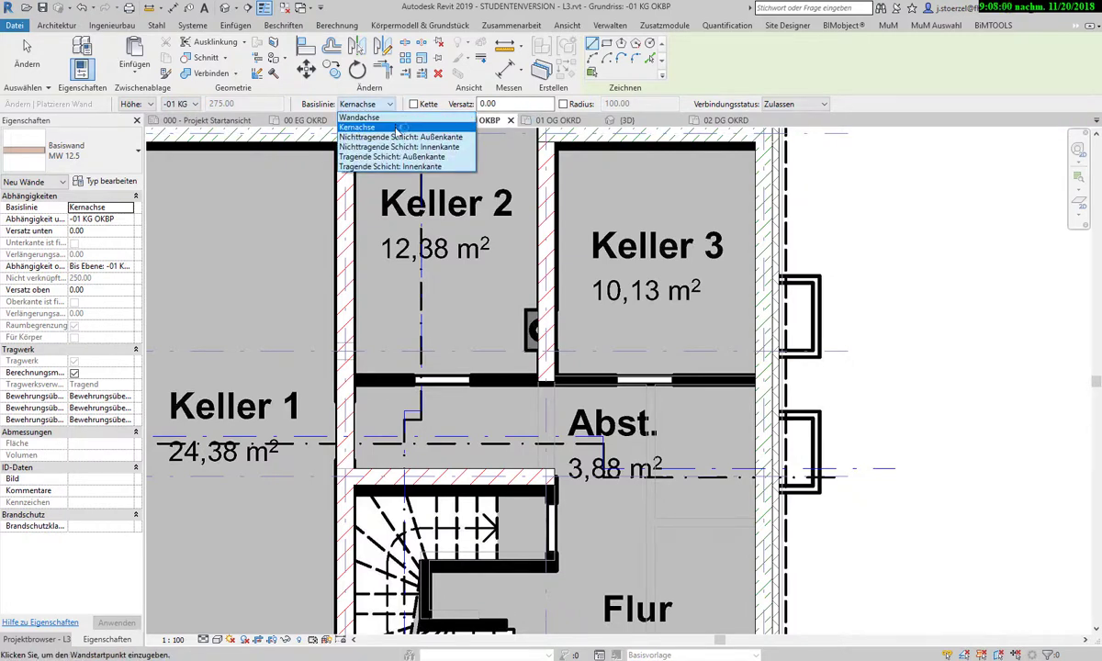
click(402, 158)
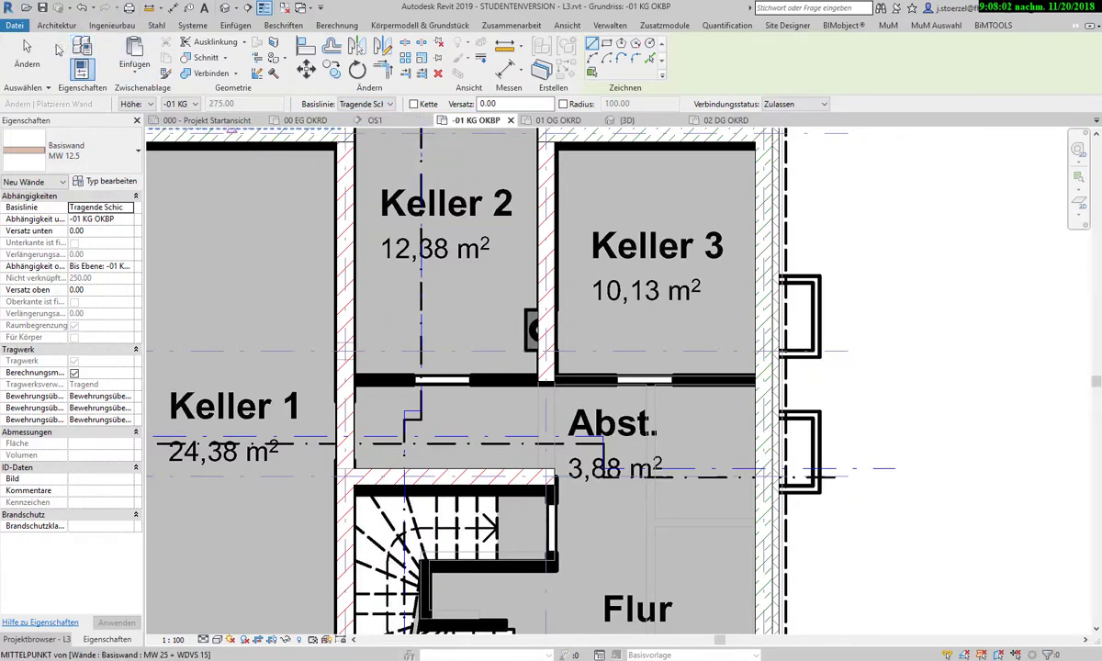
click(57, 26)
- Show the work-plane grid and draw an MW 12.5 wall along the stair edge
click(1042, 42)
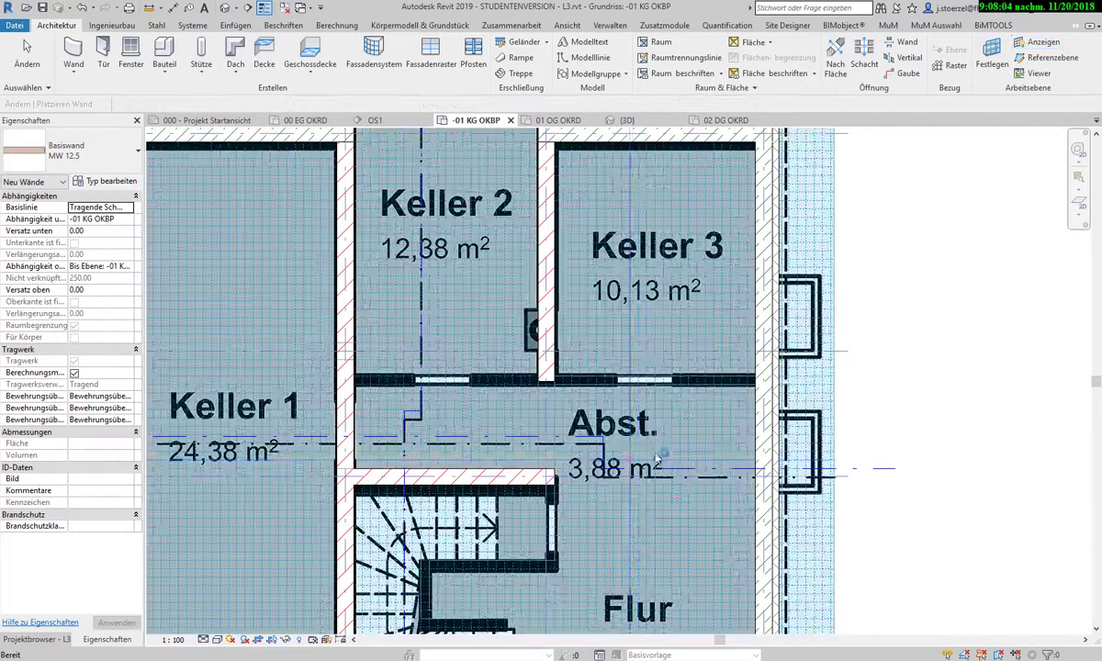
scroll(568, 434, up, 3)
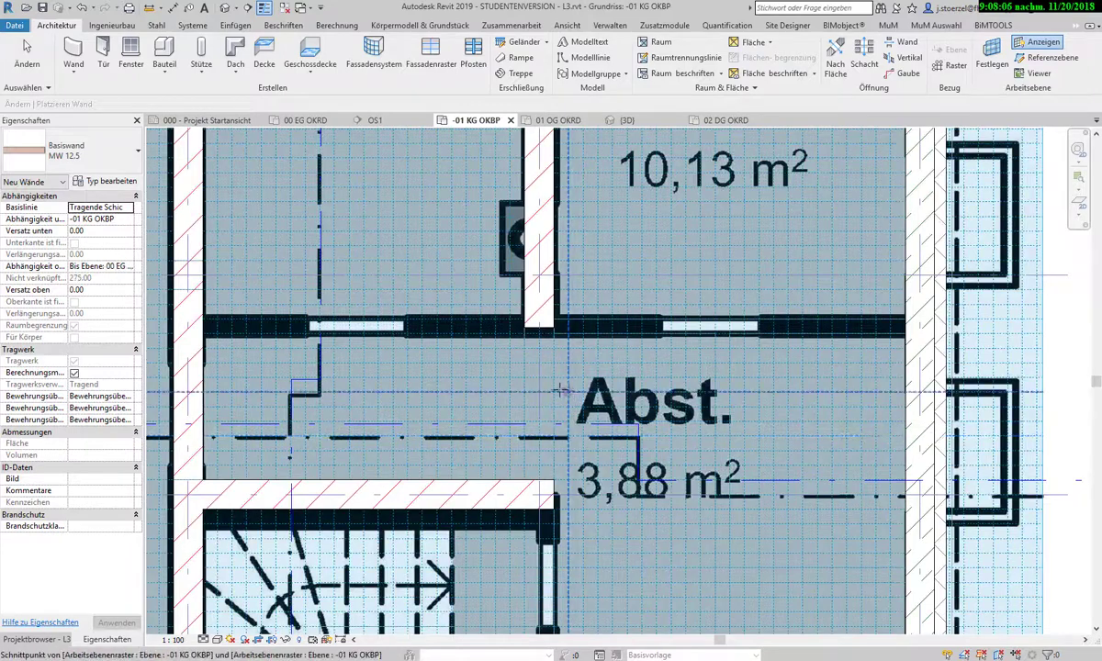
scroll(517, 383, down, 2)
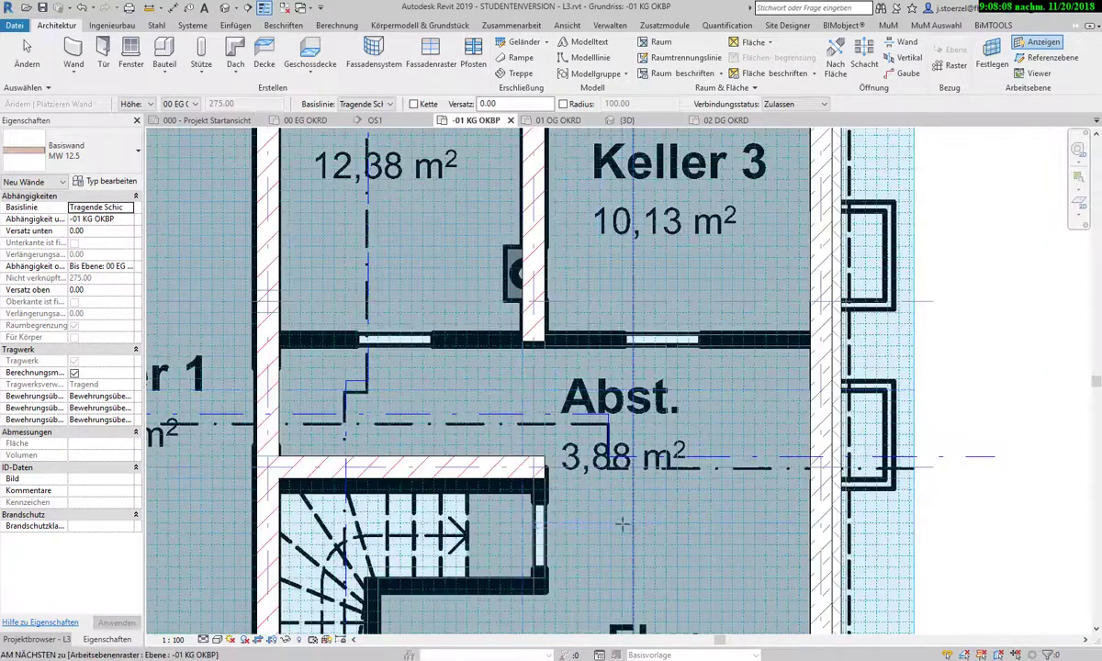
scroll(554, 486, up, 1)
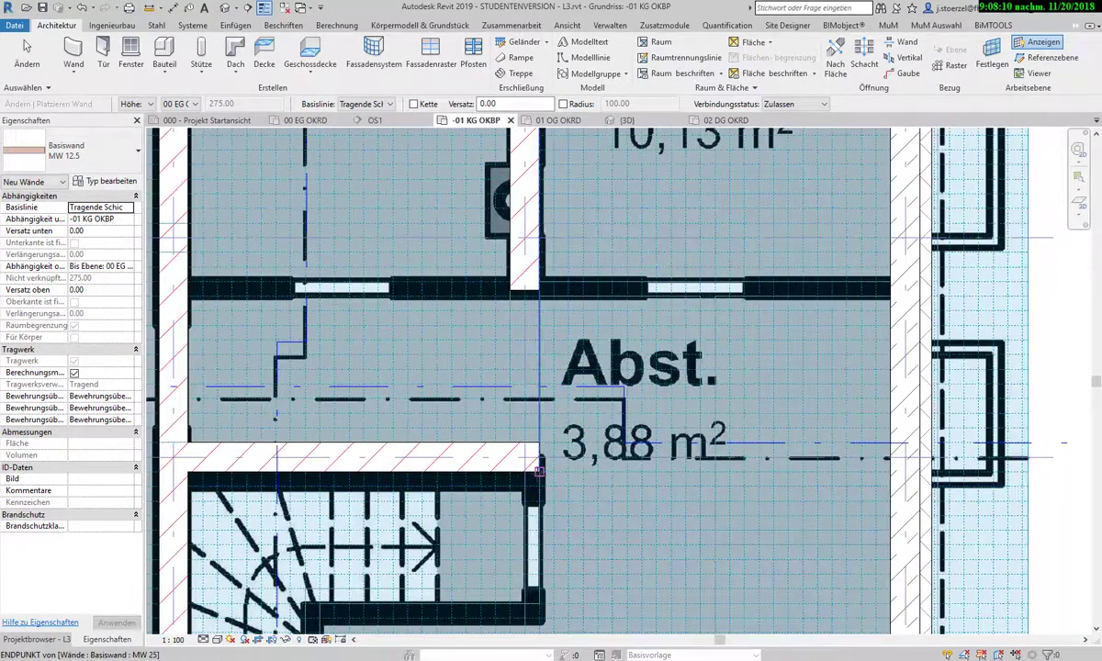
click(538, 471)
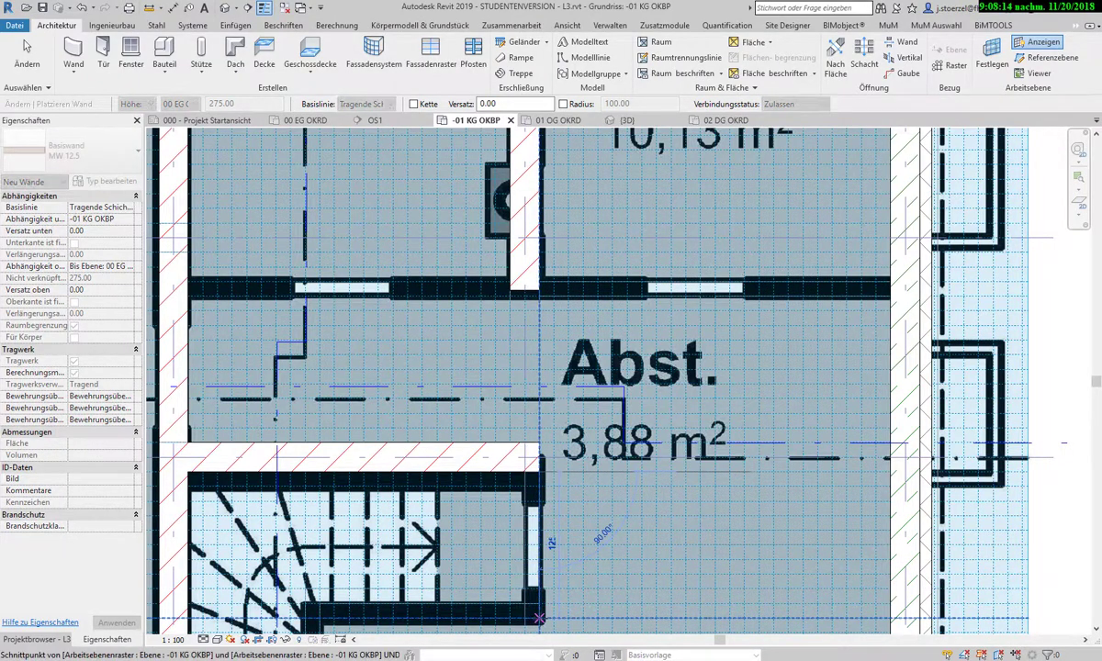
click(539, 618)
- Draw the short MW 12.5 walls from the inner stair corner to the stair wall's end
scroll(413, 593, down, 1)
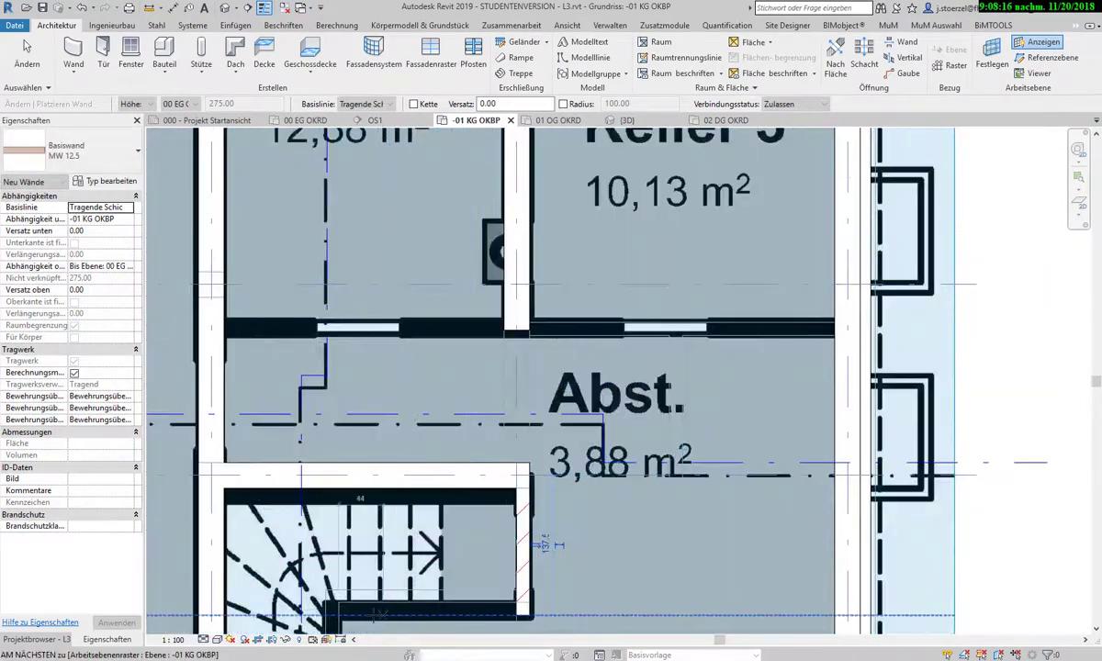
mouse_move(404, 597)
middle_down()
mouse_move(393, 588)
mouse_move(430, 443)
mouse_move(428, 371)
middle_up()
scroll(428, 371, up, 1)
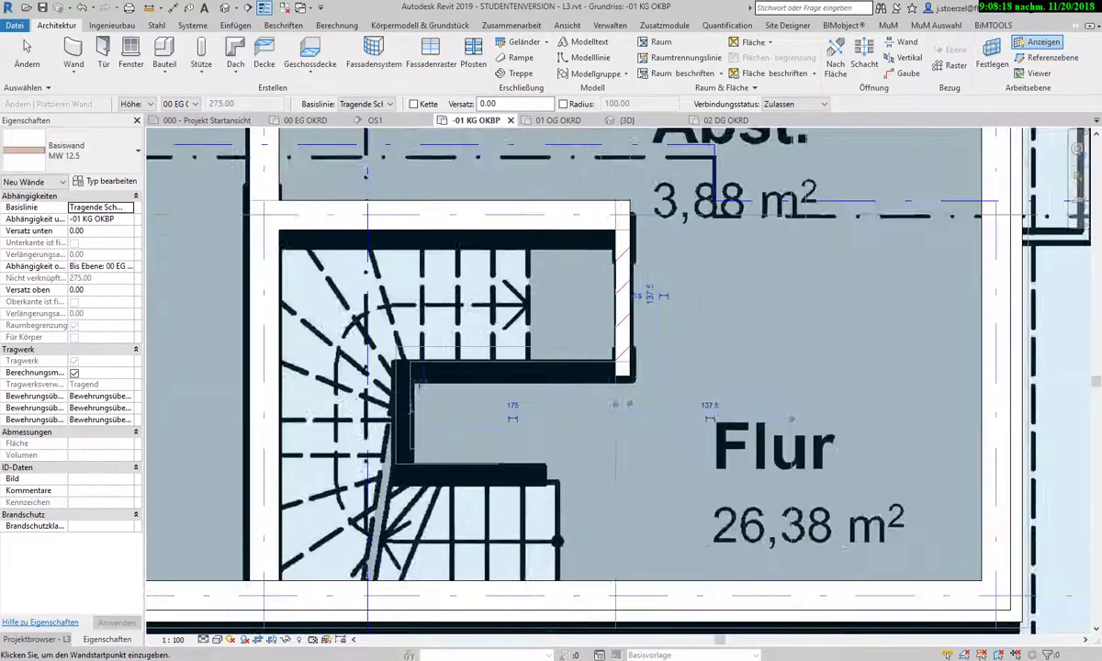
scroll(428, 371, up, 2)
click(428, 371)
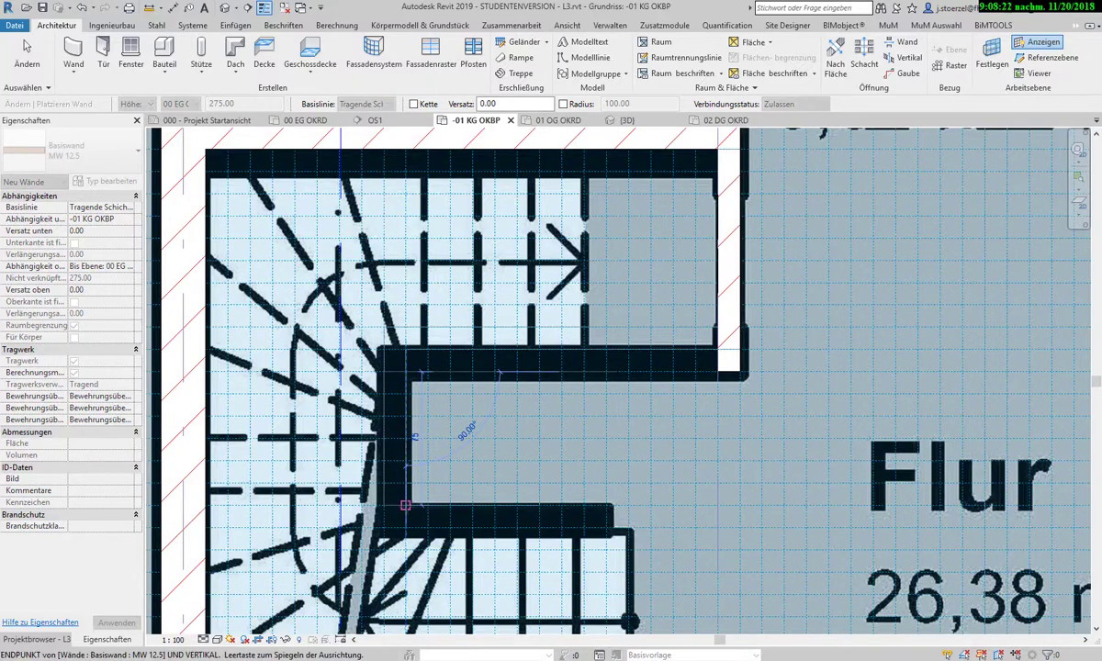
click(405, 505)
click(612, 505)
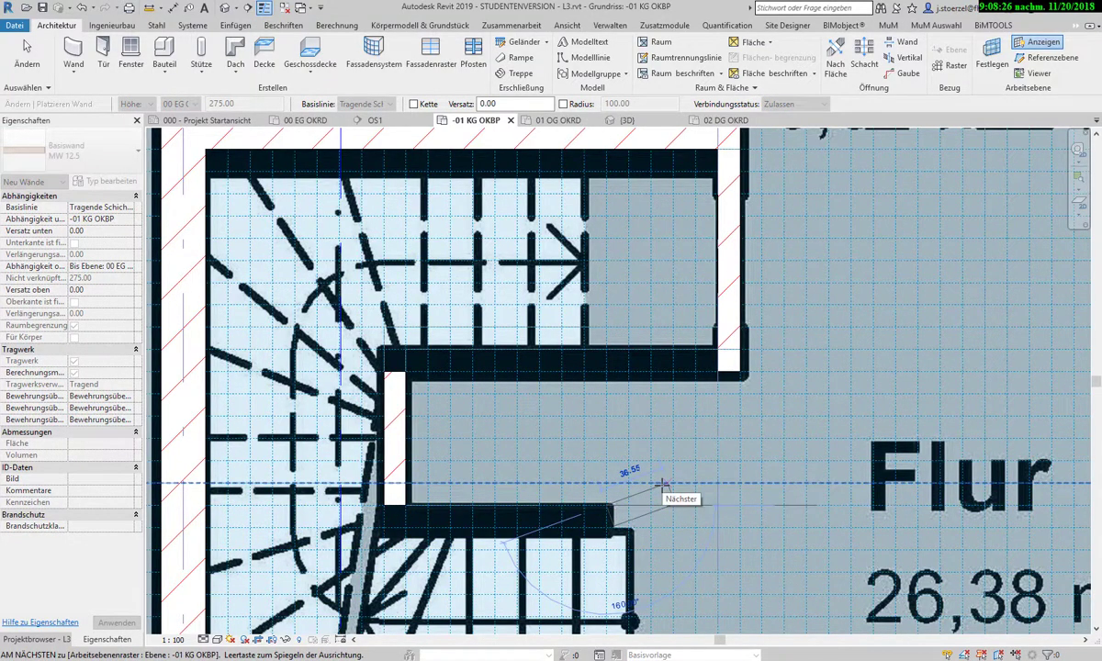
key(Escape)
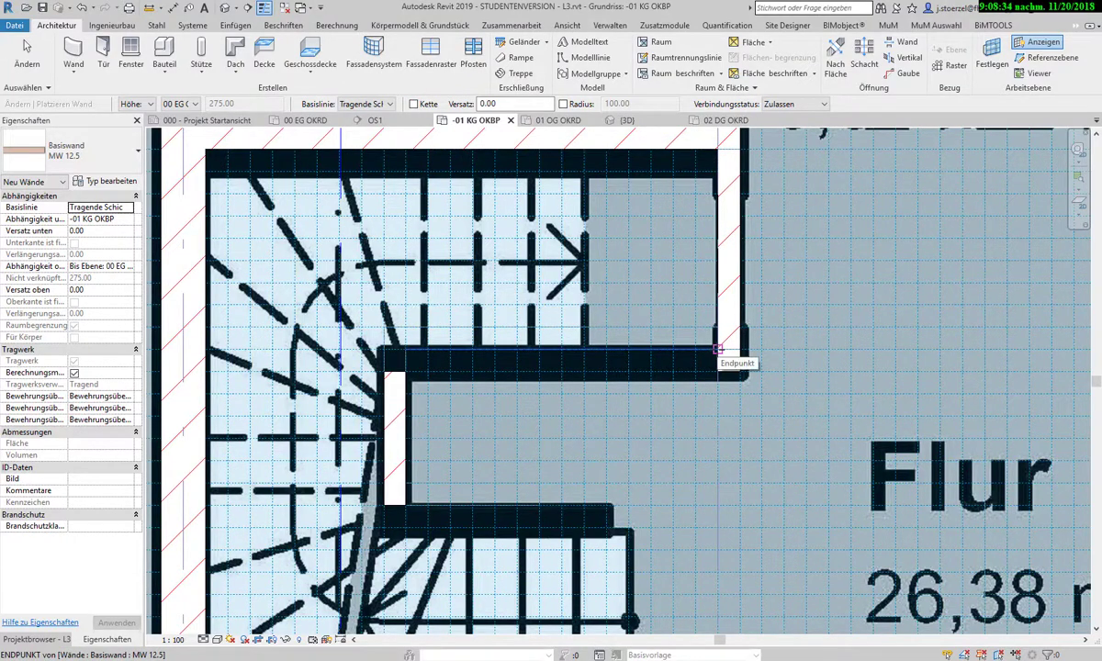
- Draw the corner wall turning down to the lower stair wall, then select a new wall
click(718, 349)
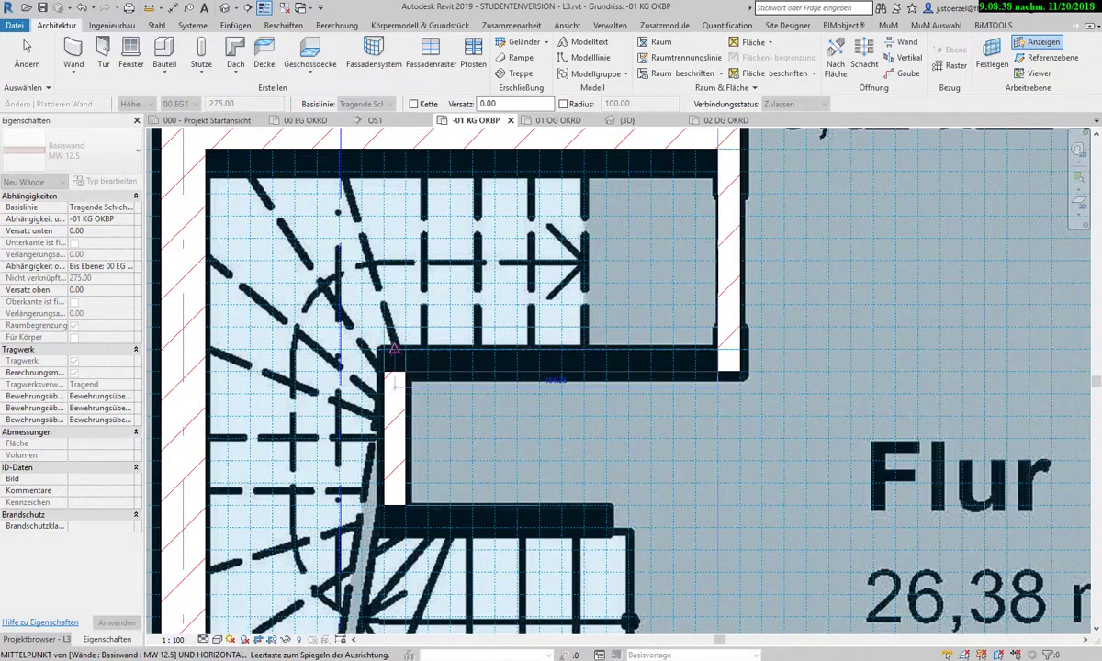
click(383, 349)
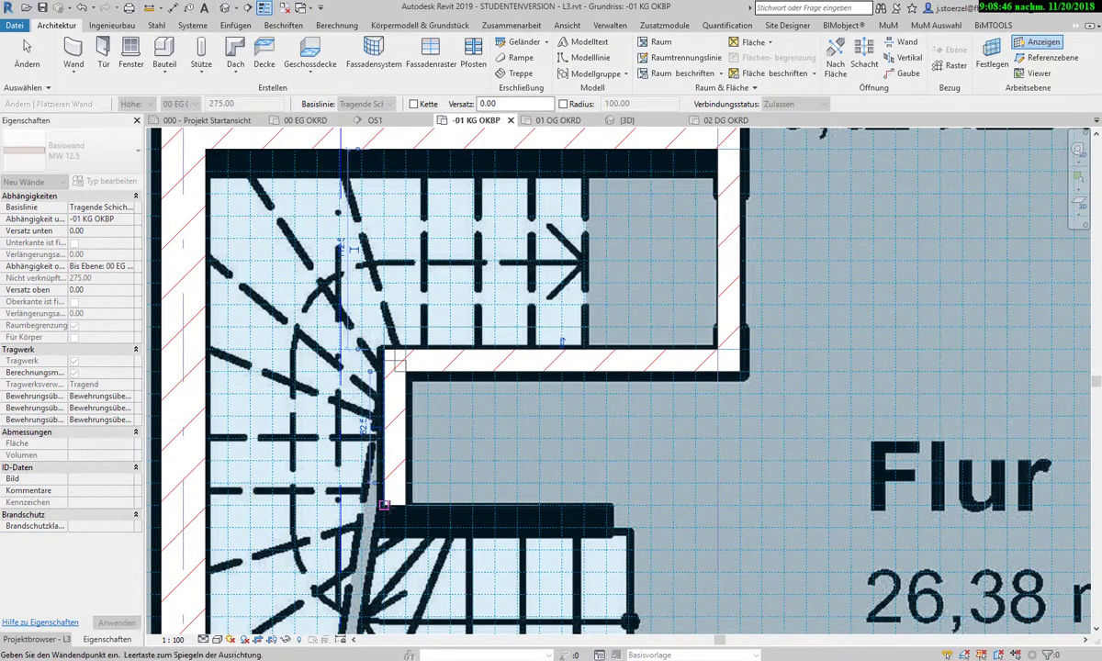
click(384, 505)
key(Escape)
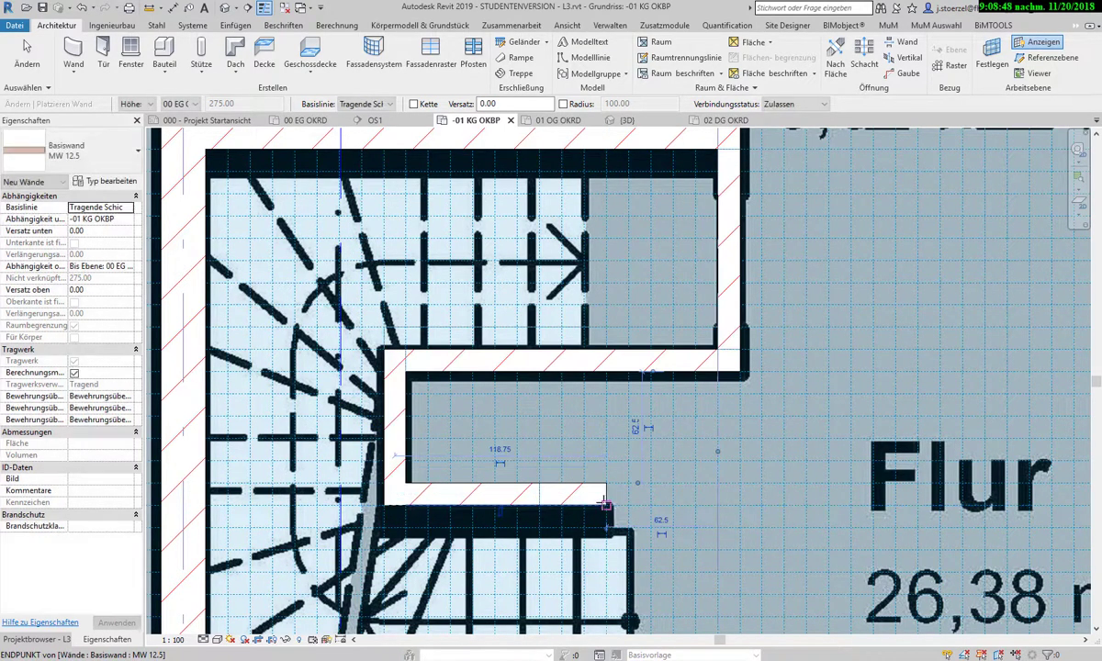
key(Escape)
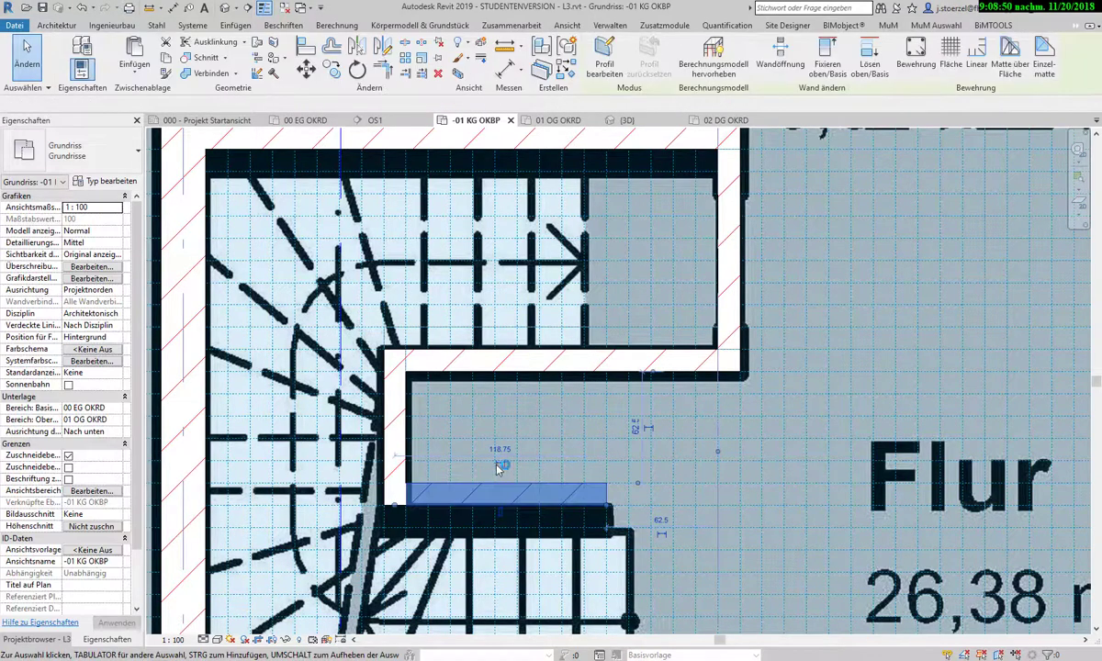
click(500, 513)
- Pan to Keller 2 and select an existing MW 12.5 basement interior wall
scroll(663, 452, down, 2)
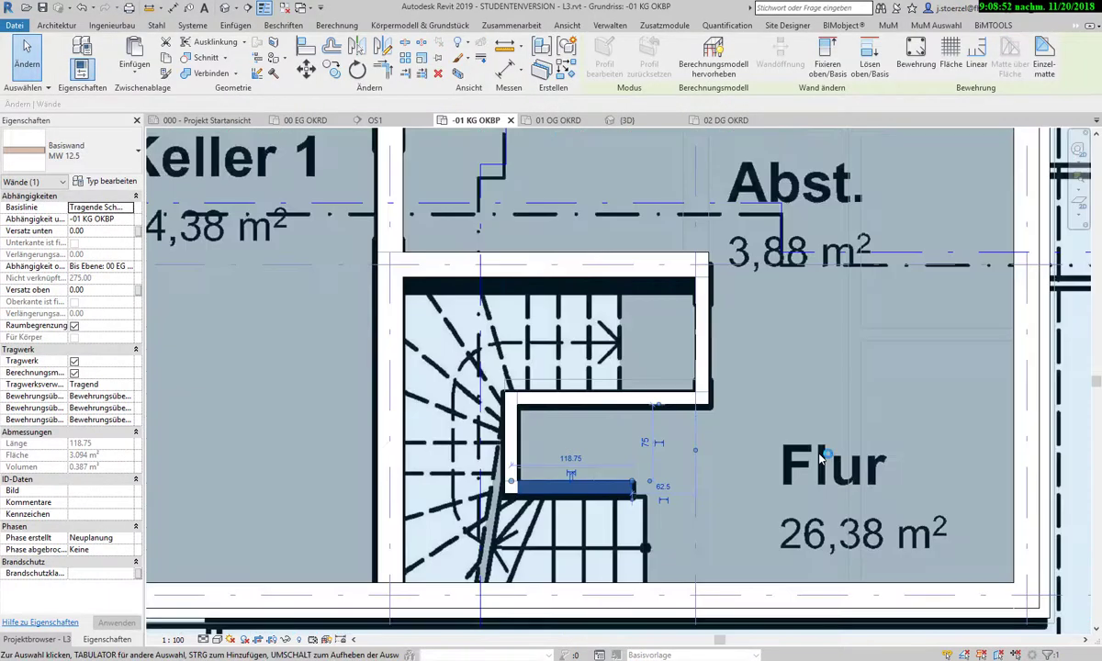
scroll(725, 464, down, 2)
scroll(730, 466, down, 1)
middle_drag(730, 467, 653, 496)
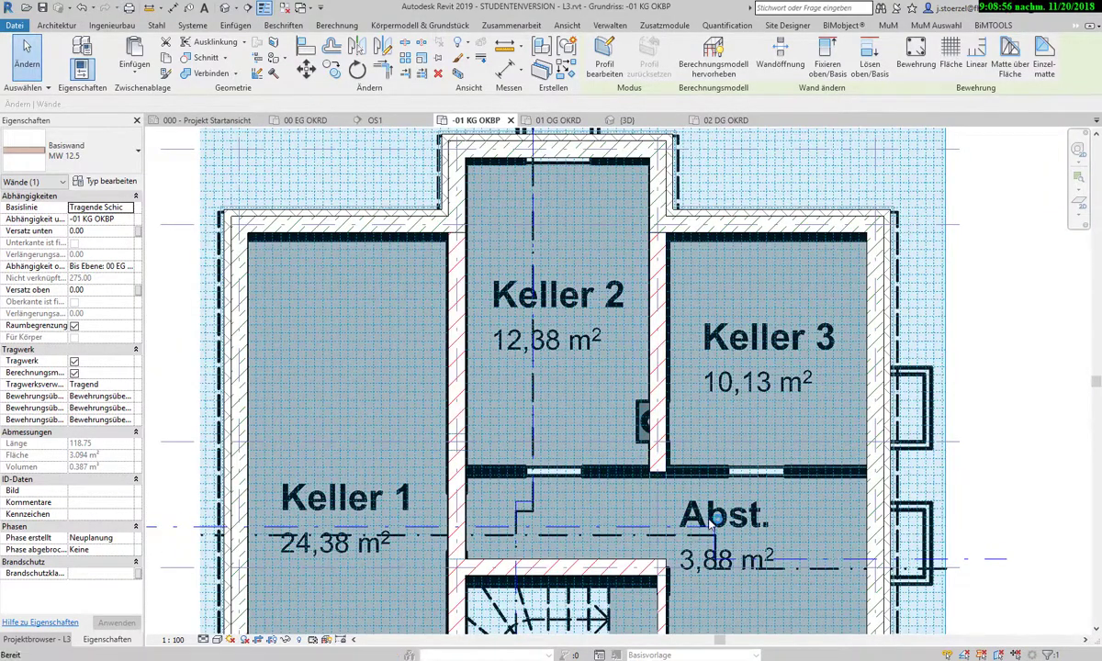
key(Escape)
scroll(709, 521, down, 2)
click(680, 576)
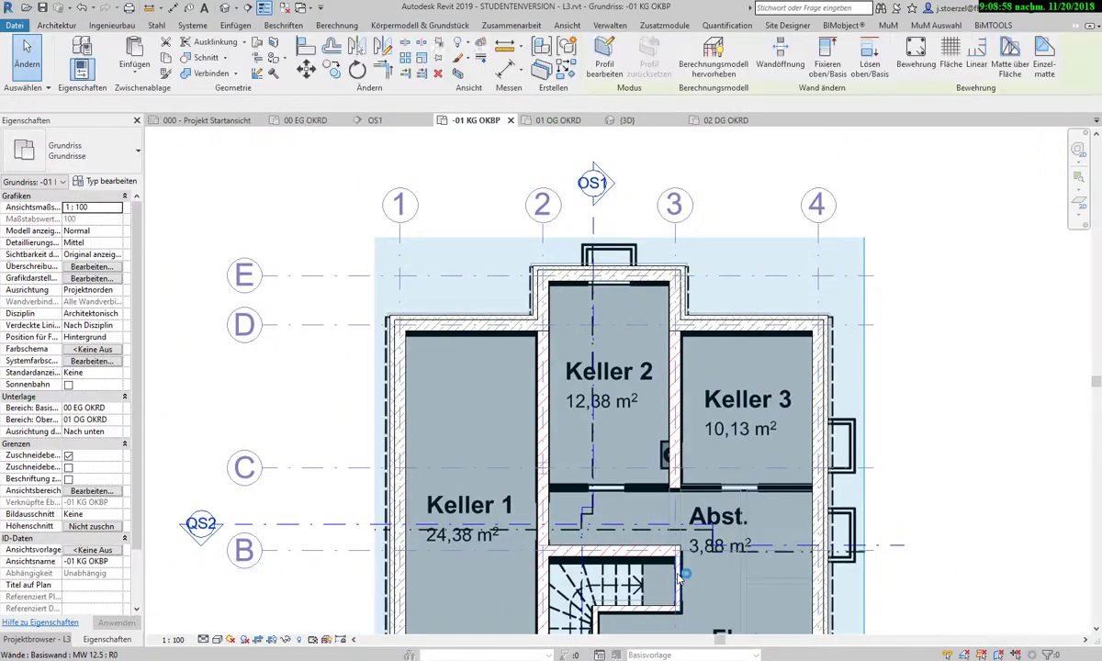
right_click(681, 575)
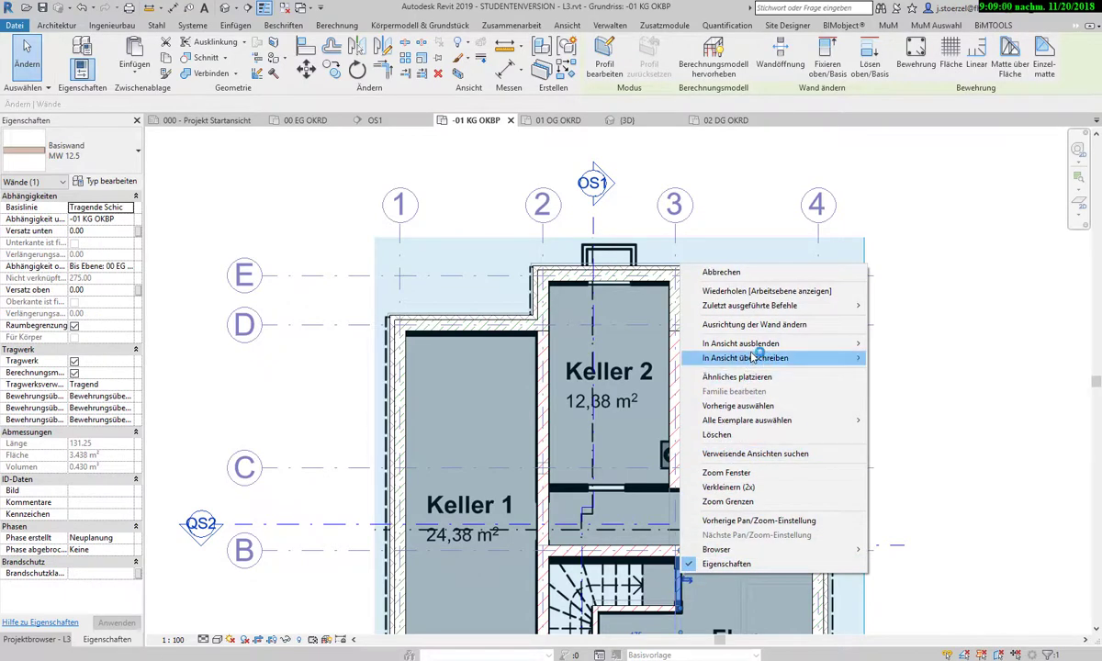
- Place a similar MW 12.5 wall from the right wall end to the left wall
click(739, 376)
scroll(707, 496, up, 2)
scroll(707, 496, up, 2)
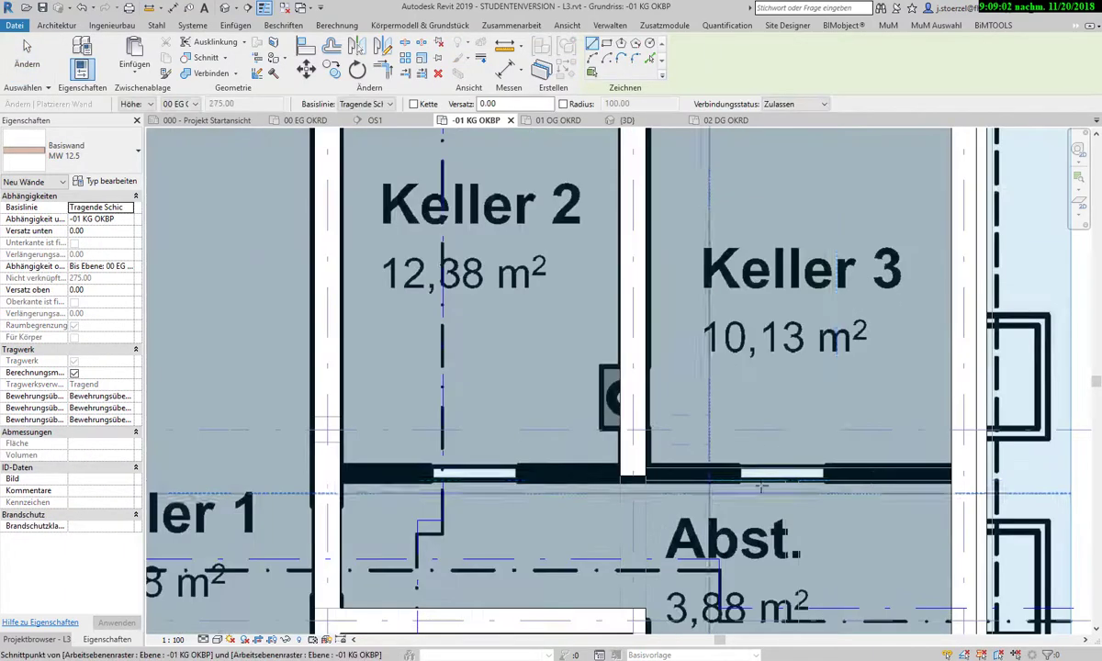
click(950, 480)
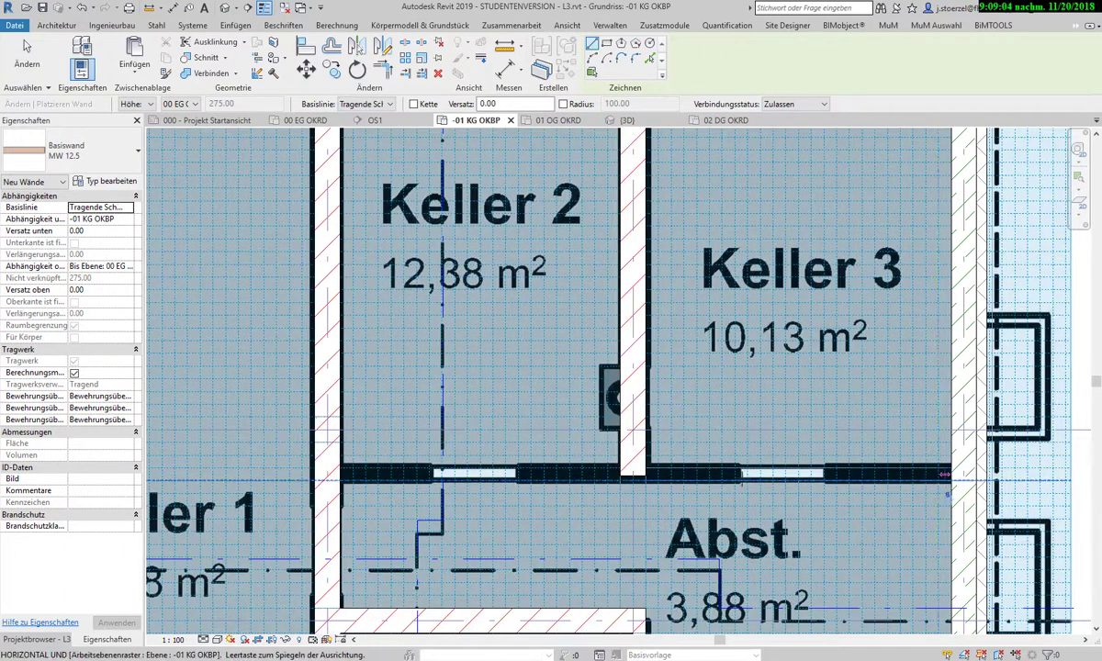
click(351, 479)
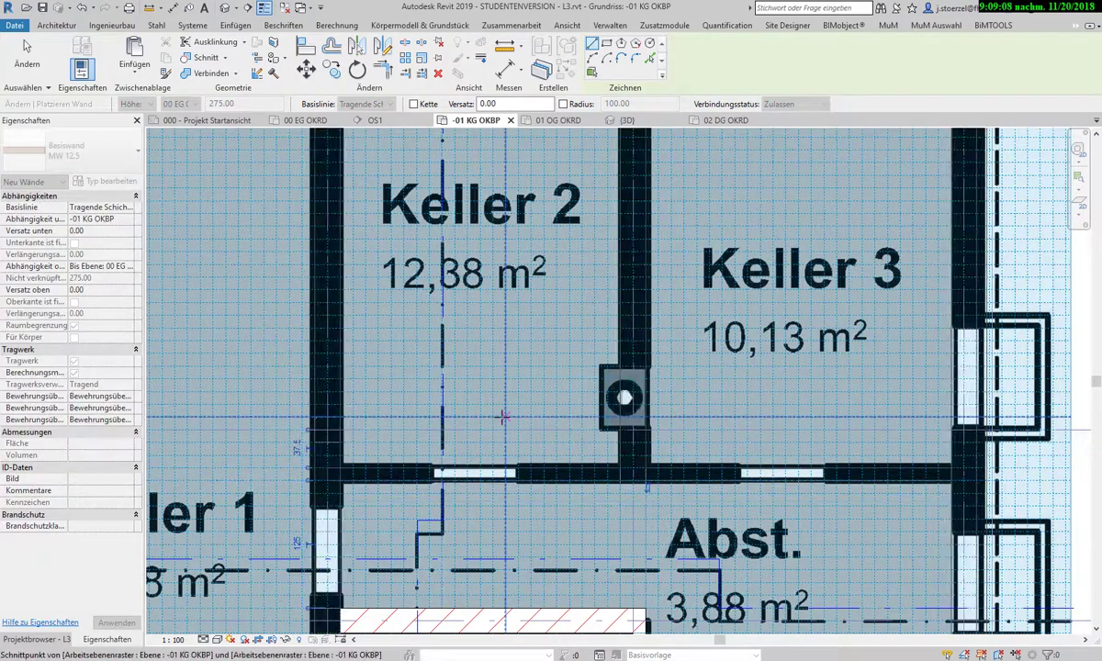
key(Escape)
key(Escape)
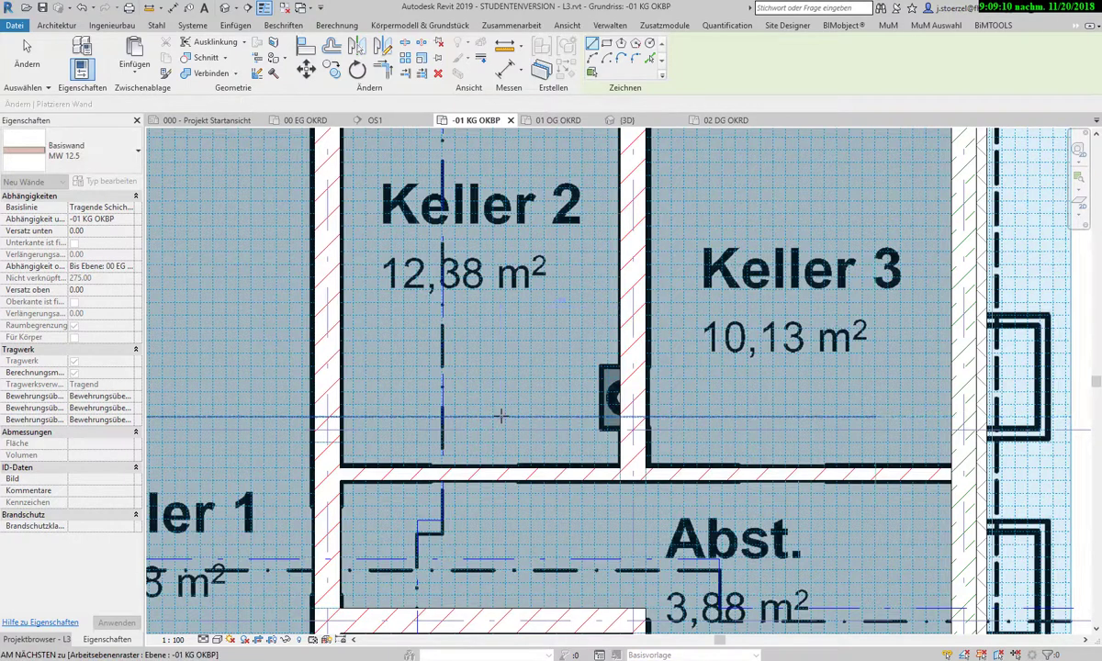
- Restart the wall tool with WA, zoom around the plan, then cancel it
key(w)
key(a)
scroll(500, 416, down, 3)
scroll(535, 434, up, 2)
scroll(536, 433, up, 2)
scroll(535, 434, up, 2)
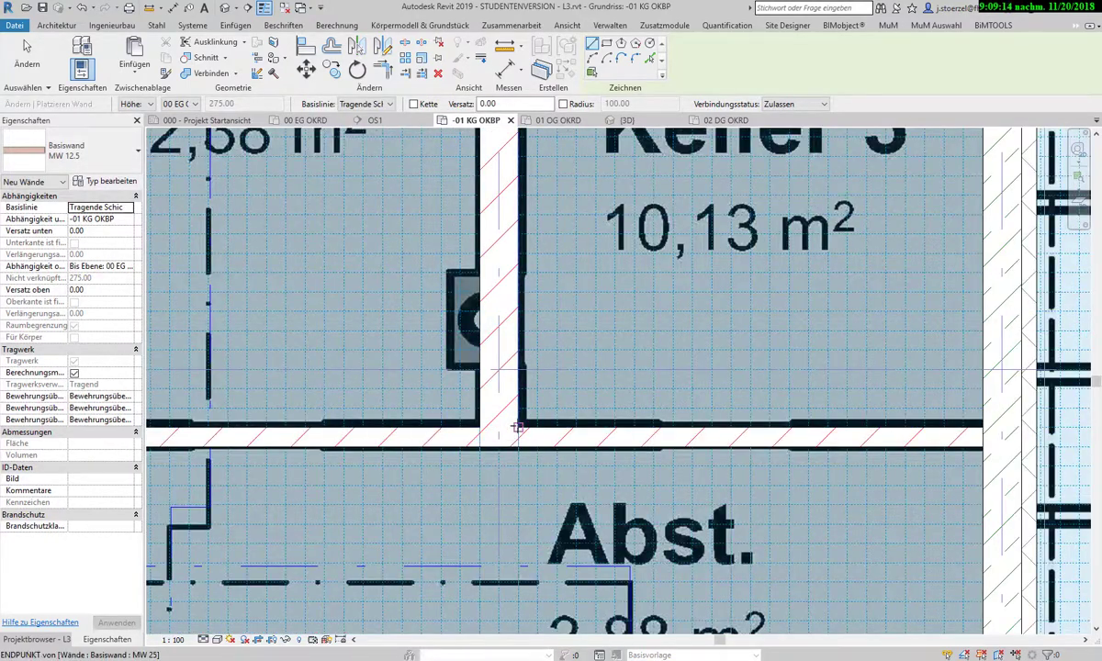
scroll(511, 433, down, 2)
scroll(512, 433, down, 1)
scroll(511, 431, down, 2)
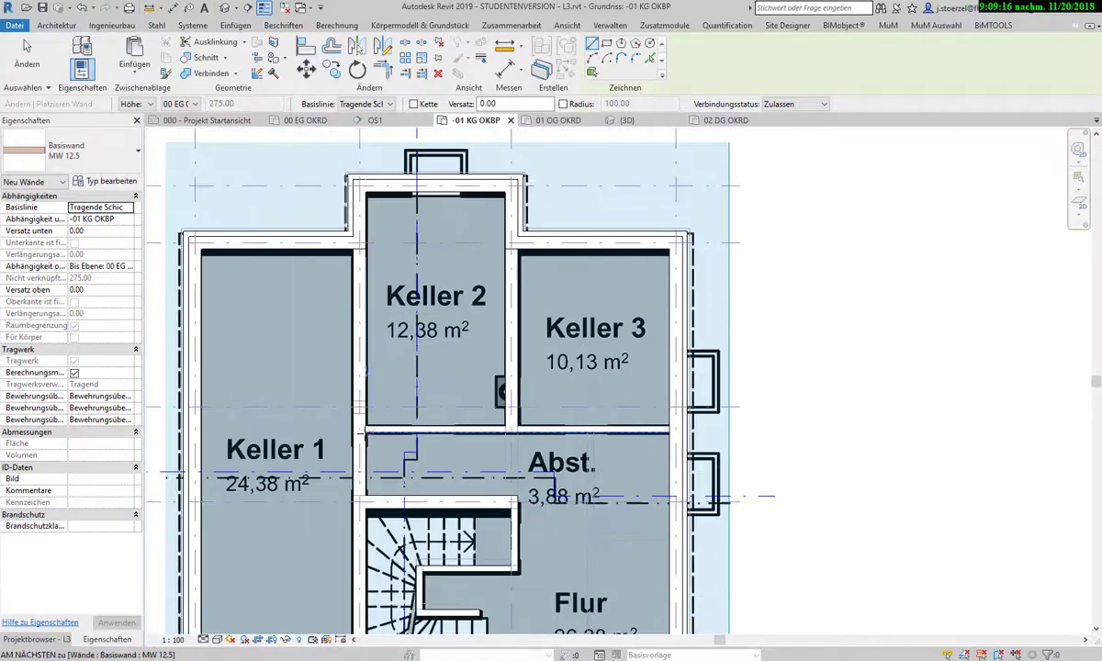
scroll(450, 431, down, 1)
scroll(453, 431, down, 2)
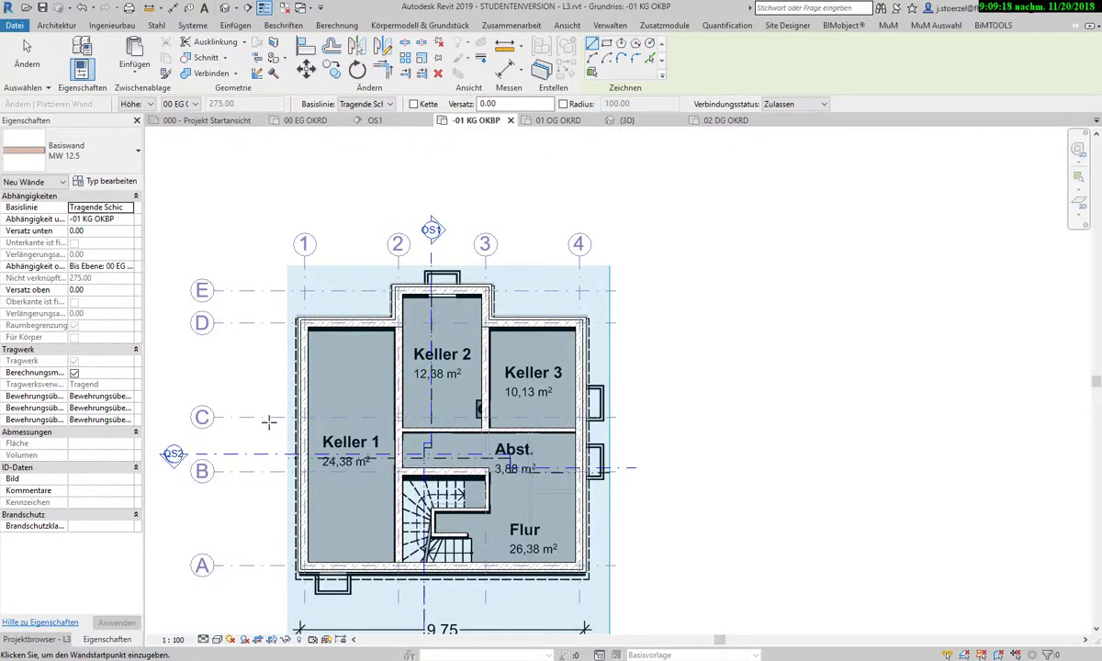
scroll(479, 429, up, 2)
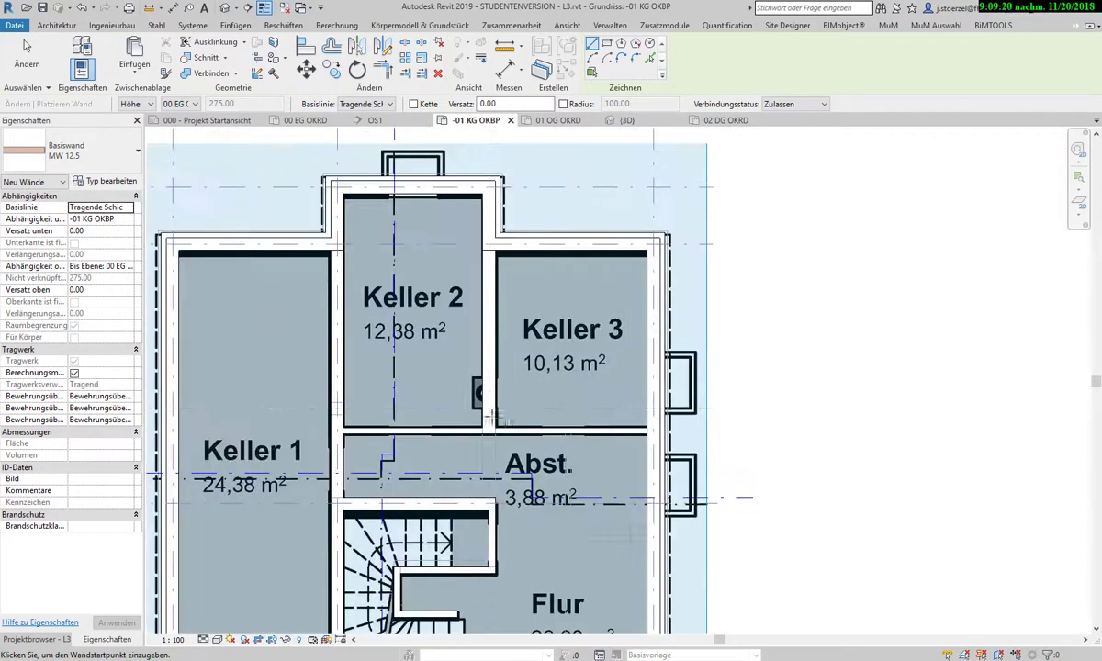
scroll(485, 429, up, 2)
scroll(491, 429, up, 1)
scroll(491, 429, up, 1)
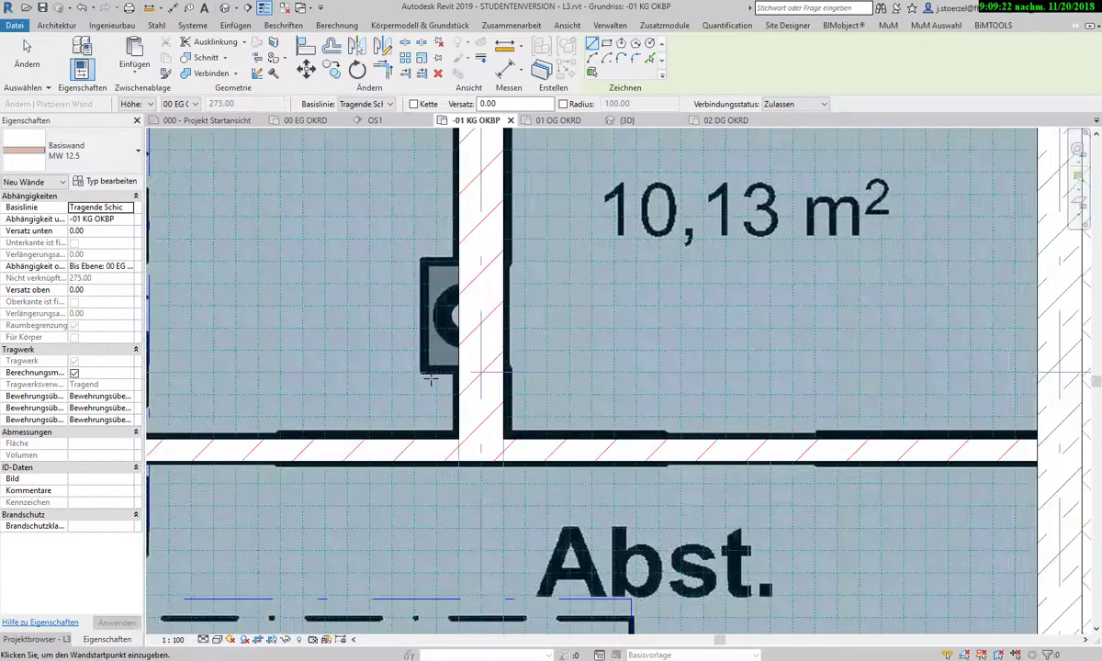
key(Escape)
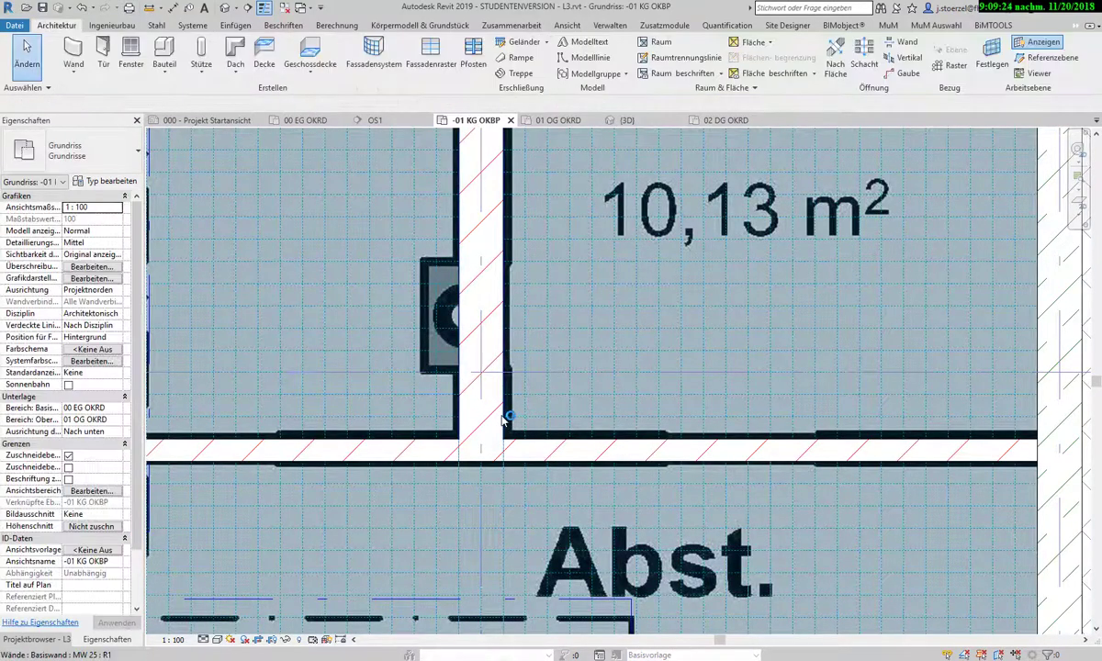
- Extend the Keller 2/Keller 3 MW 25 wall onto the new wall and show the Project Browser
click(503, 419)
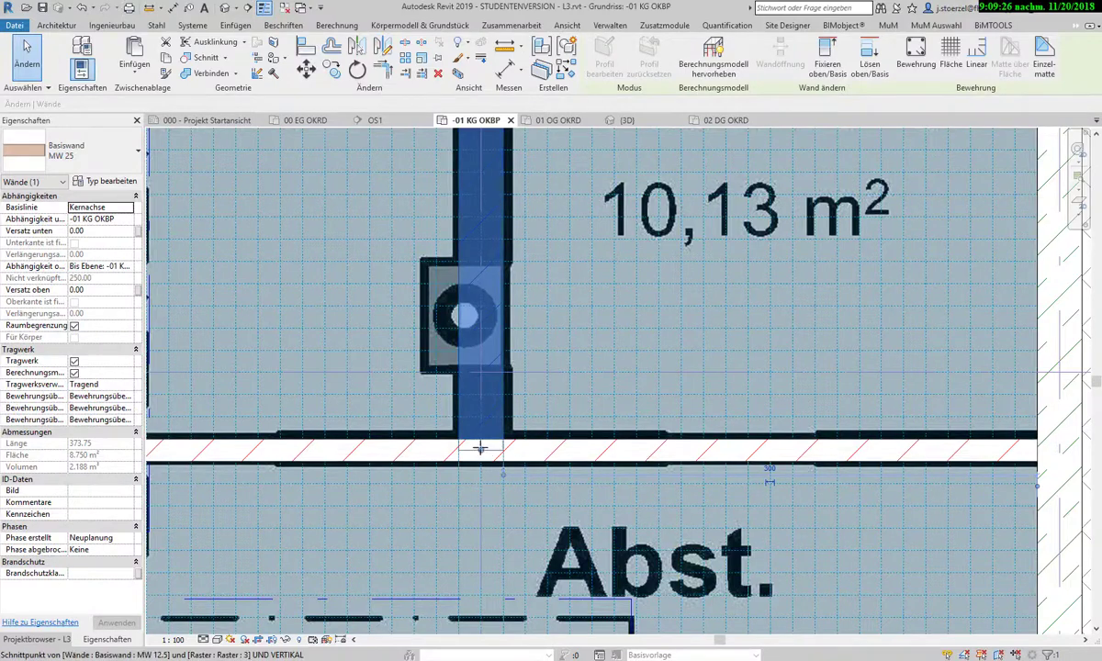
drag(479, 447, 479, 444)
click(554, 409)
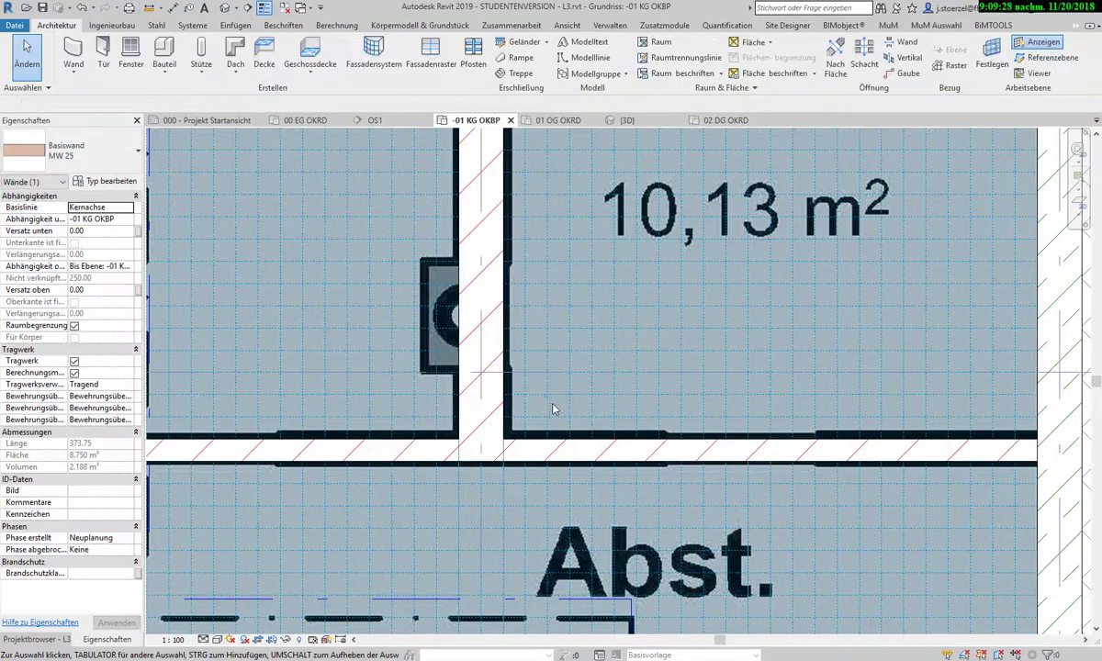
scroll(530, 409, down, 6)
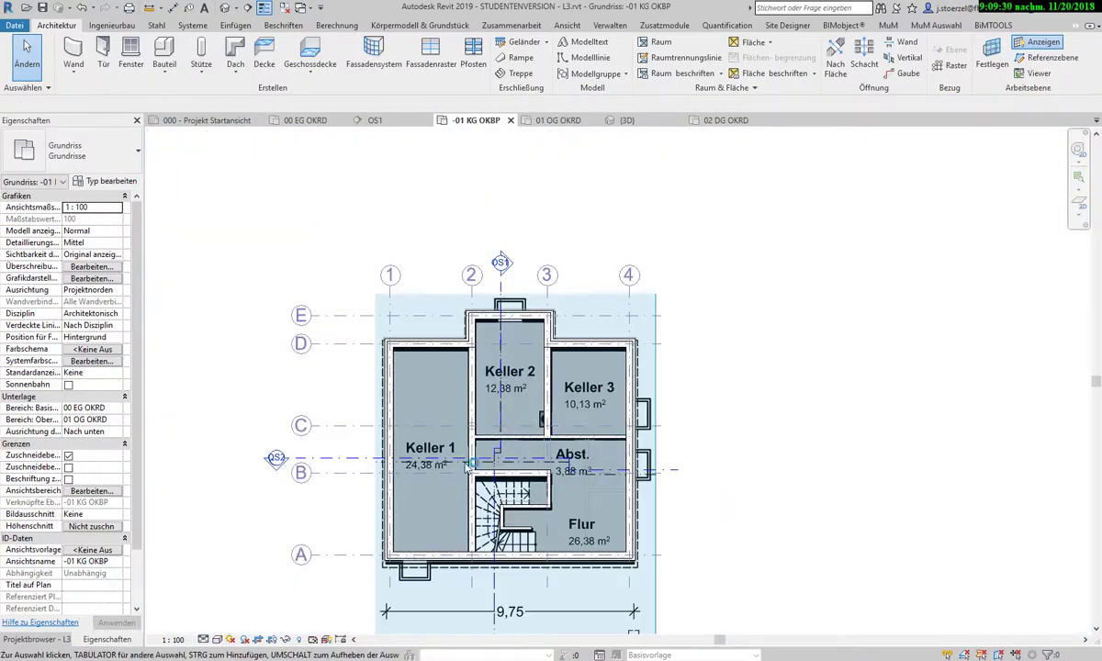
click(51, 642)
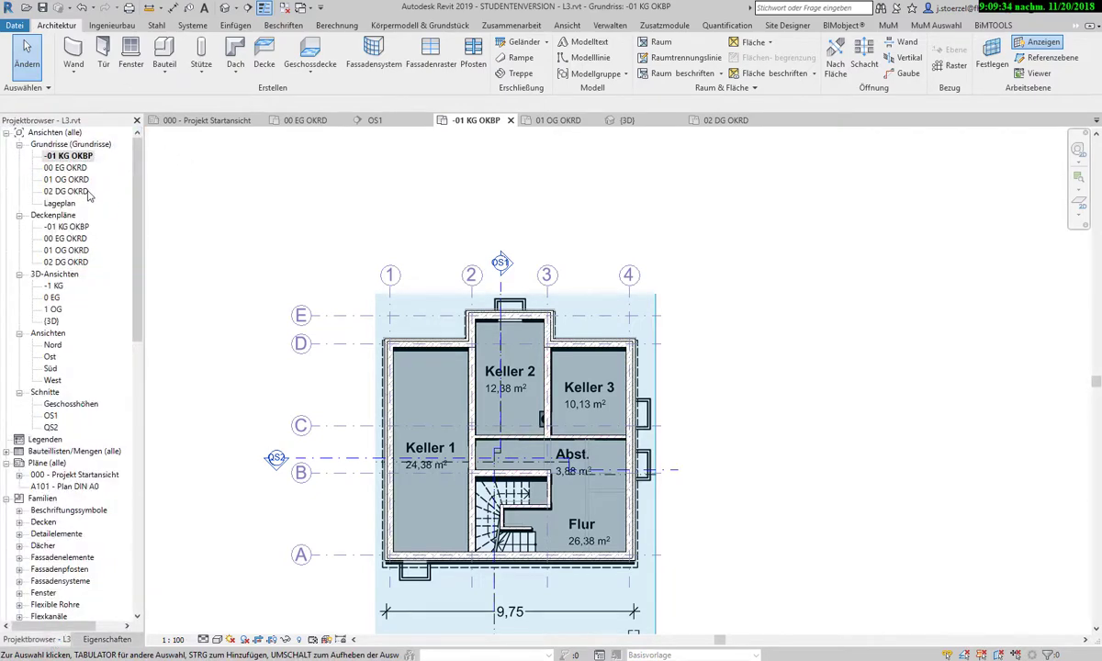
- Open the 01 OG OKRD floor plan with its work-plane grid shown
double_click(83, 181)
scroll(455, 349, up, 1)
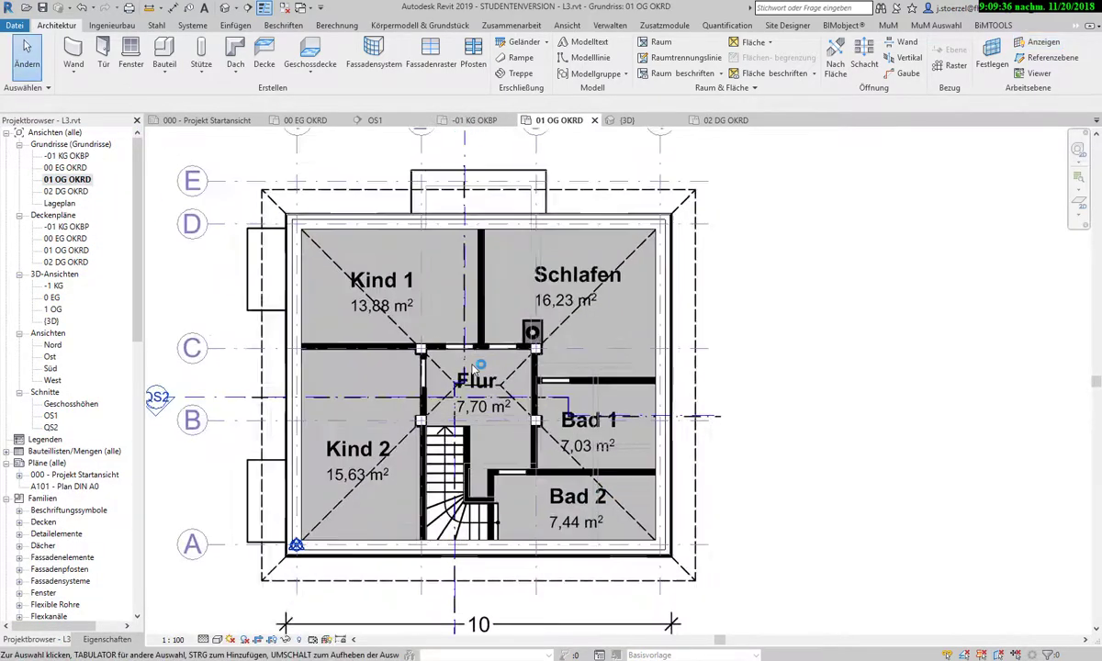
scroll(372, 358, up, 3)
scroll(361, 358, up, 1)
scroll(375, 370, down, 3)
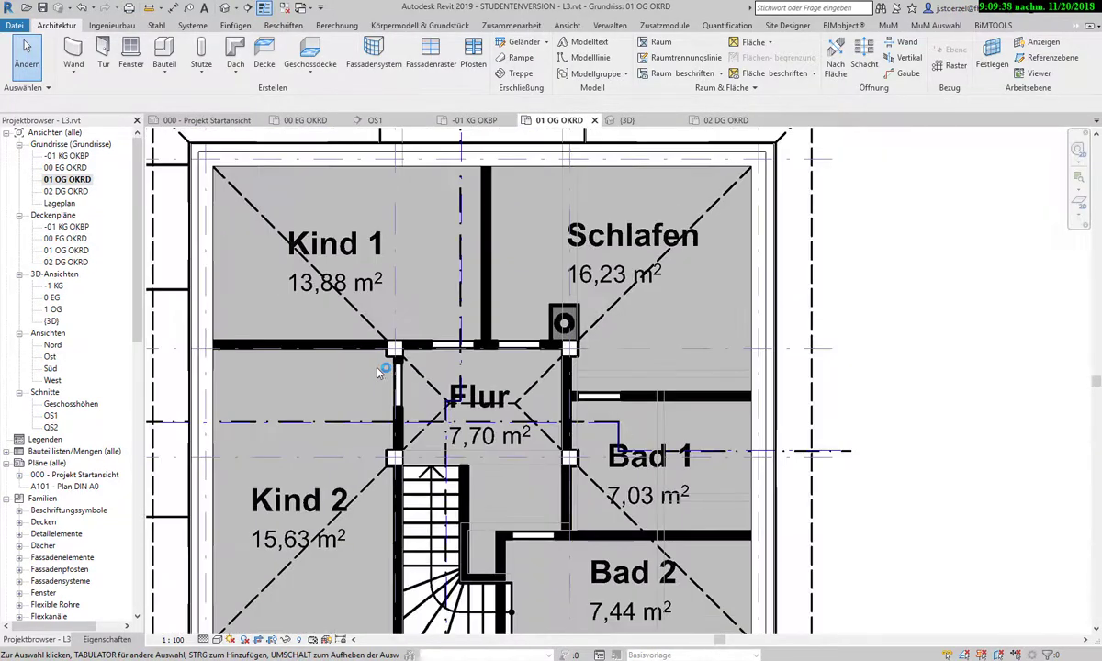
scroll(376, 370, down, 2)
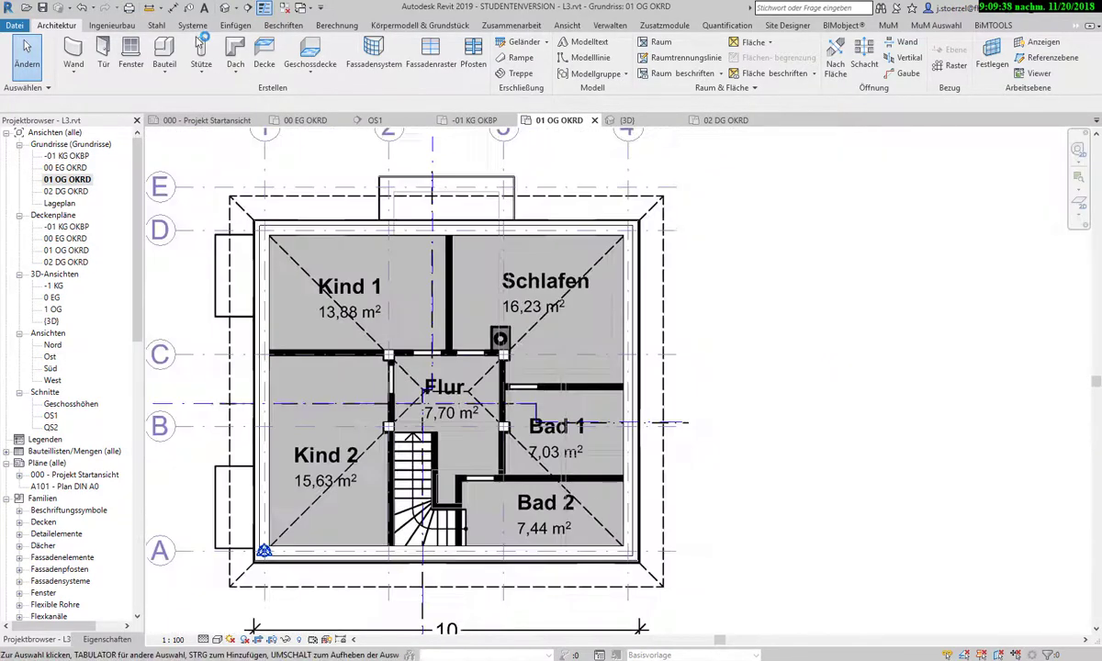
click(1035, 48)
scroll(317, 320, up, 1)
scroll(305, 341, up, 2)
scroll(308, 356, up, 1)
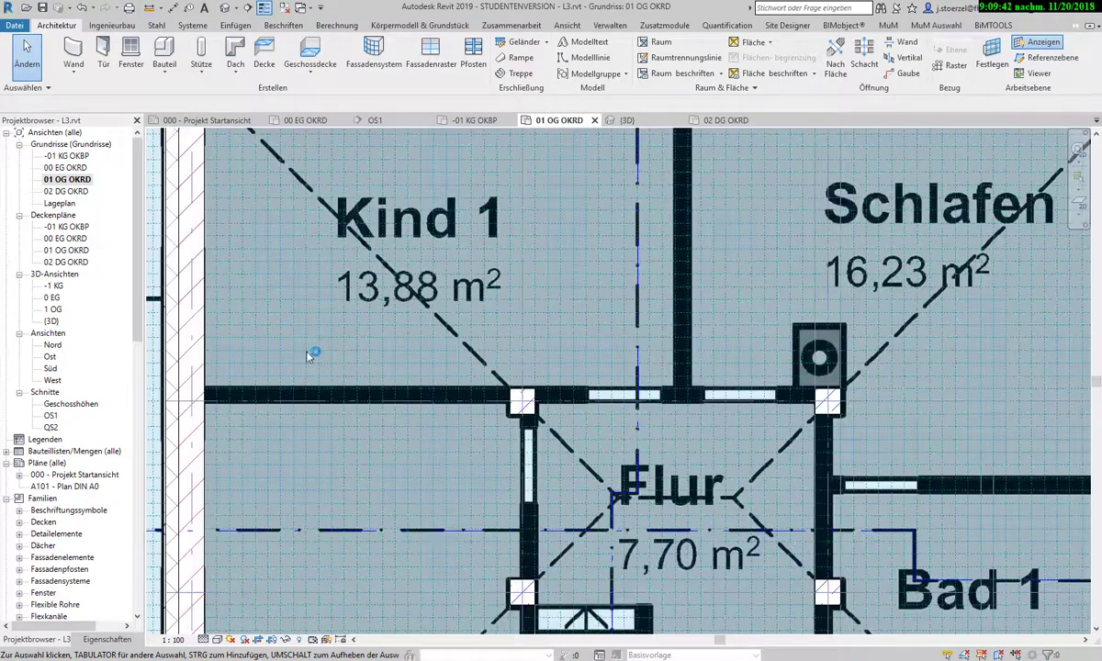
middle_drag(309, 356, 452, 340)
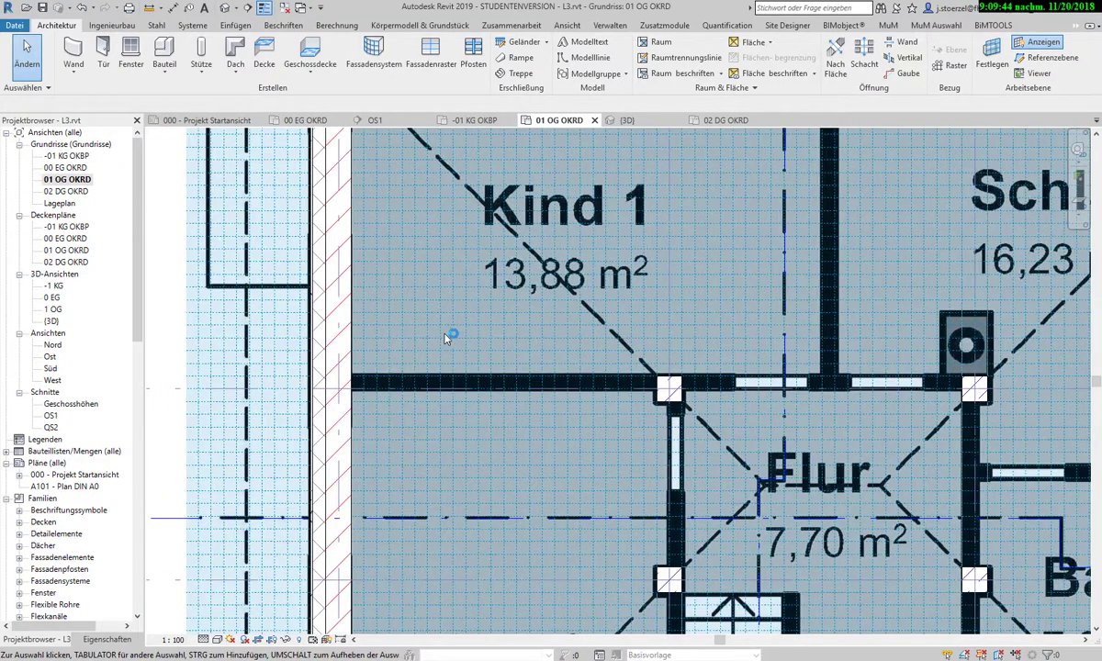
- Start a non-load-bearing wall and bring up its wall type list in Properties
click(74, 72)
click(105, 96)
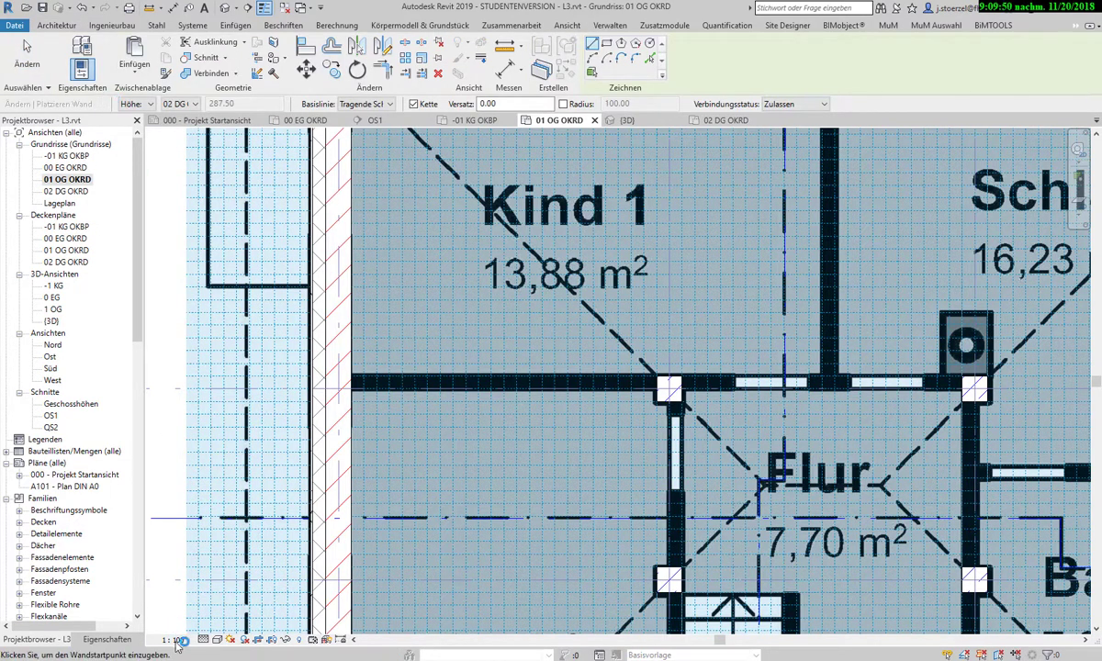
click(108, 639)
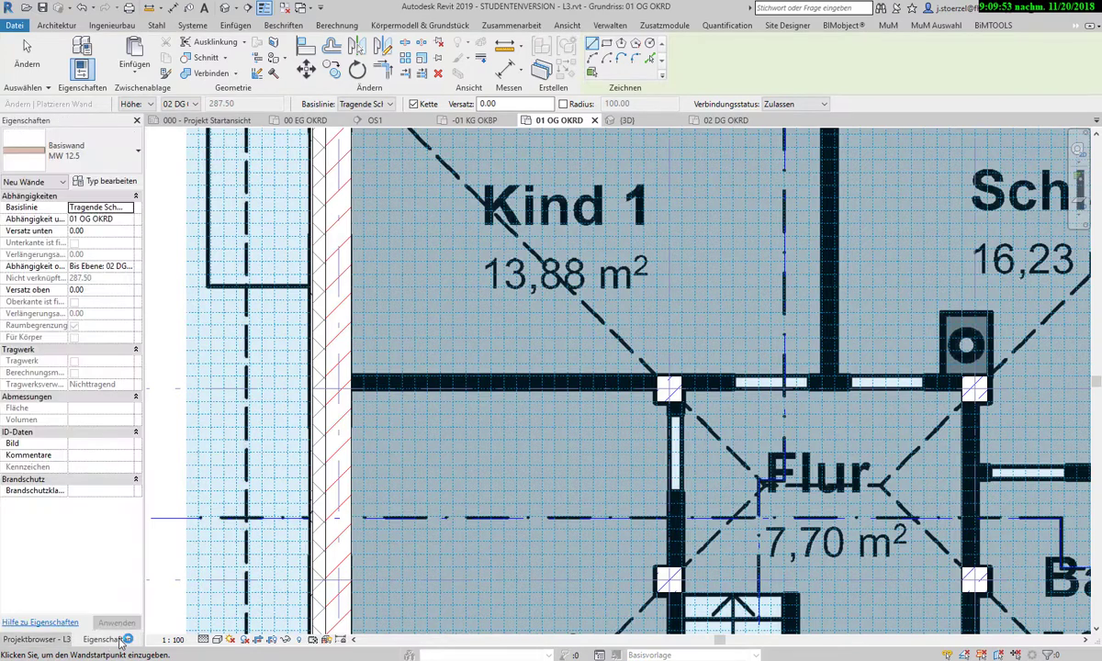
click(78, 156)
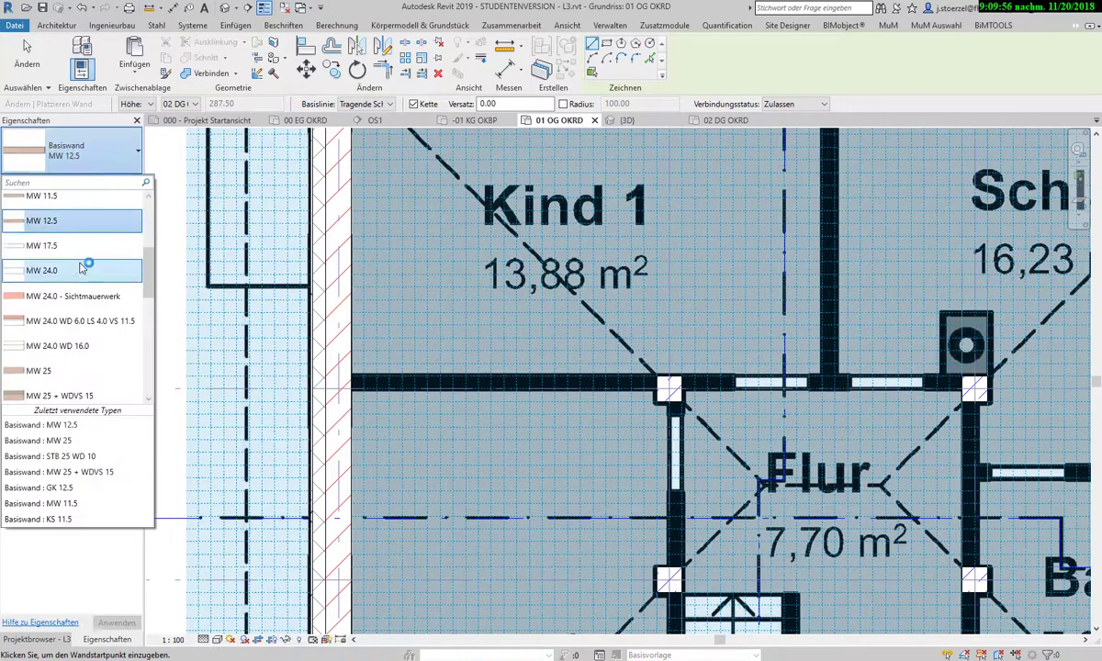
scroll(83, 268, up, 2)
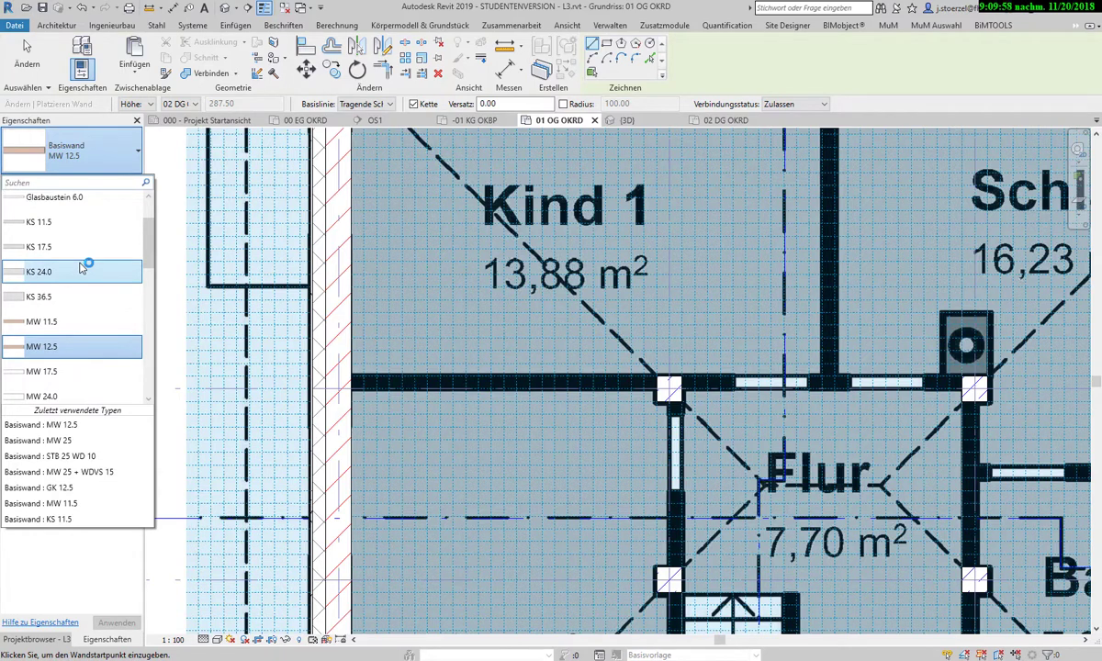
scroll(83, 266, up, 2)
- Use GK 12.5 walls up to 02 OG, located on the non-bearing layer's exterior face
click(83, 244)
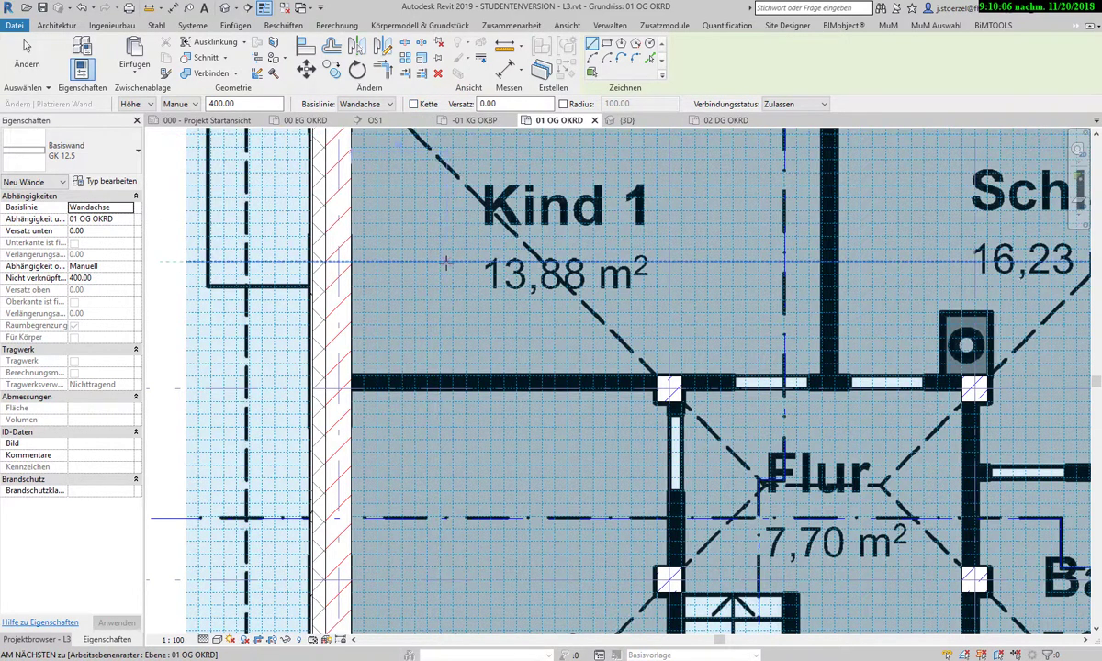
click(189, 105)
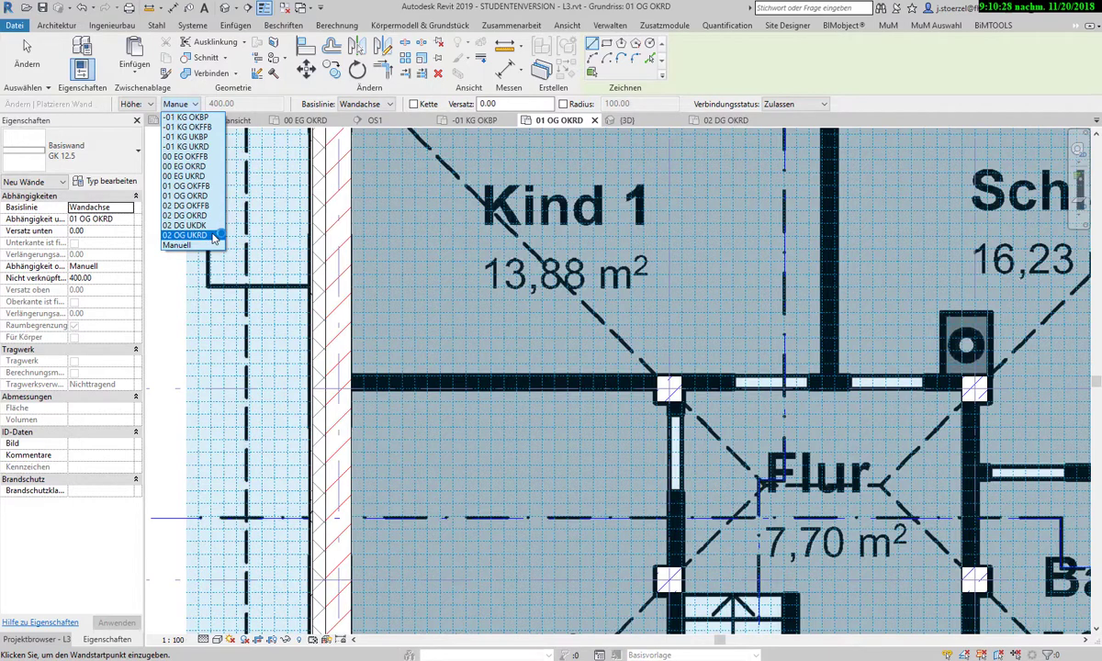
click(212, 237)
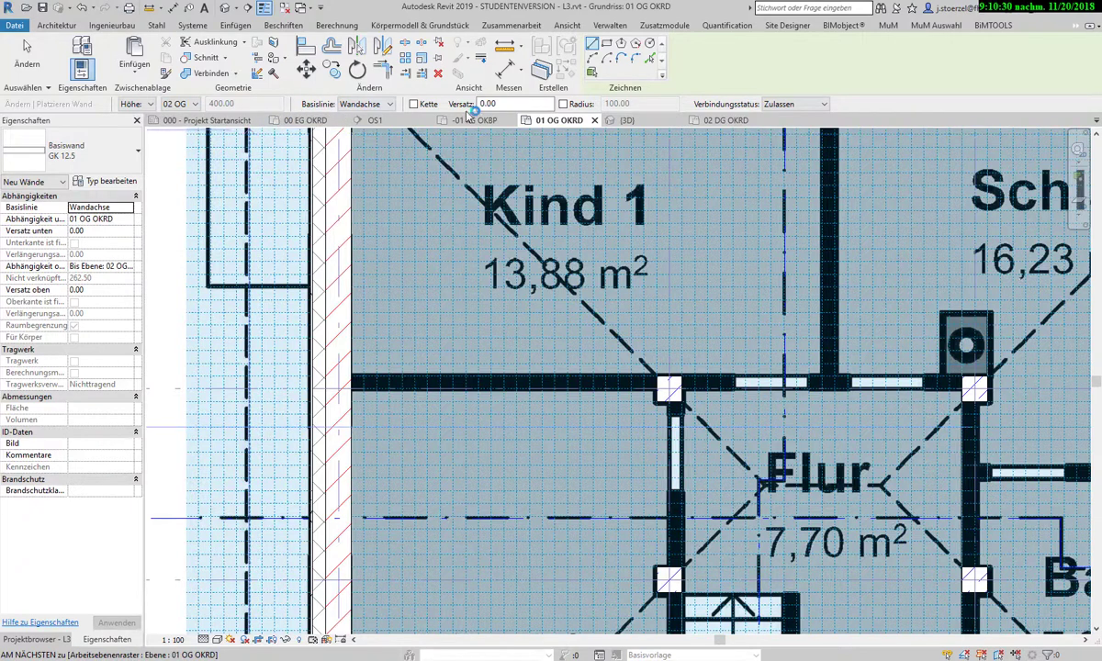
click(390, 106)
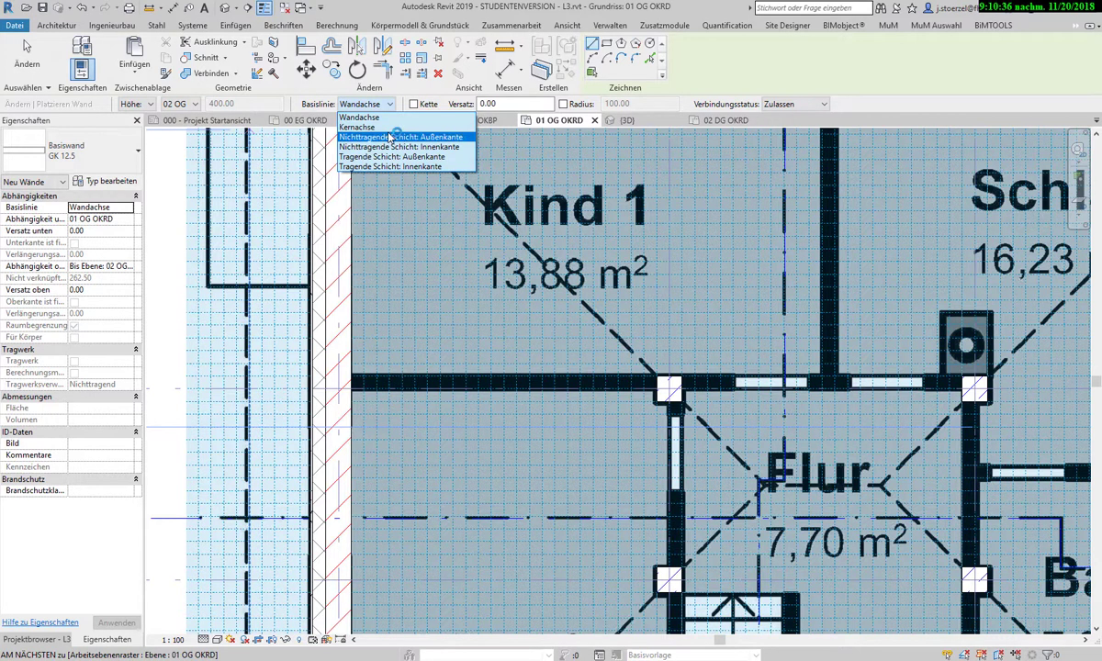
click(402, 138)
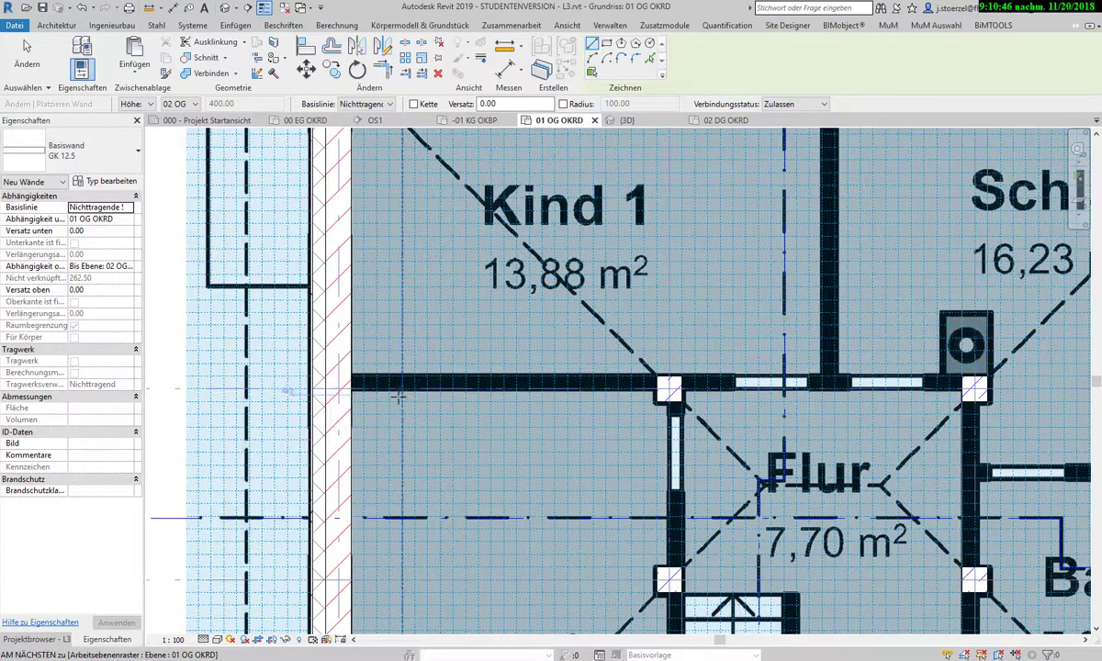
- Draw the GK 12.5 wall between Kind 1 and the Flur up to the right column
scroll(394, 400, up, 3)
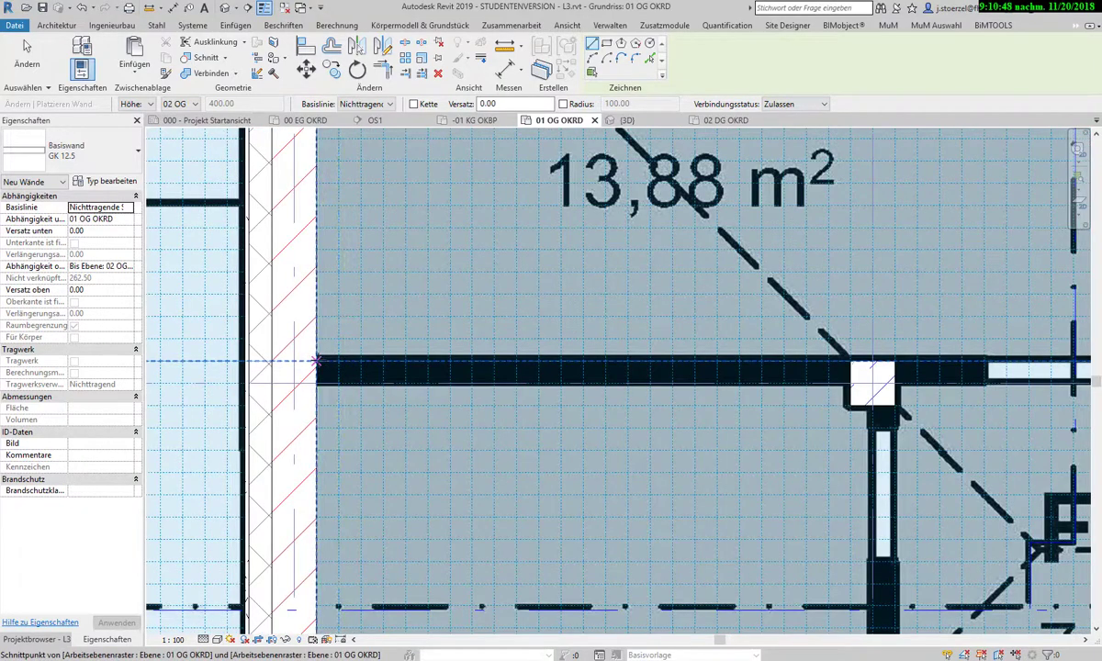
click(317, 360)
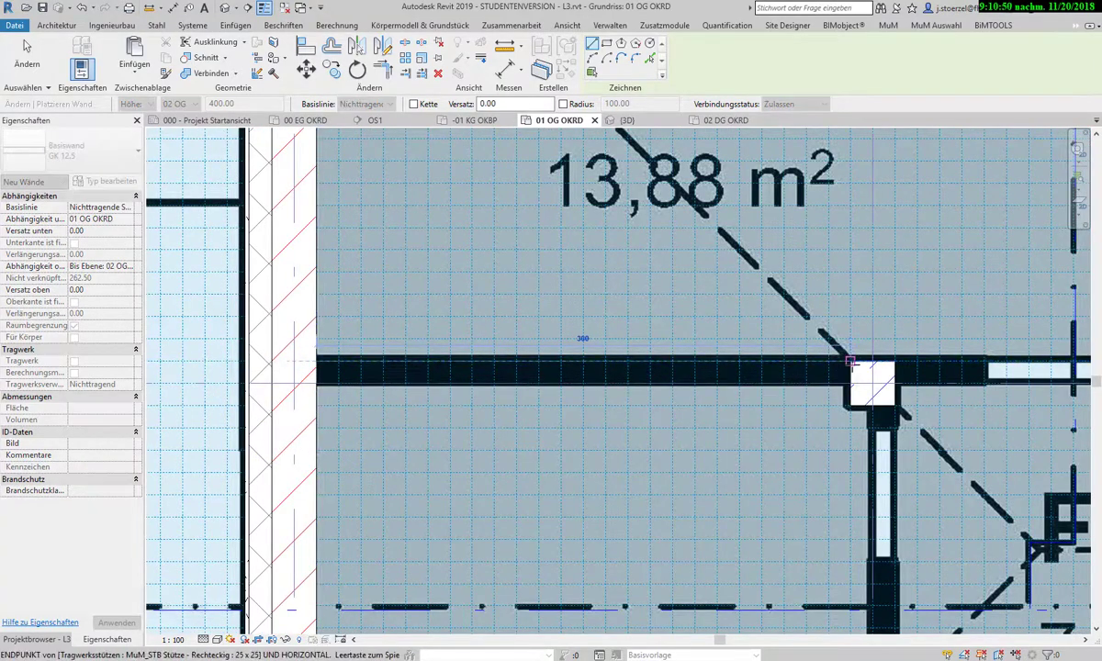
click(851, 361)
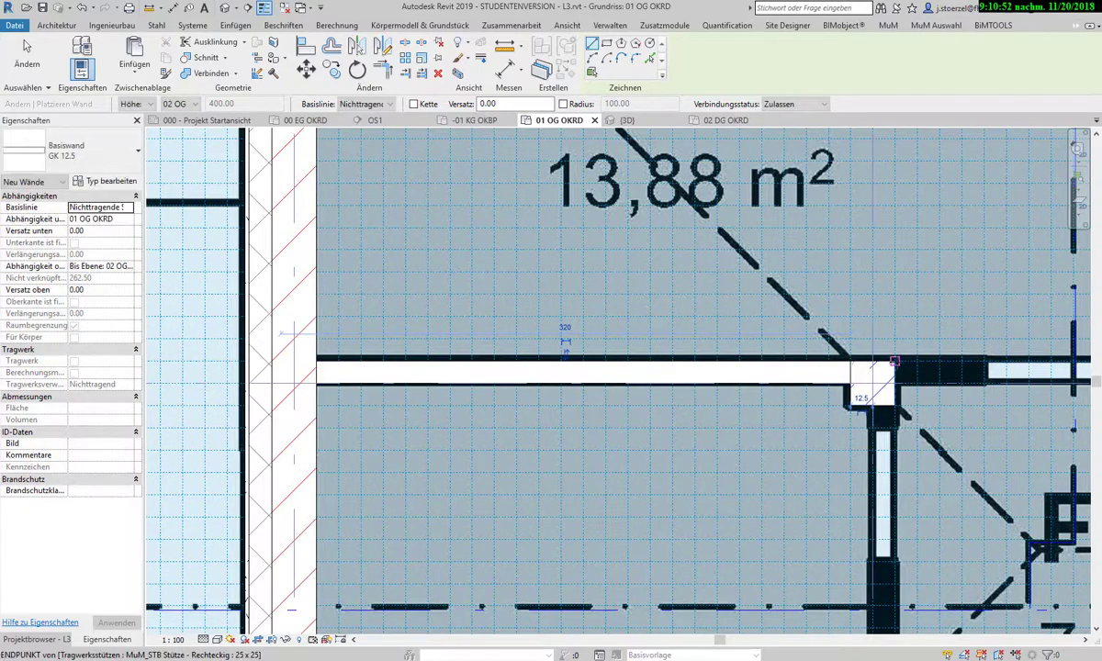
middle_drag(878, 365, 457, 354)
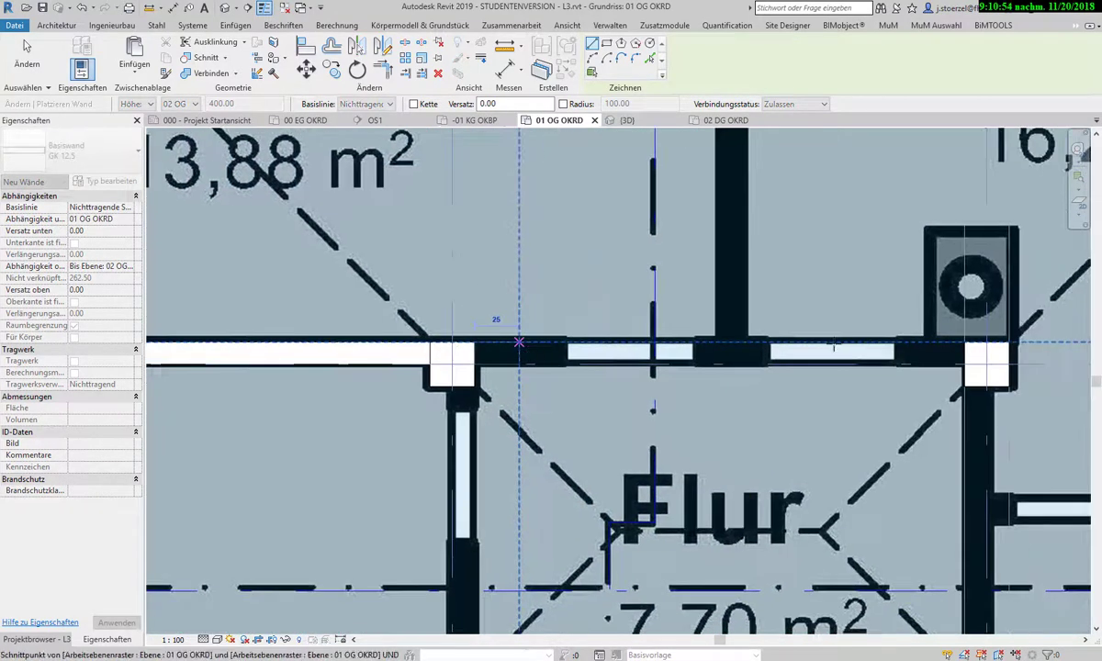
click(963, 342)
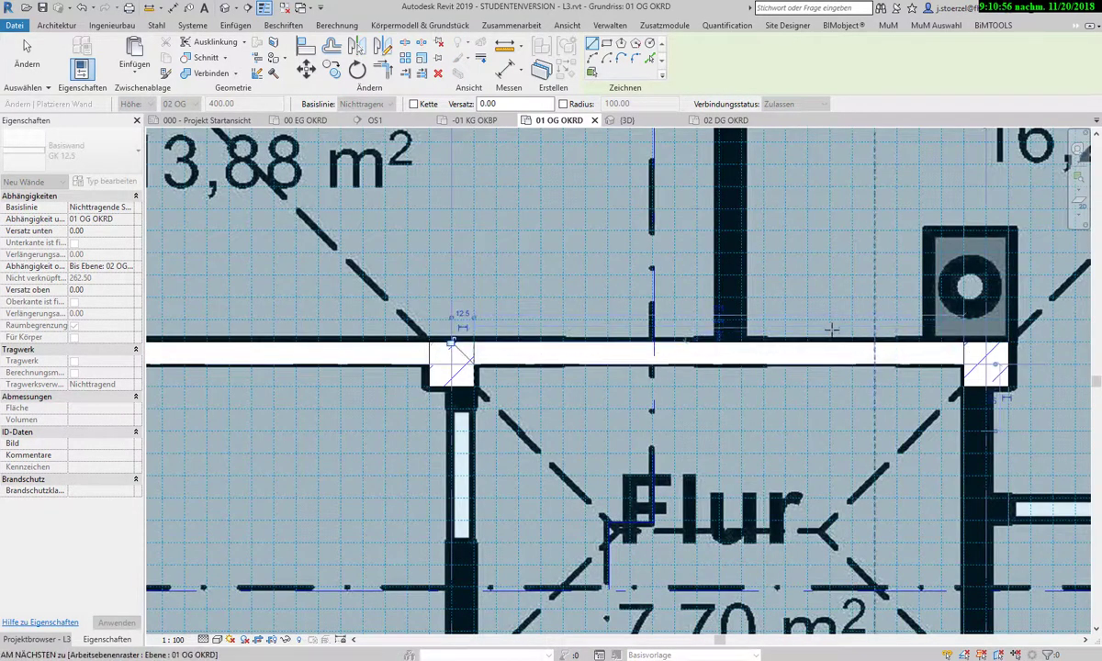
scroll(790, 333, down, 2)
scroll(790, 333, down, 2)
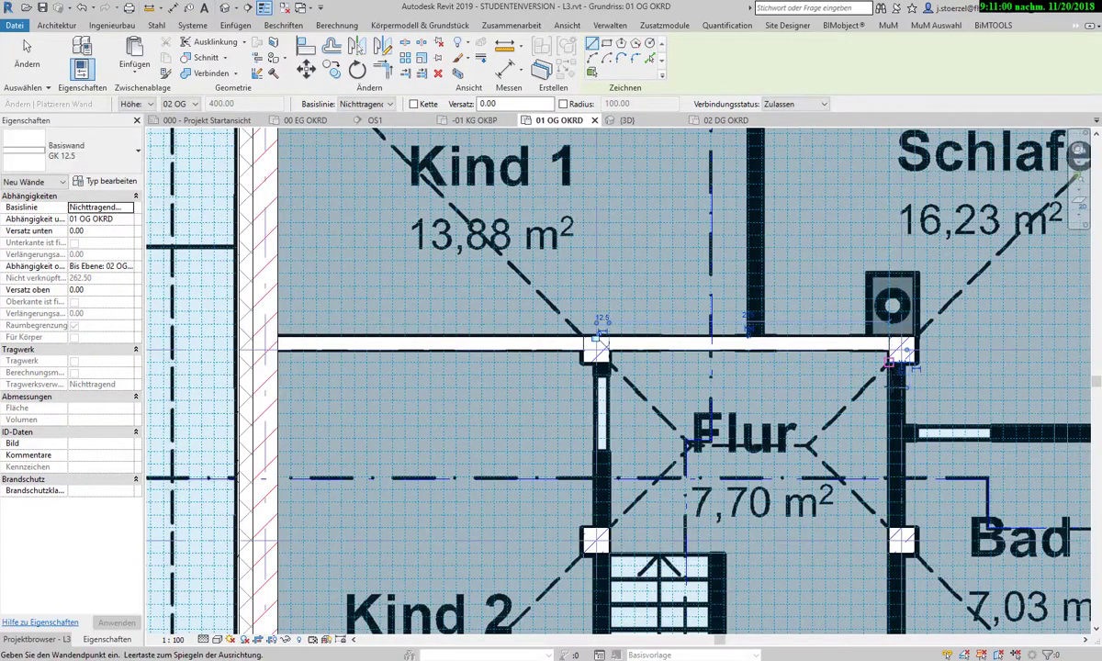
- Draw the GK 12.5 wall separating the Flur from Bad 1
click(889, 361)
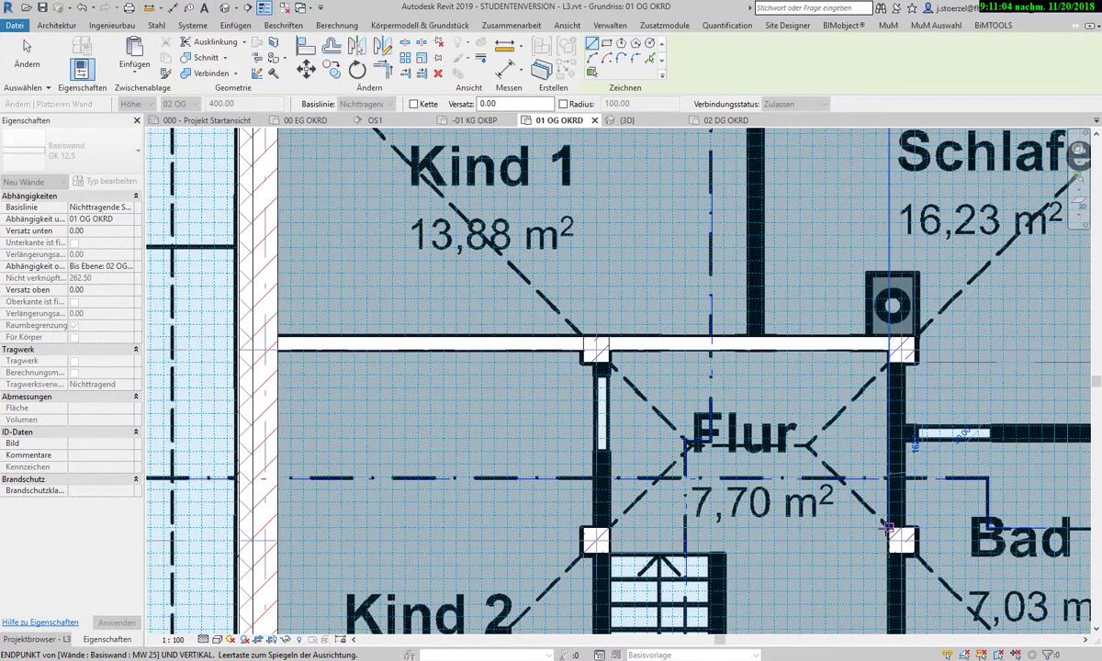
scroll(853, 514, down, 2)
scroll(831, 504, down, 1)
mouse_move(831, 504)
middle_down()
mouse_move(752, 449)
mouse_move(661, 413)
middle_up()
scroll(657, 404, up, 2)
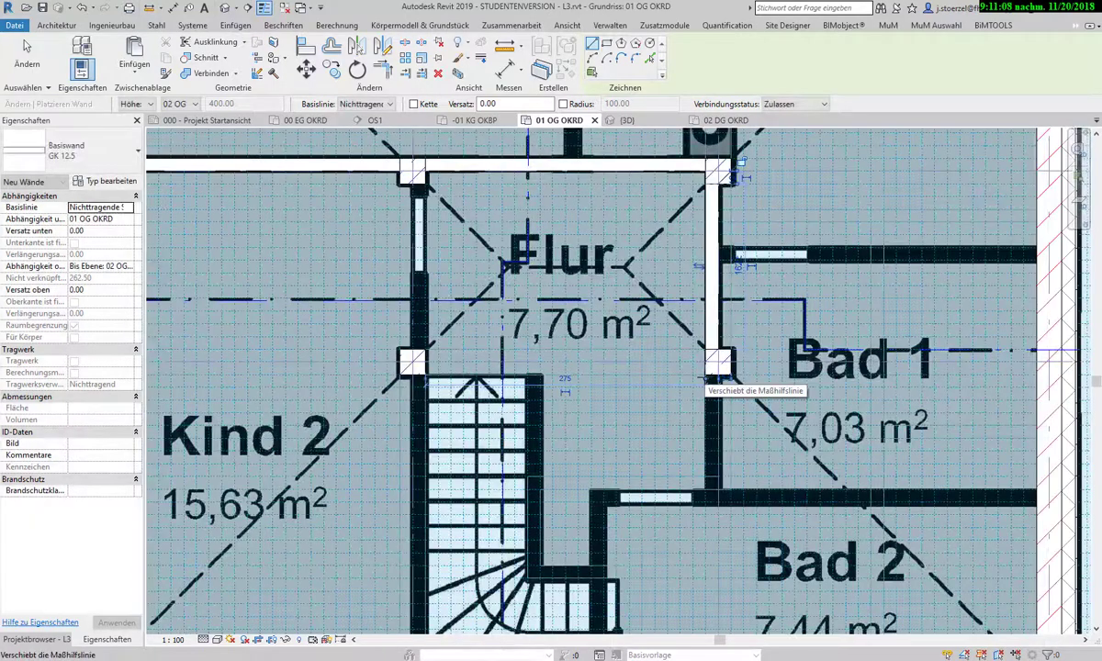
scroll(705, 376, up, 1)
scroll(703, 374, up, 1)
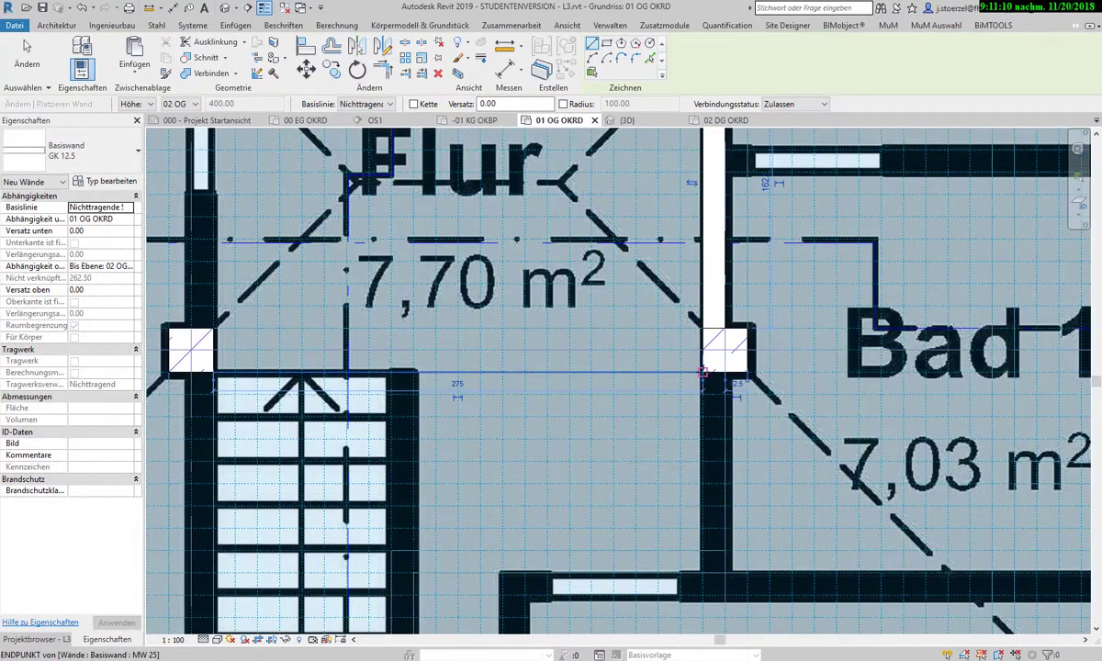
click(703, 374)
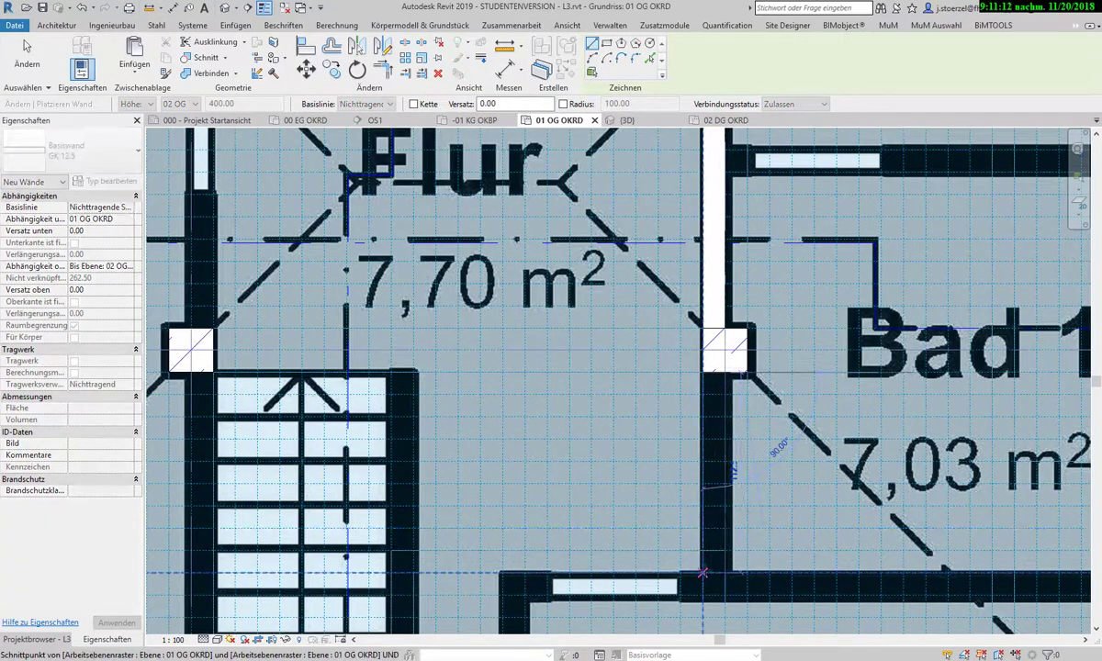
click(703, 574)
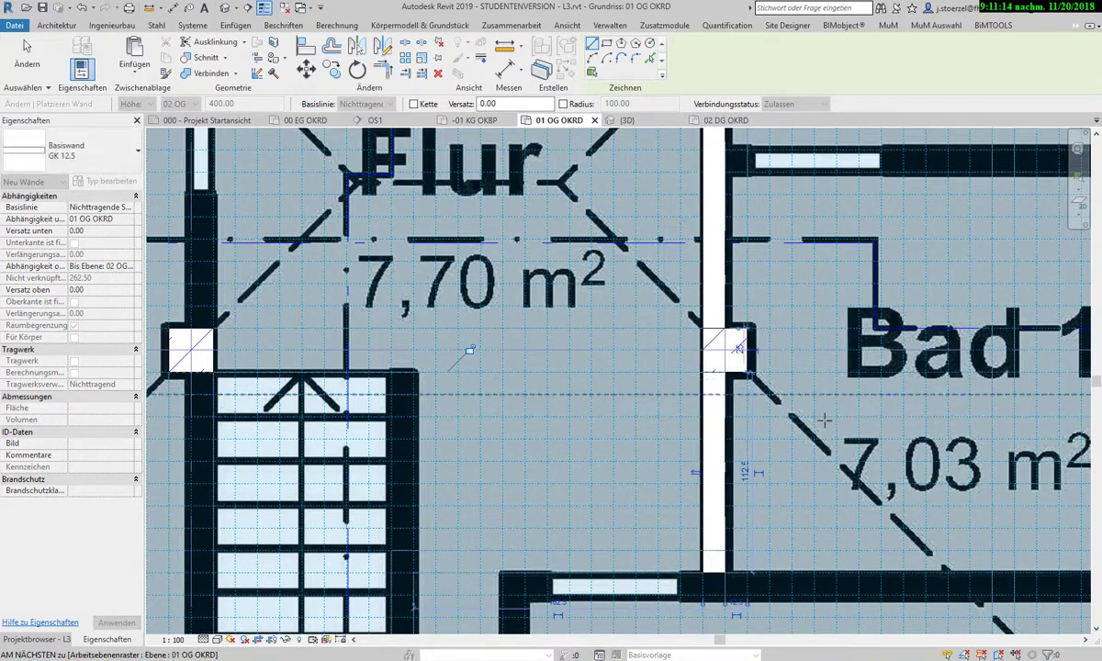
- Add the GK 12.5 wall along the top of Bad 2 near the stair
scroll(662, 414, down, 1)
scroll(734, 420, down, 2)
scroll(808, 427, down, 1)
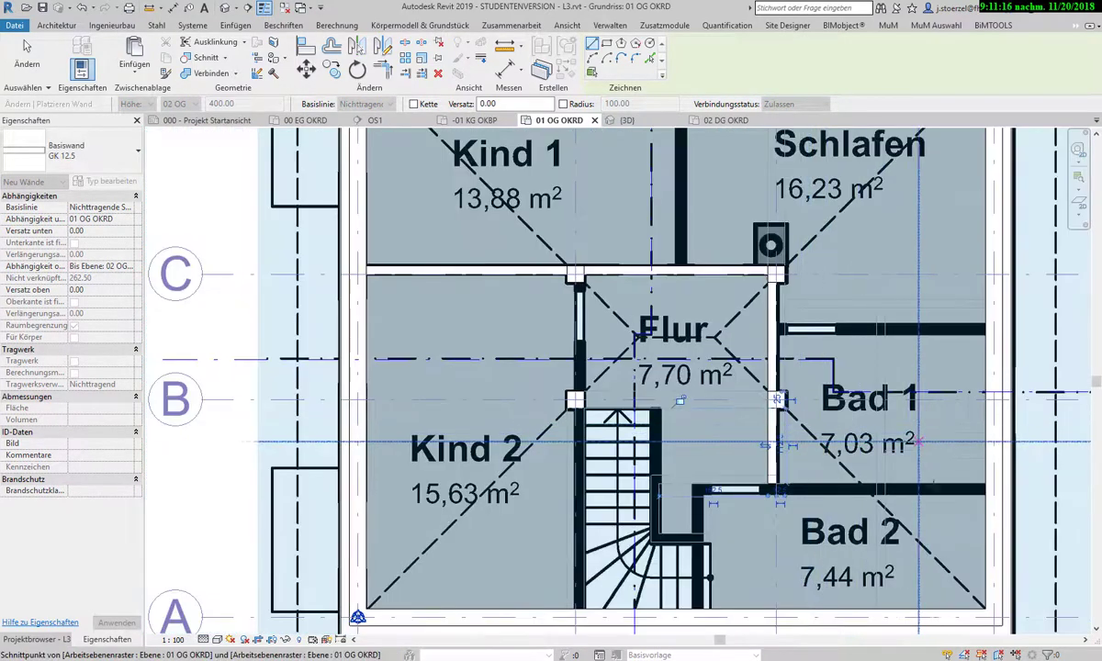
scroll(937, 505, up, 2)
scroll(1001, 469, up, 1)
key(Escape)
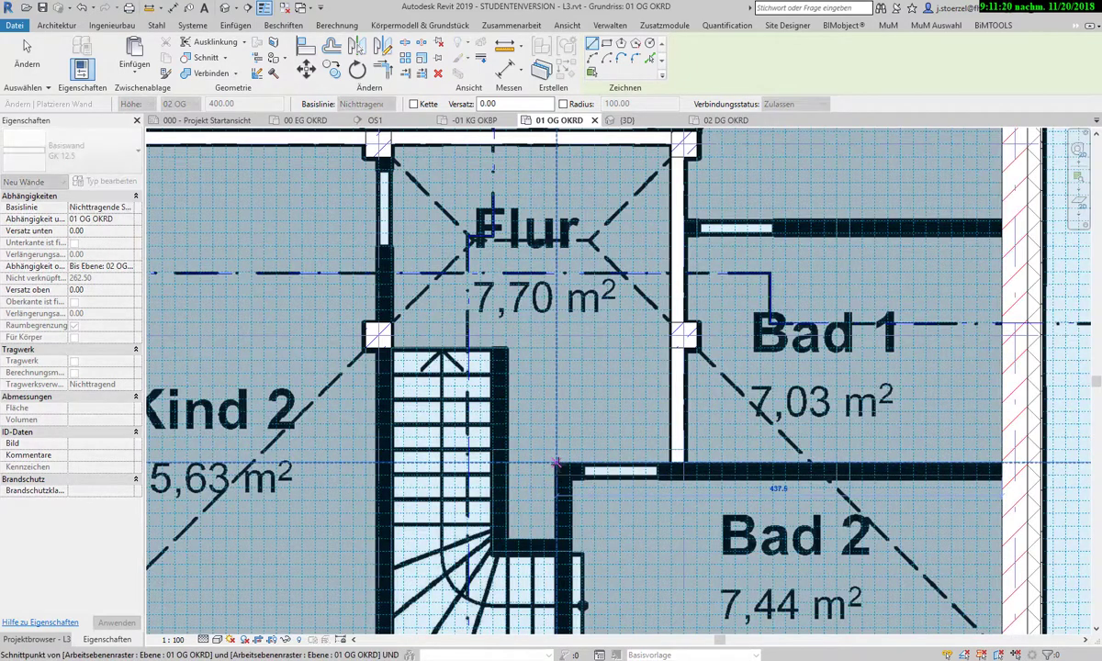
click(510, 459)
scroll(607, 546, down, 2)
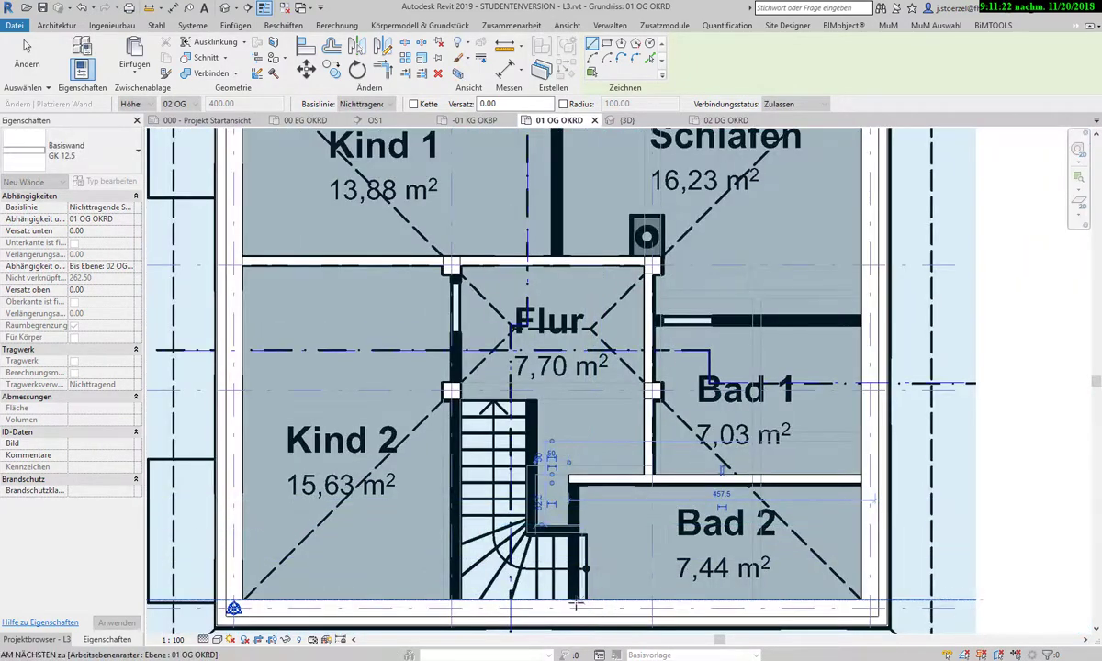
key(Escape)
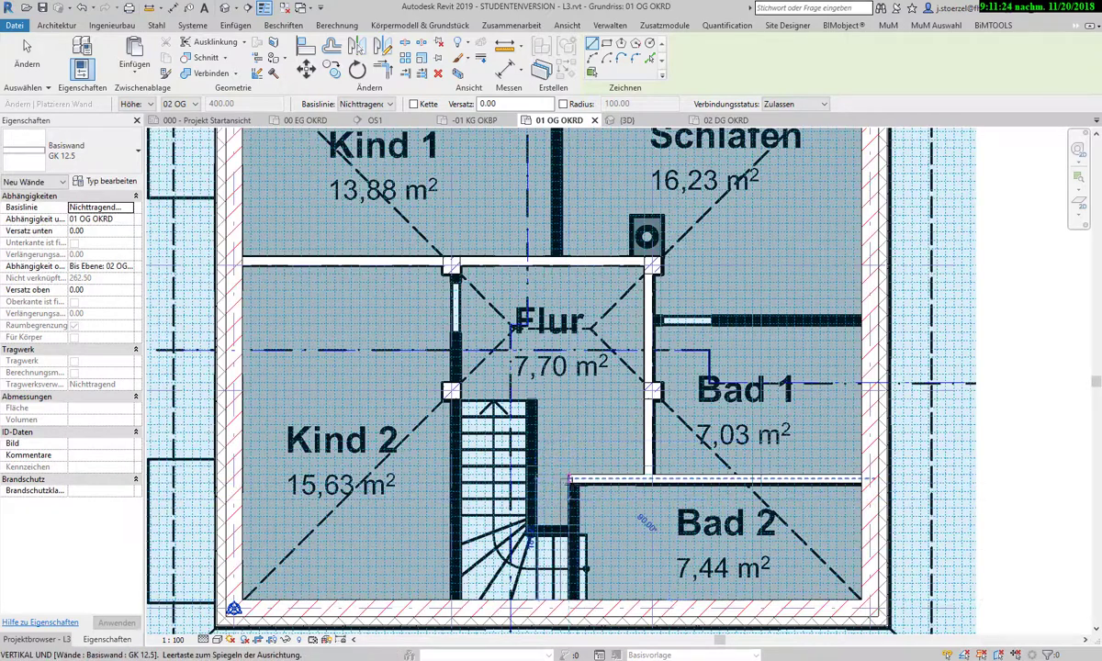
- Draw the GK 12.5 wall between Kind 2 and the Flur, discarding stray wall starts
click(569, 481)
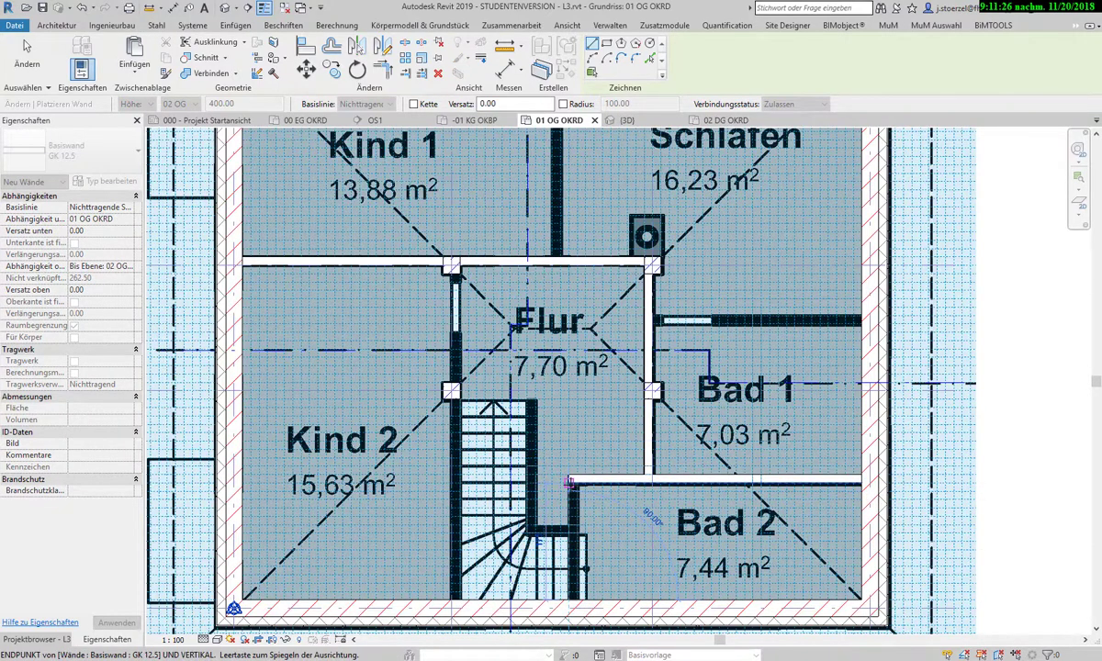
key(Escape)
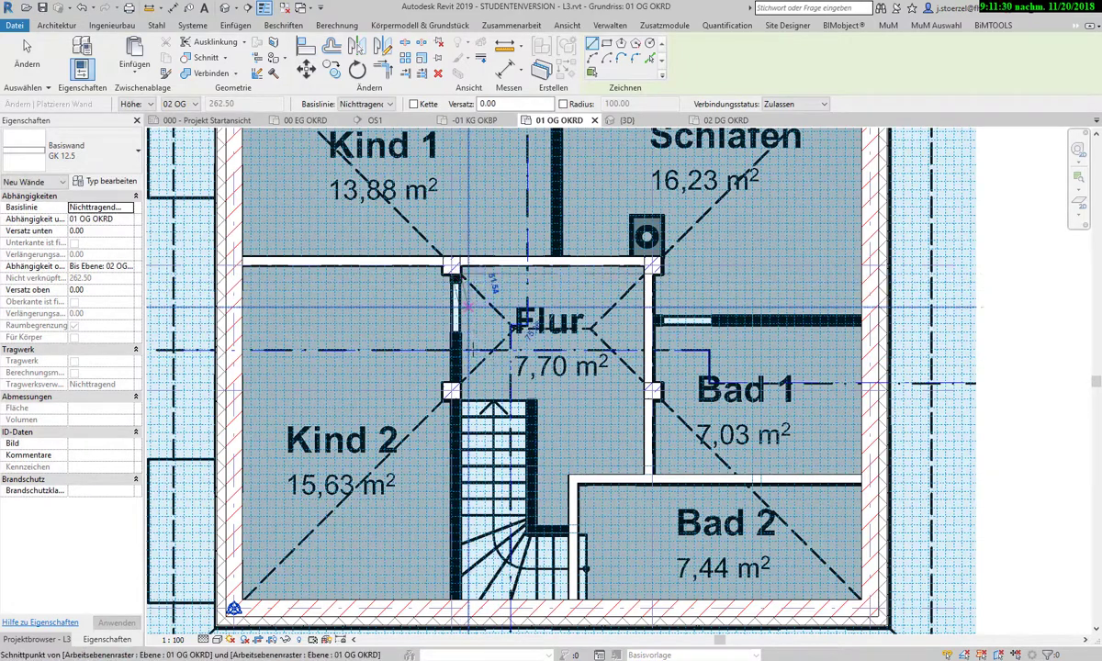
click(469, 308)
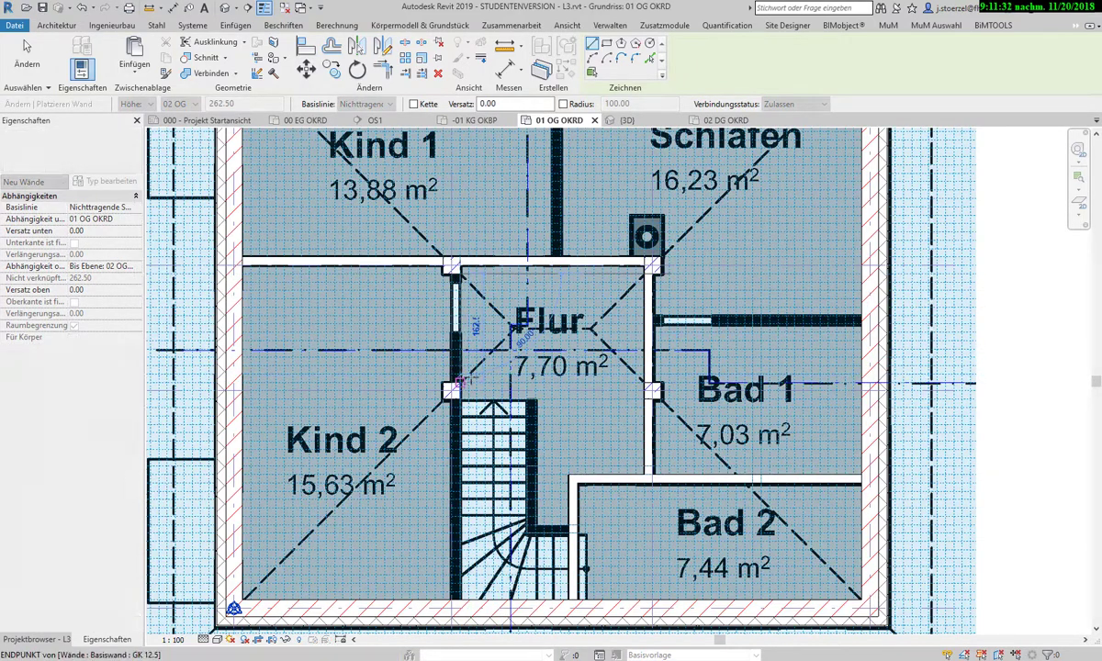
click(459, 382)
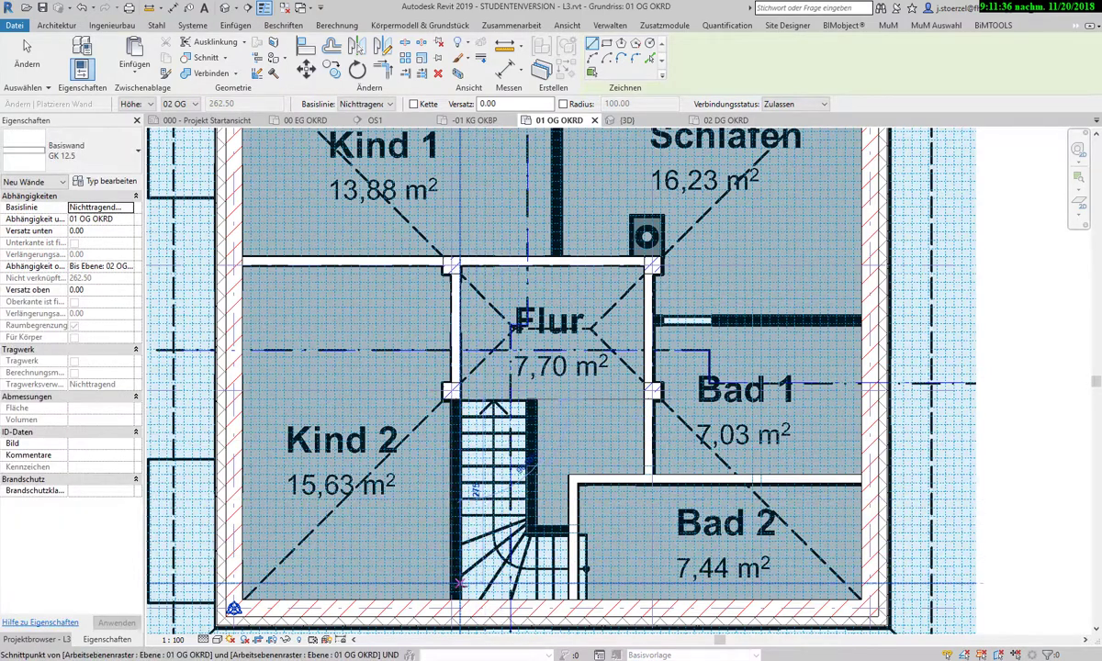
click(459, 592)
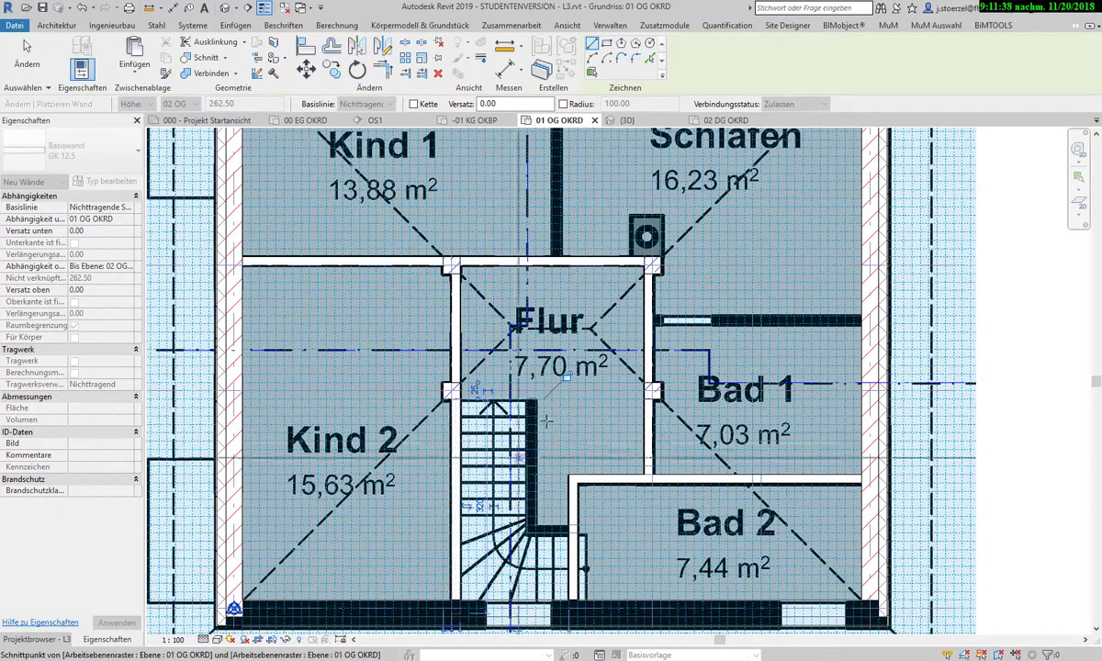
key(Escape)
key(Escape)
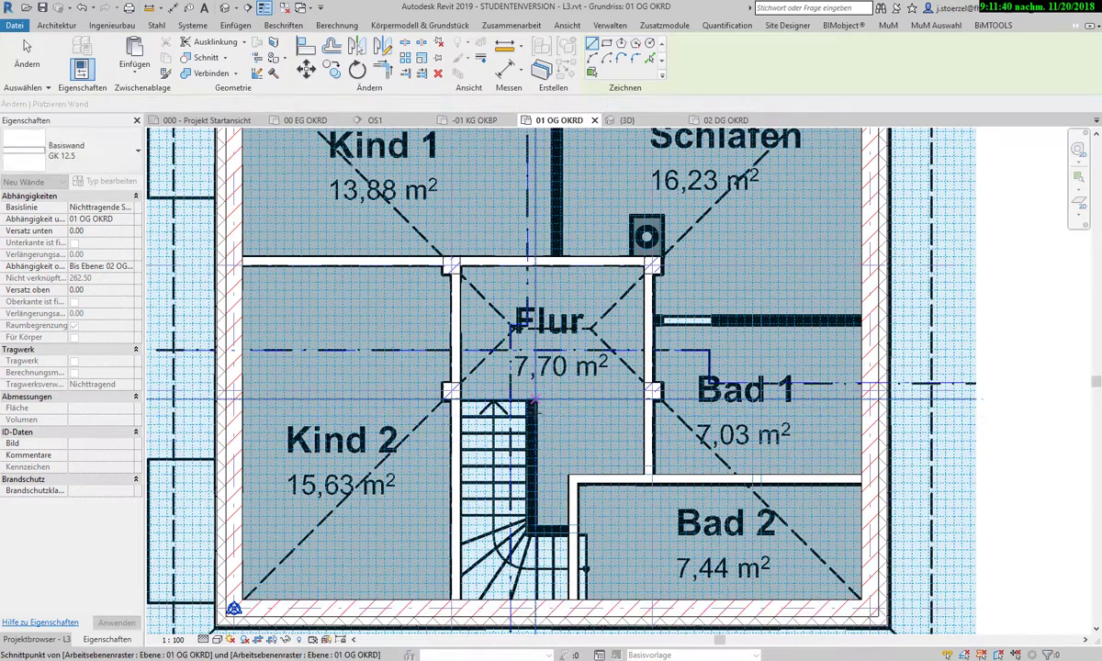
key(w)
key(a)
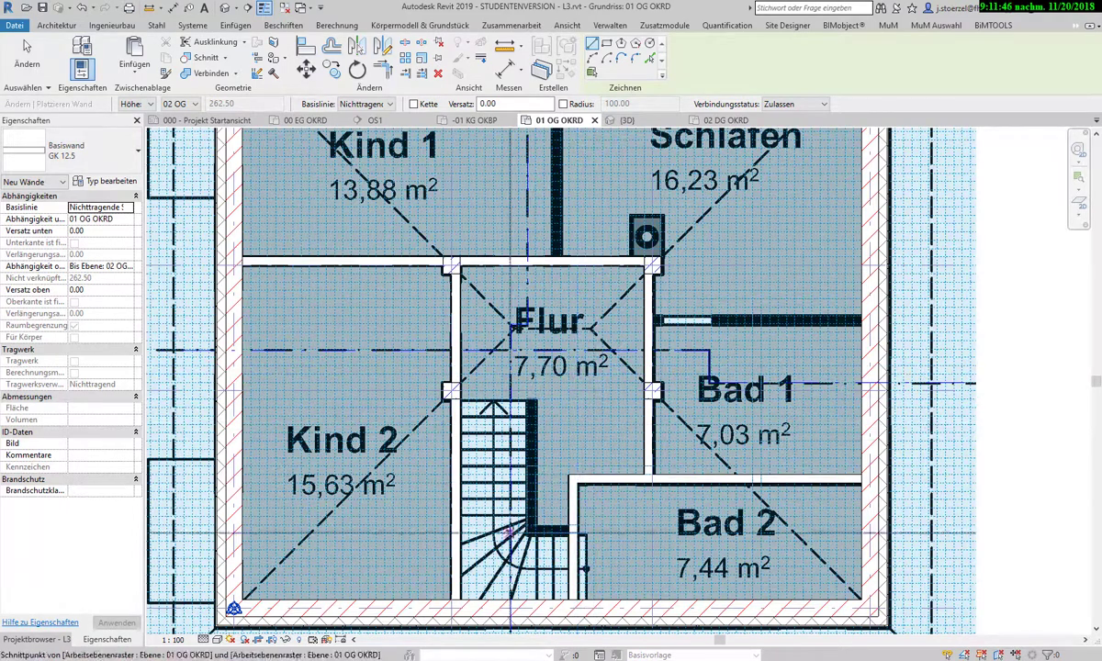
scroll(556, 530, up, 2)
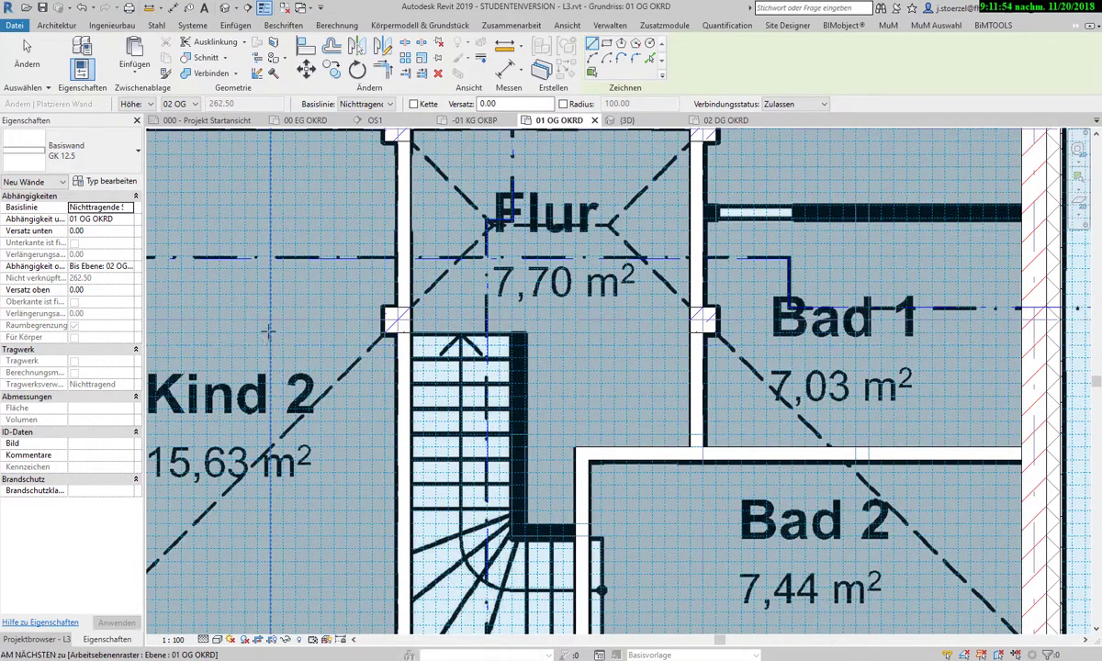
- Restart the wall tool and pick Basiswand MW 12.5 from the wall type list
key(Escape)
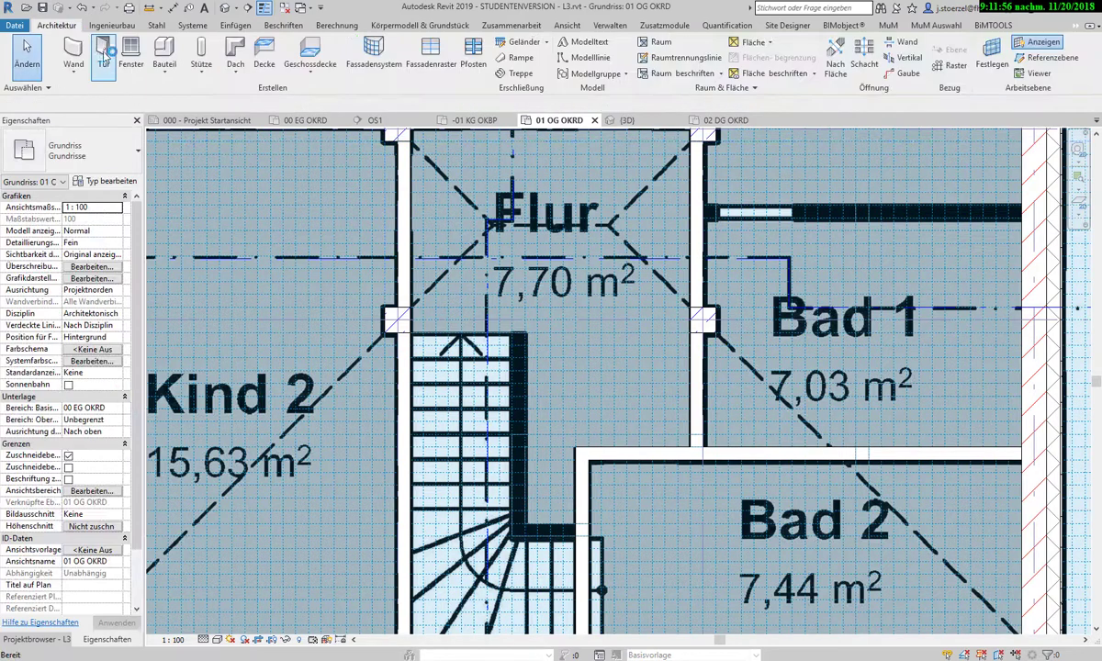
click(73, 66)
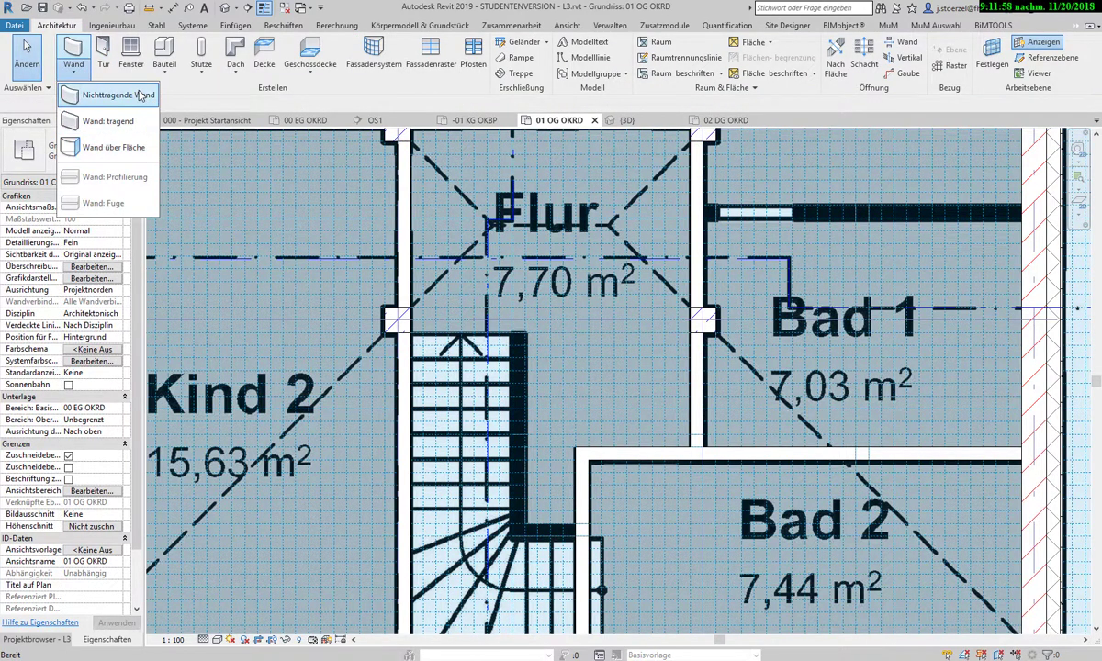
click(140, 95)
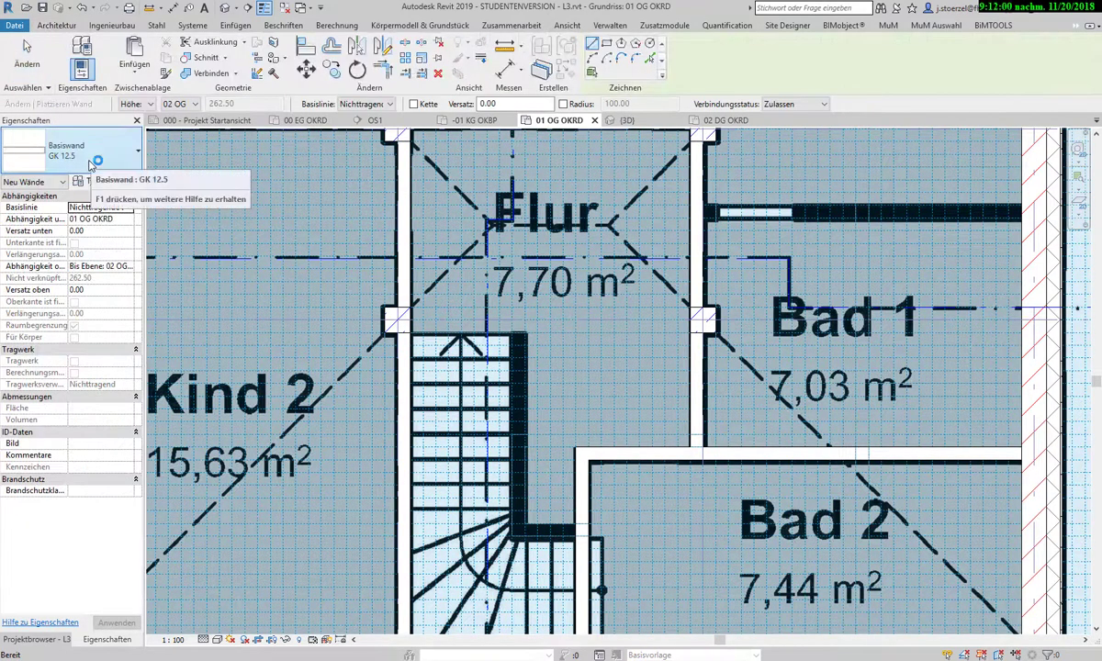
click(90, 165)
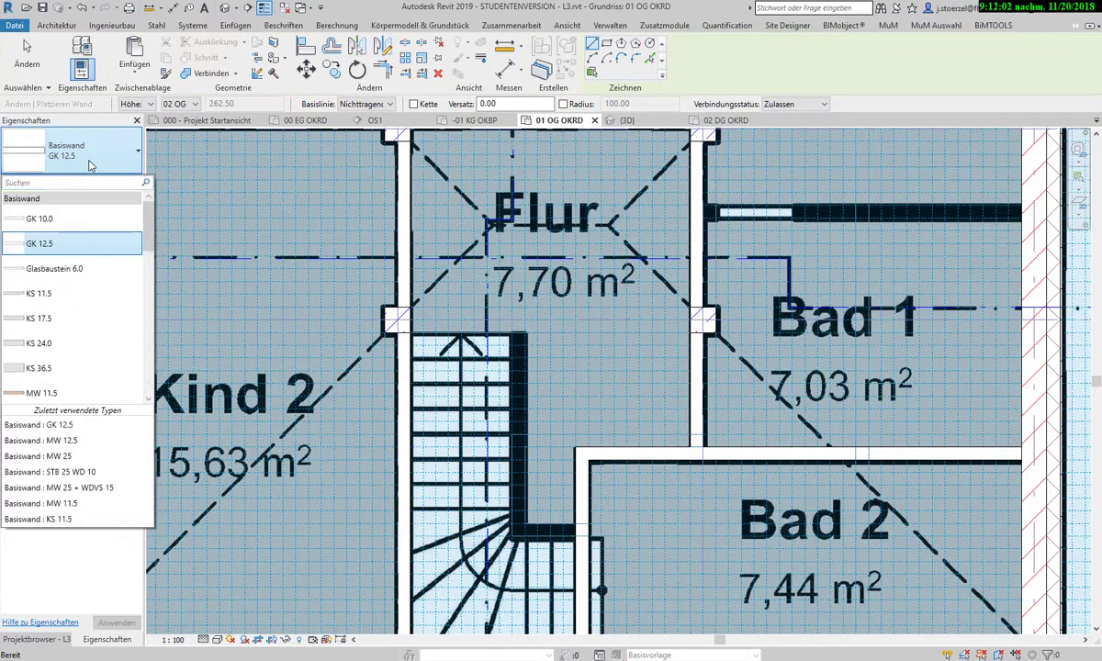
scroll(83, 292, down, 1)
scroll(82, 292, down, 1)
scroll(83, 291, down, 1)
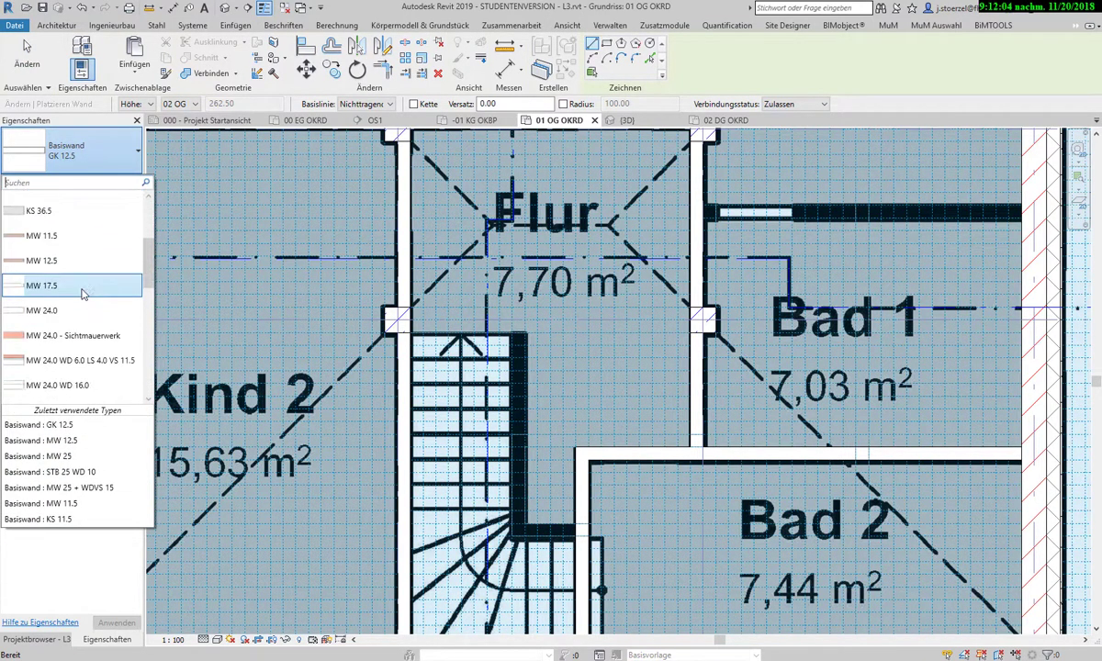
scroll(83, 292, down, 1)
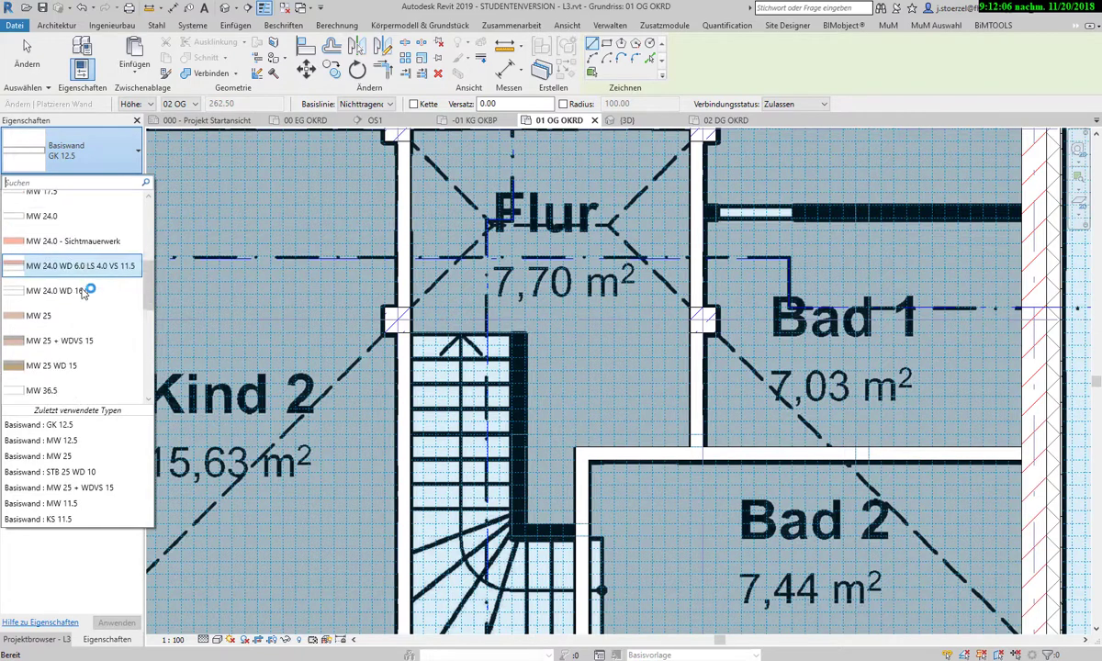
scroll(82, 292, down, 1)
scroll(82, 292, down, 2)
scroll(83, 292, down, 2)
scroll(82, 292, down, 1)
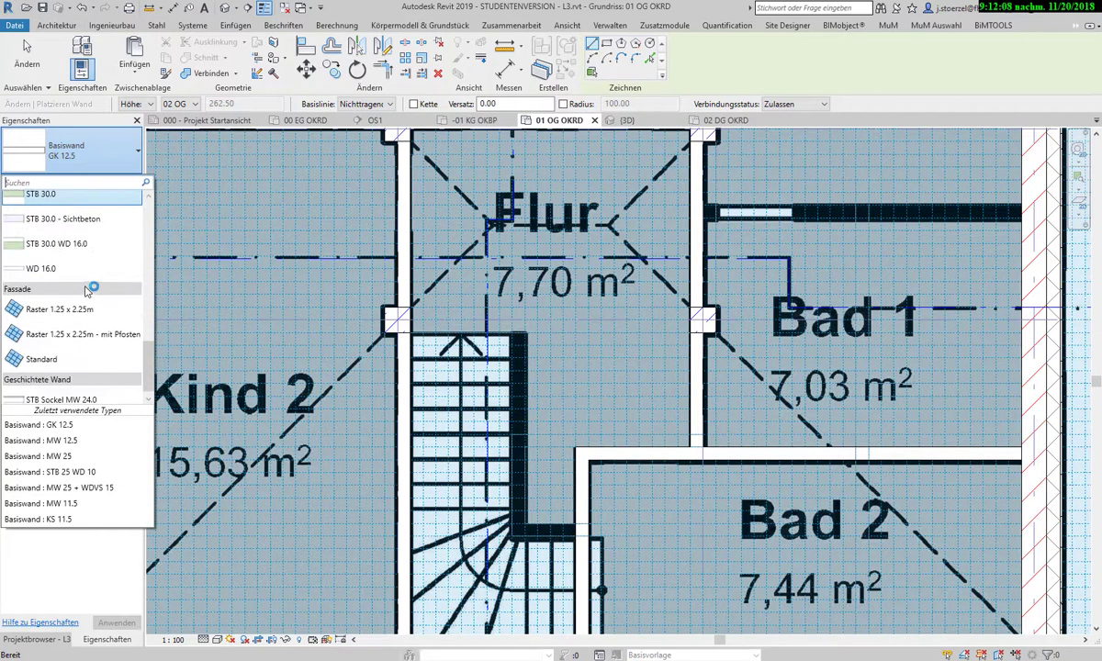
scroll(83, 291, up, 3)
scroll(92, 288, up, 3)
scroll(92, 289, up, 2)
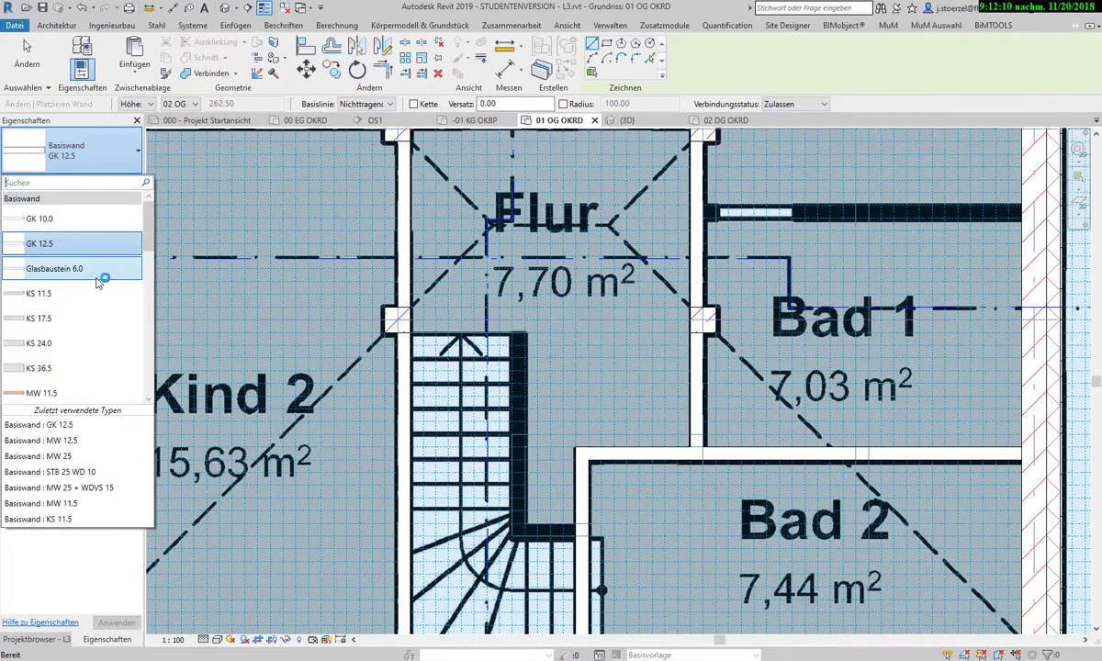
scroll(99, 283, down, 1)
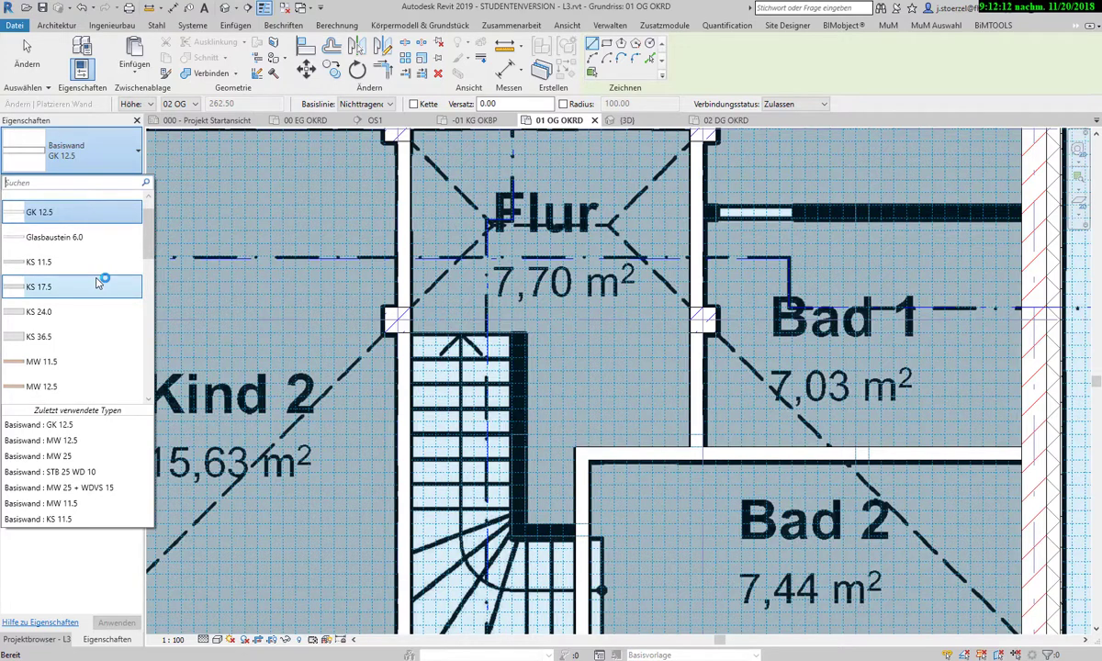
scroll(99, 283, down, 1)
scroll(101, 284, down, 2)
key(Escape)
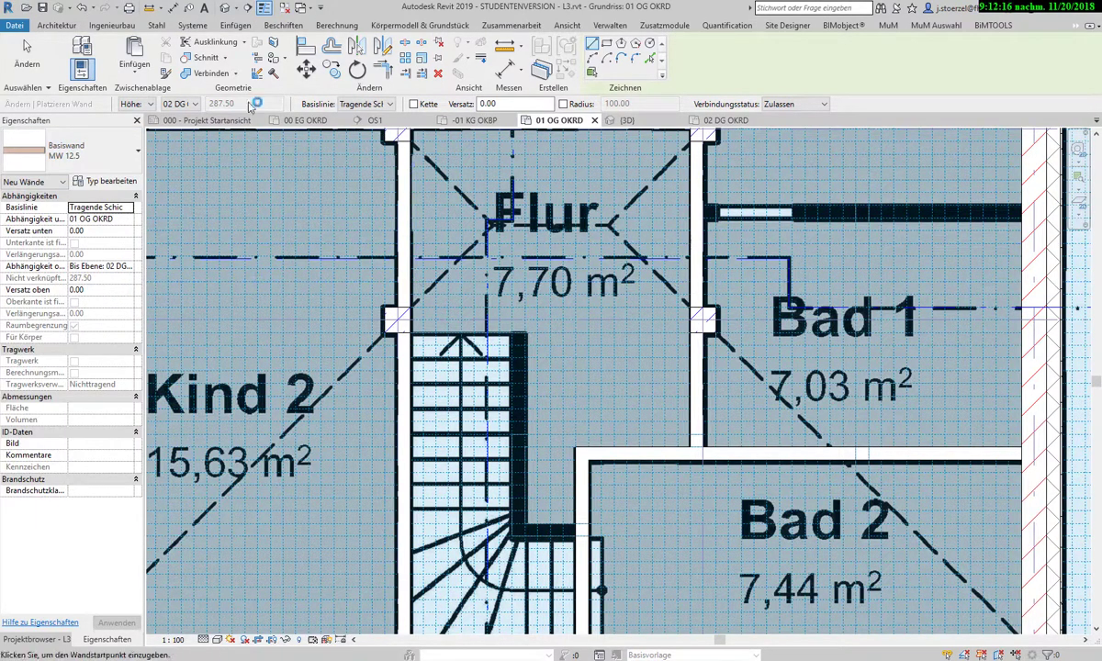
- Switch the wall height to Manuell with an unconnected height of 112.50
click(194, 106)
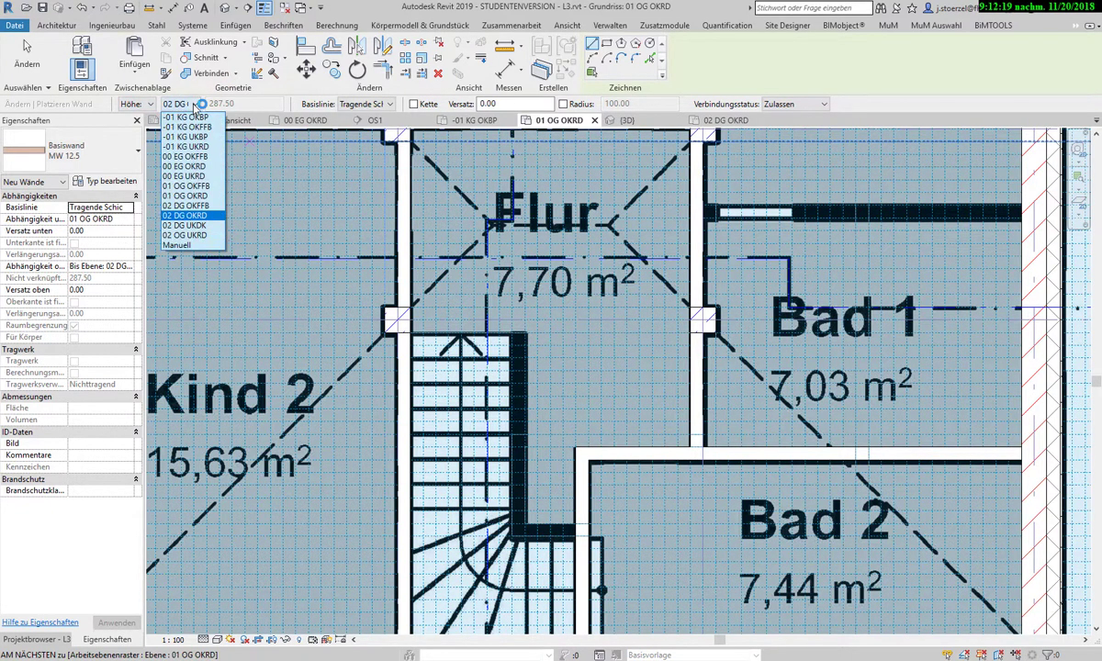
click(179, 244)
text(112.5)
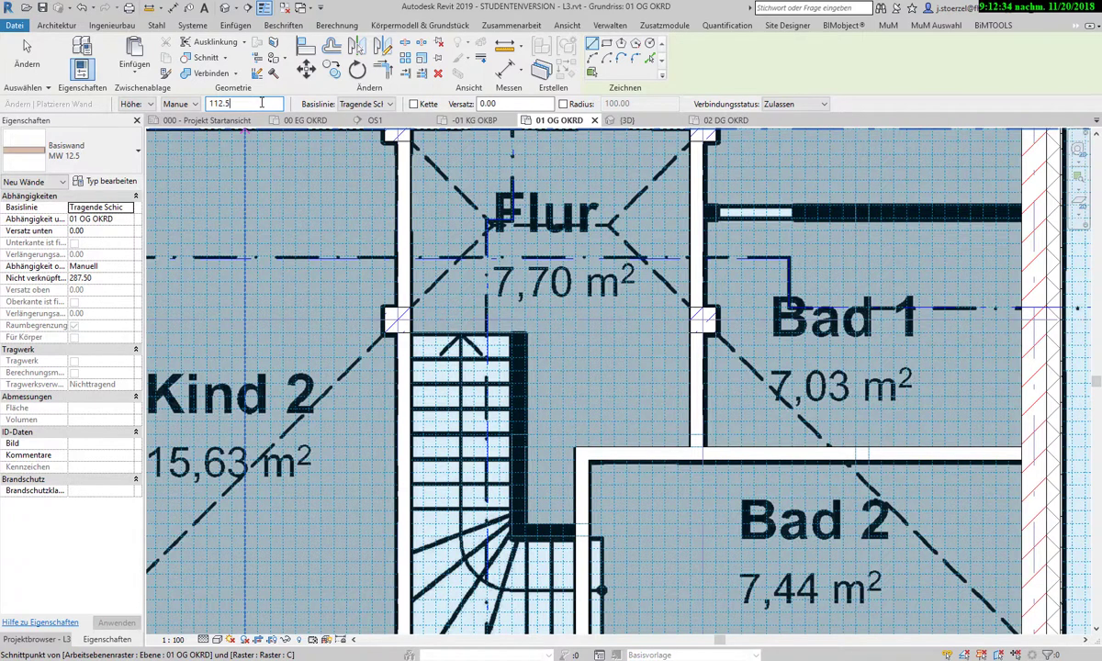
key(Return)
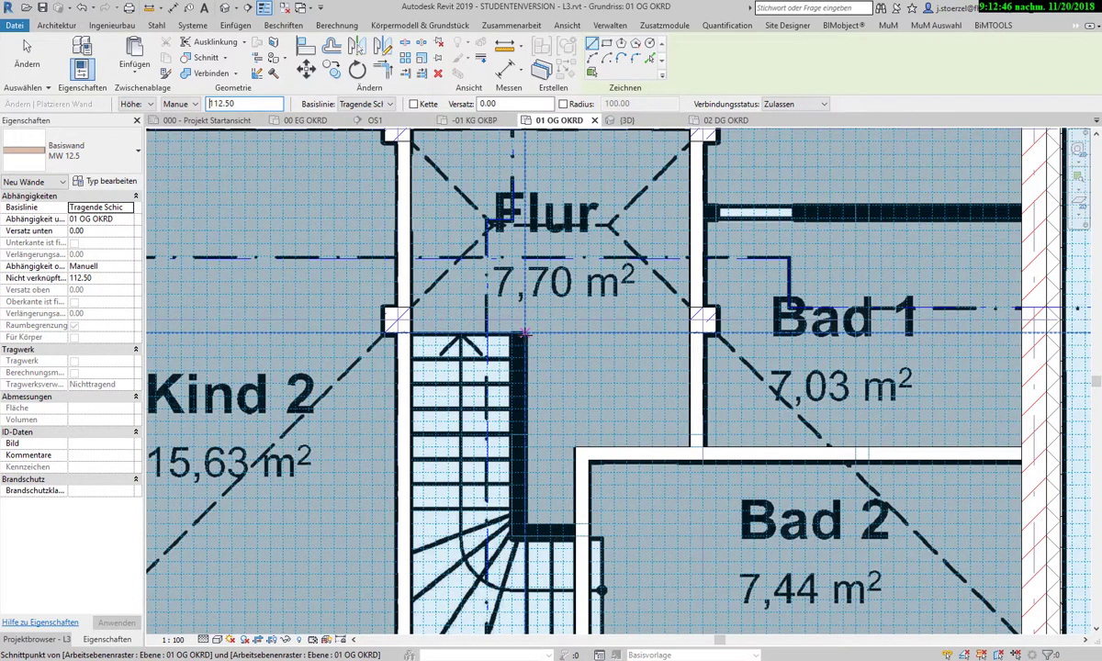
- Draw a wall along the stair's right side and a short wall across to the Bad 2 wall
click(523, 332)
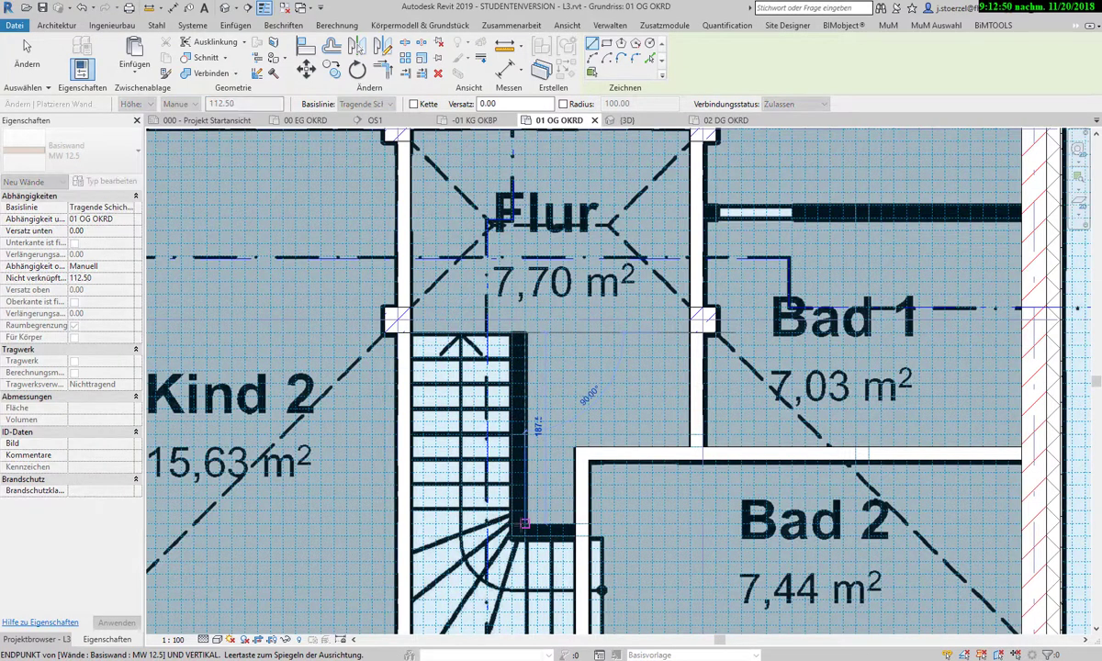
click(523, 523)
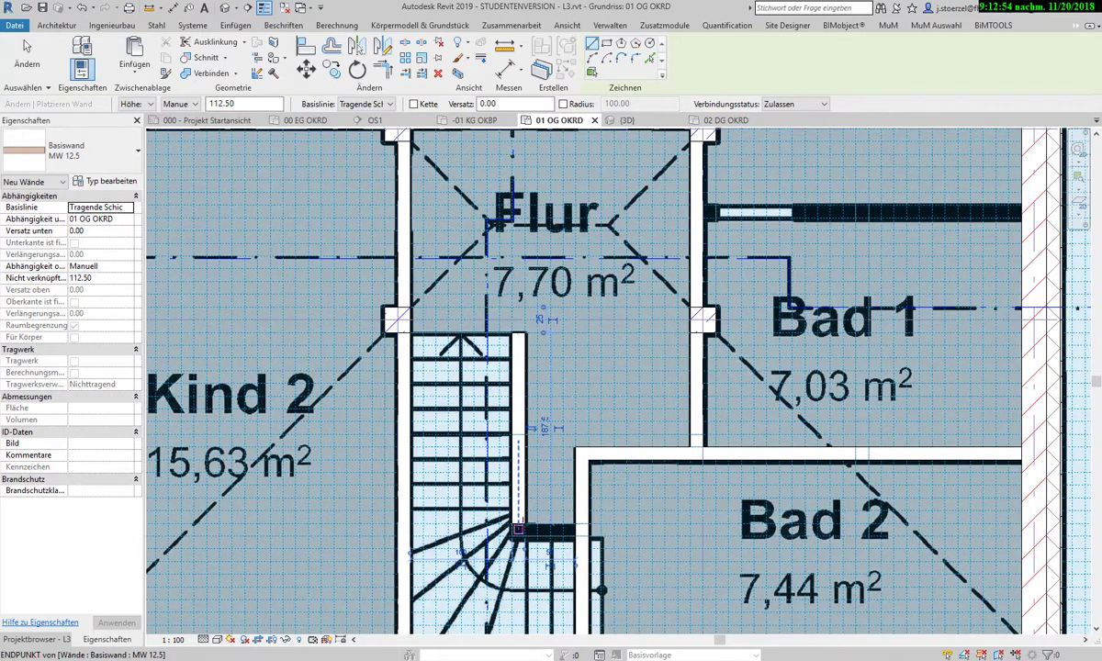
click(523, 525)
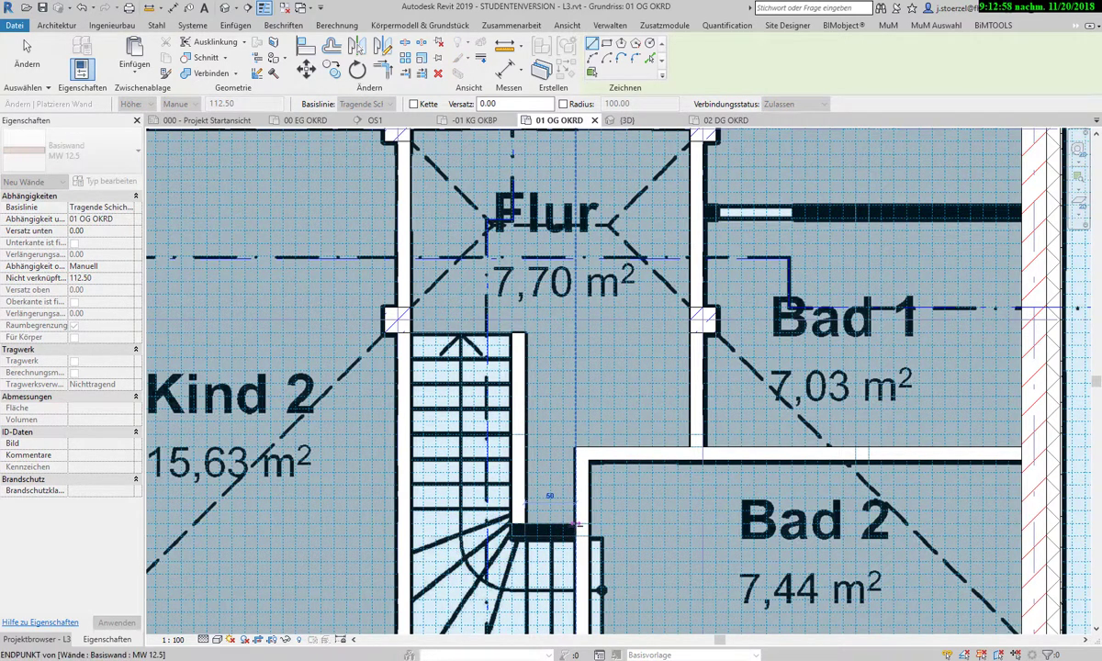
click(574, 530)
key(Escape)
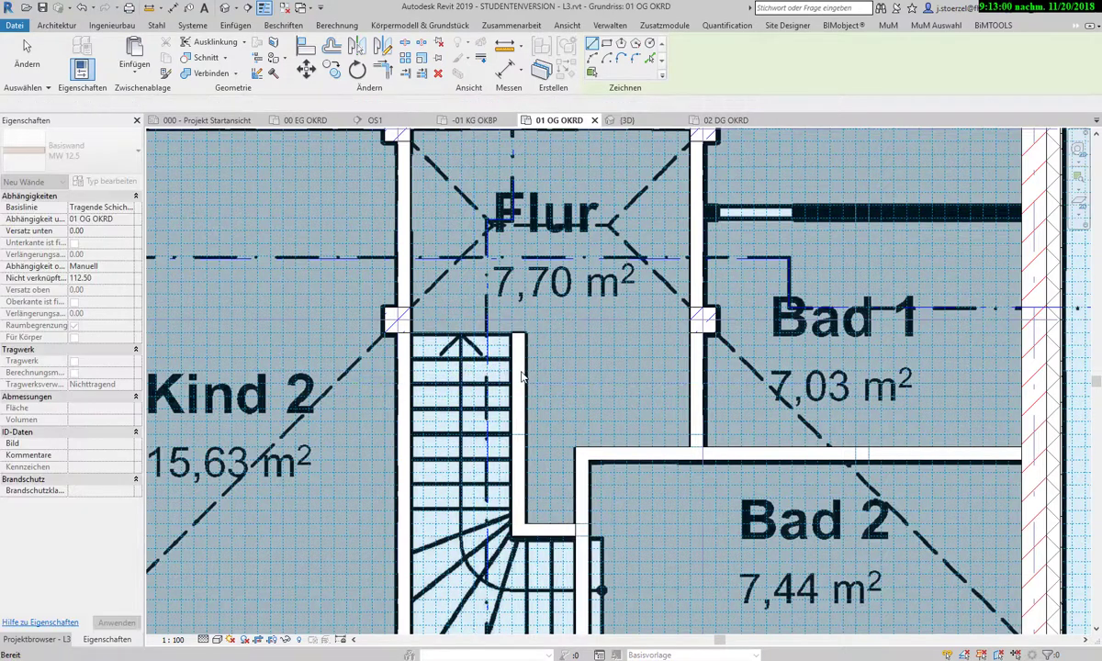
key(Escape)
- Zoom out, then select the wall above Flur and bring up its context menu
scroll(473, 369, down, 1)
scroll(418, 333, down, 1)
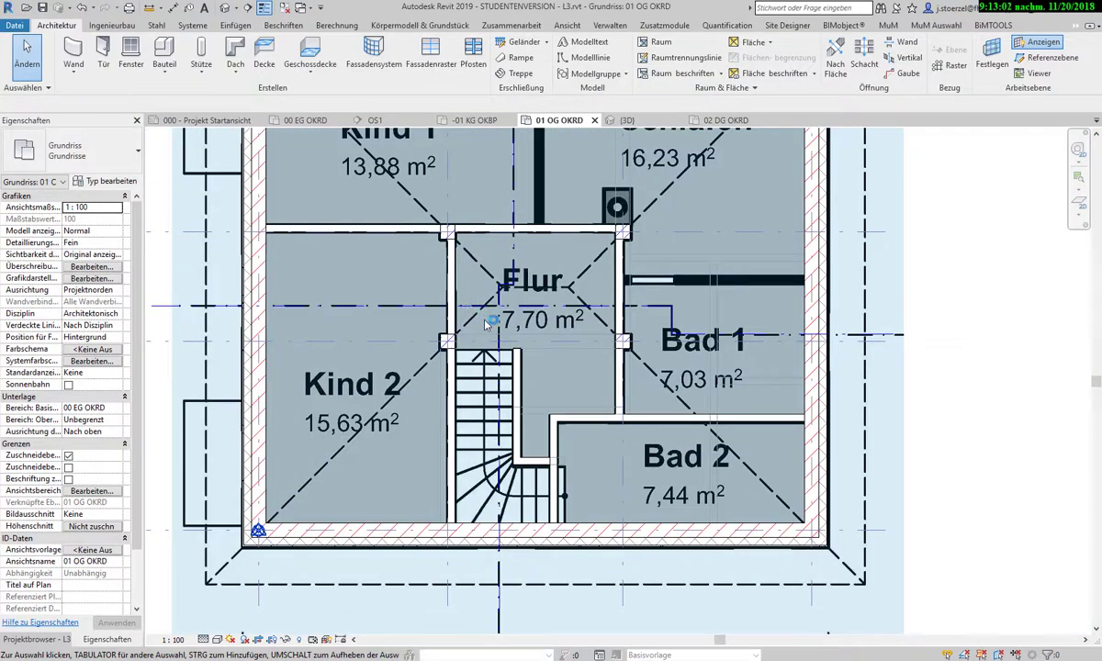
scroll(487, 323, down, 1)
scroll(529, 332, down, 1)
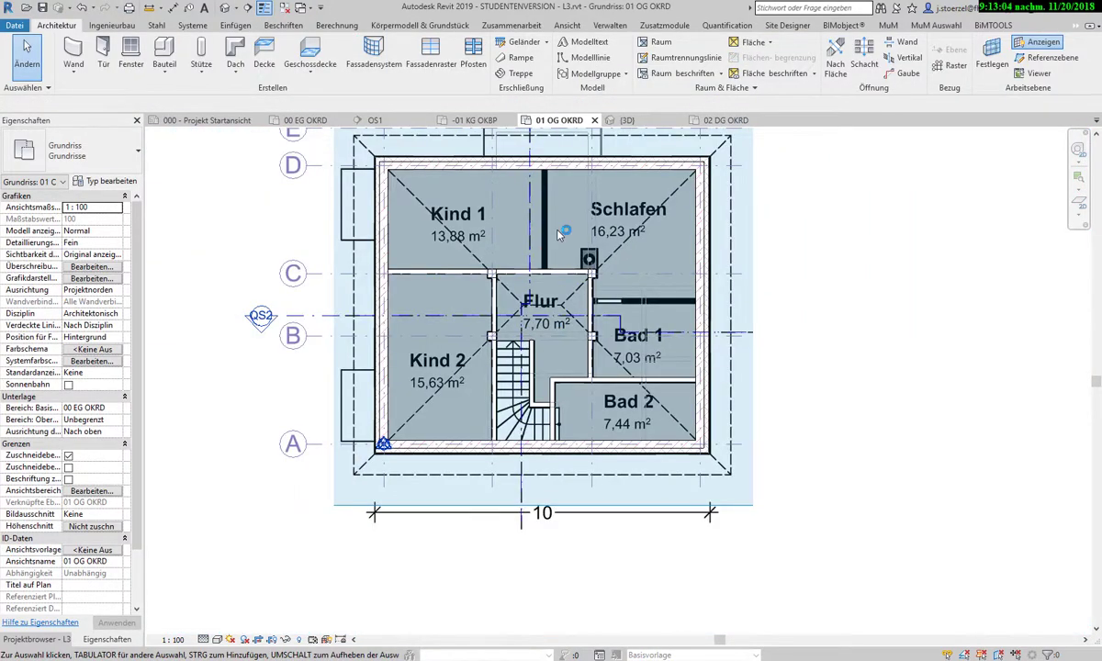
scroll(557, 235, up, 2)
click(542, 306)
right_click(543, 306)
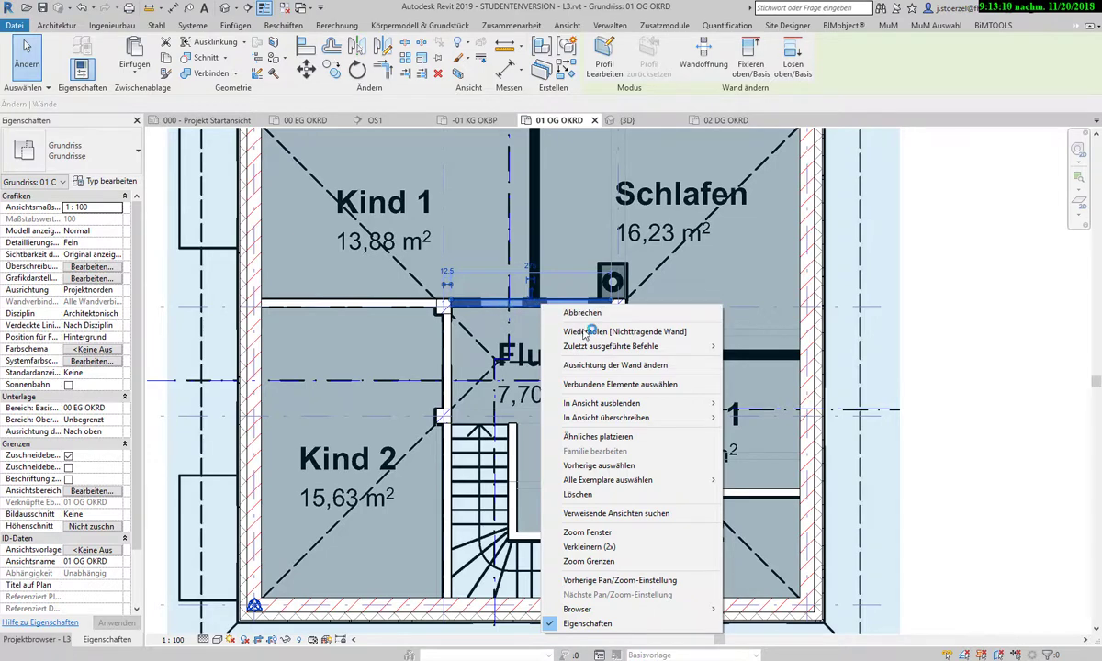
- Use Ähnliches platzieren to draw a GK 12.5 wall between Kind 1 and Schlafen
click(582, 436)
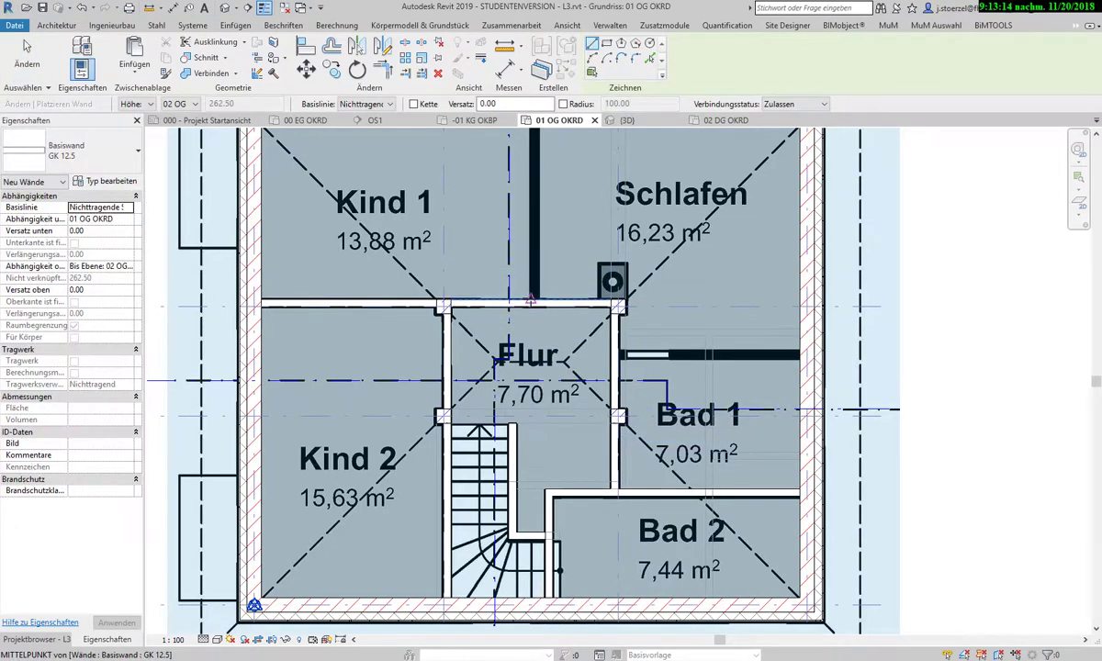
middle_drag(542, 187, 519, 312)
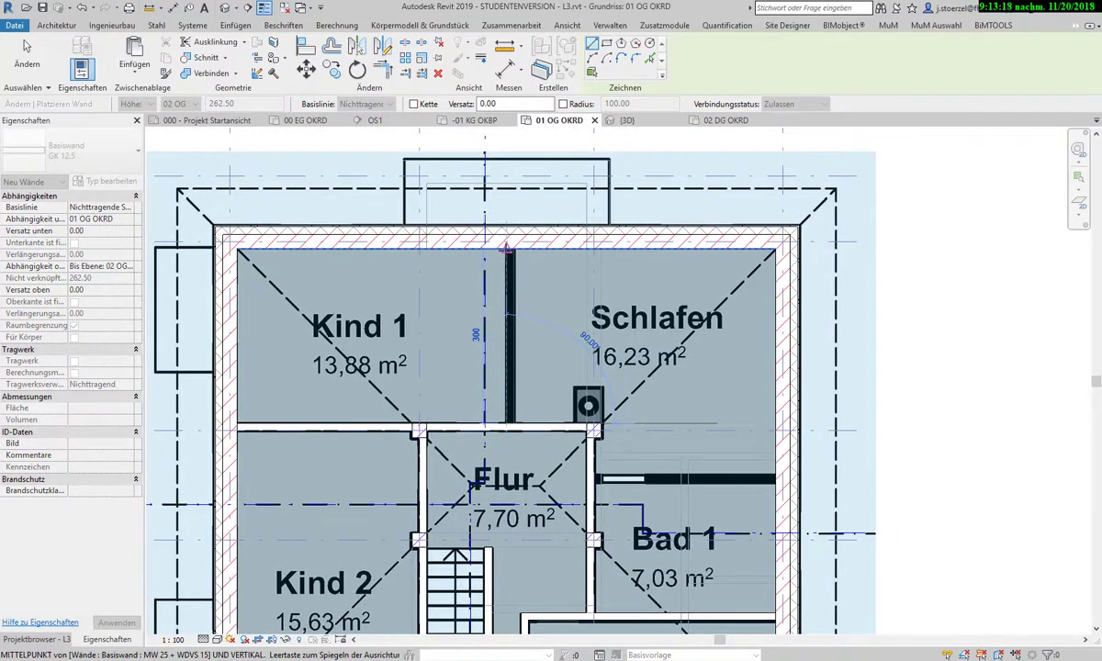
click(505, 248)
scroll(509, 240, up, 3)
scroll(512, 238, up, 3)
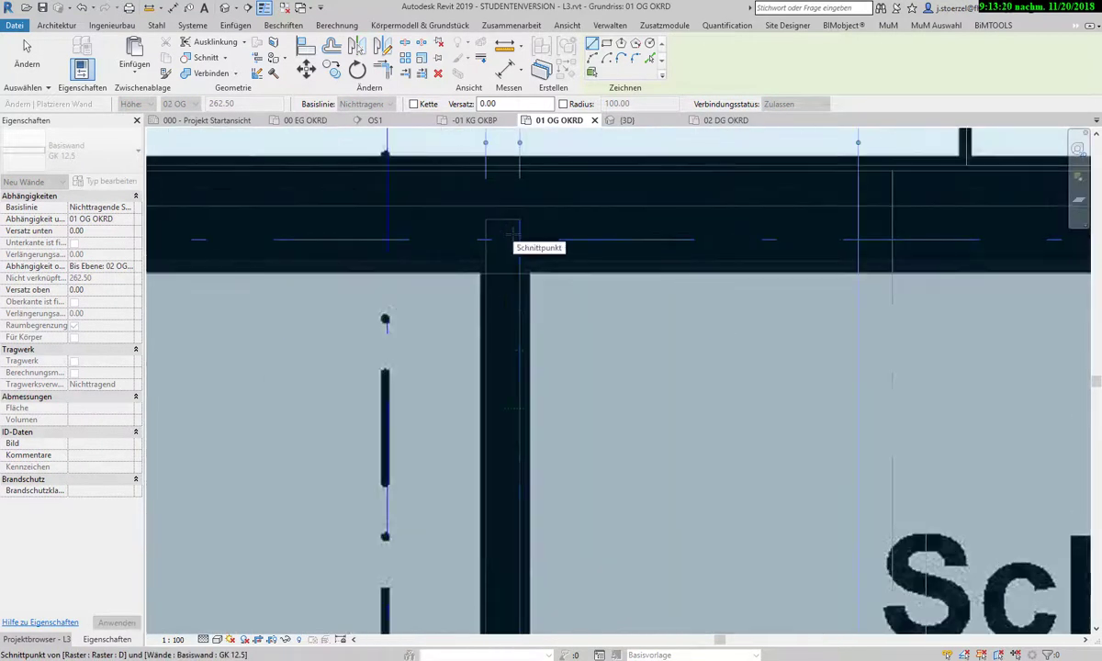
scroll(511, 235, down, 3)
scroll(527, 268, down, 3)
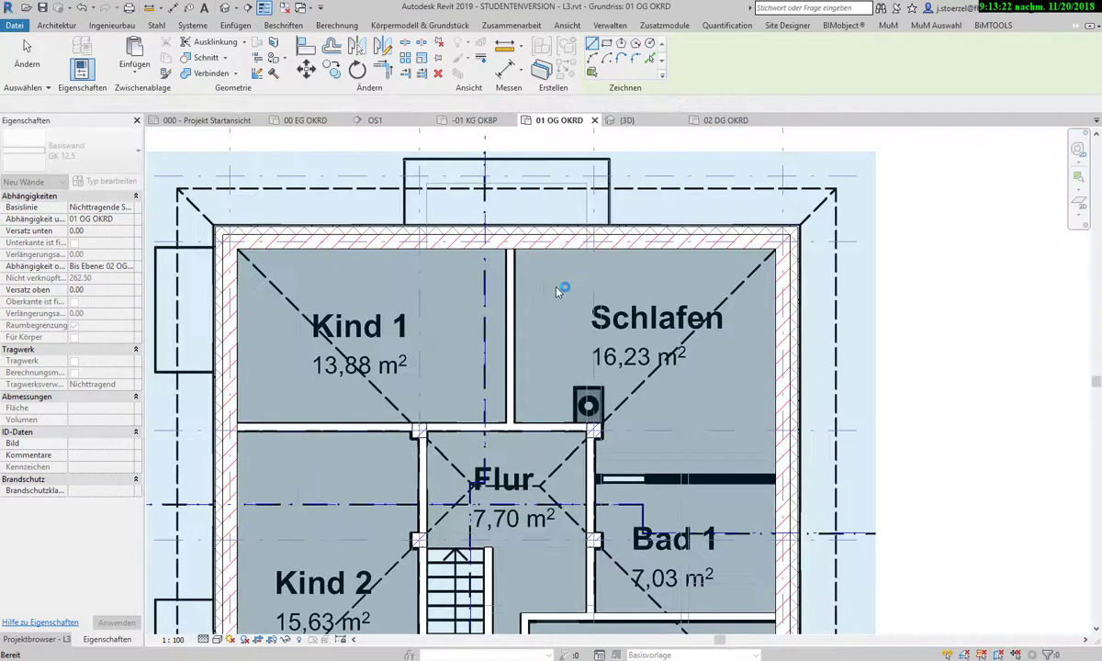
scroll(687, 421, up, 3)
scroll(707, 408, up, 3)
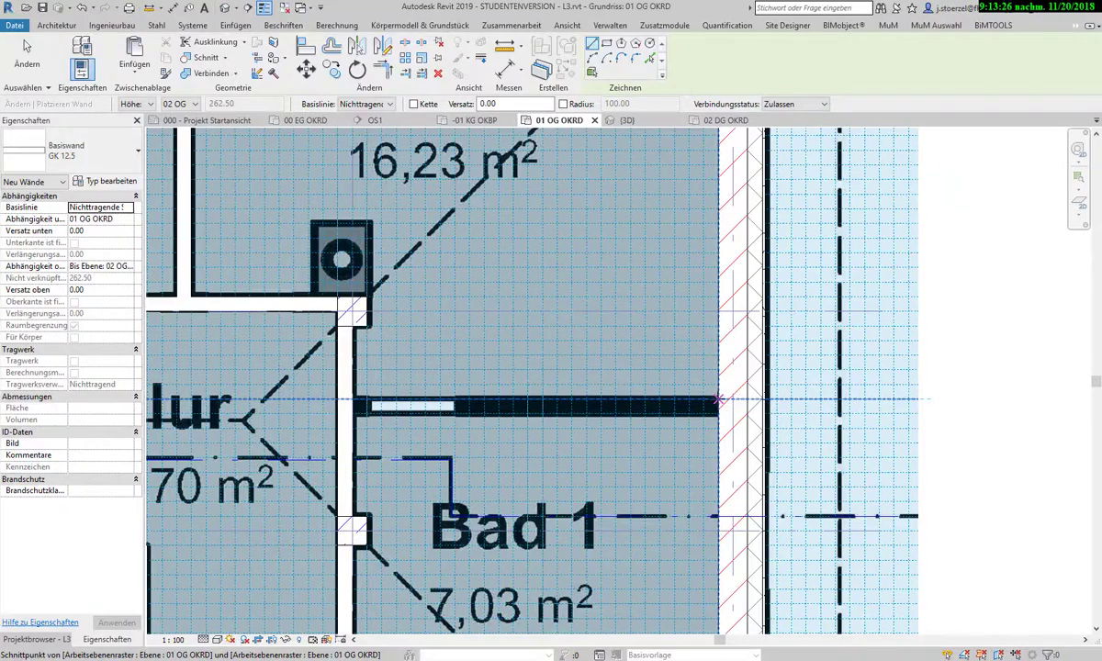
- Draw the Schlafen–Bad 1 partition wall from the outer wall to the Flur wall
click(719, 400)
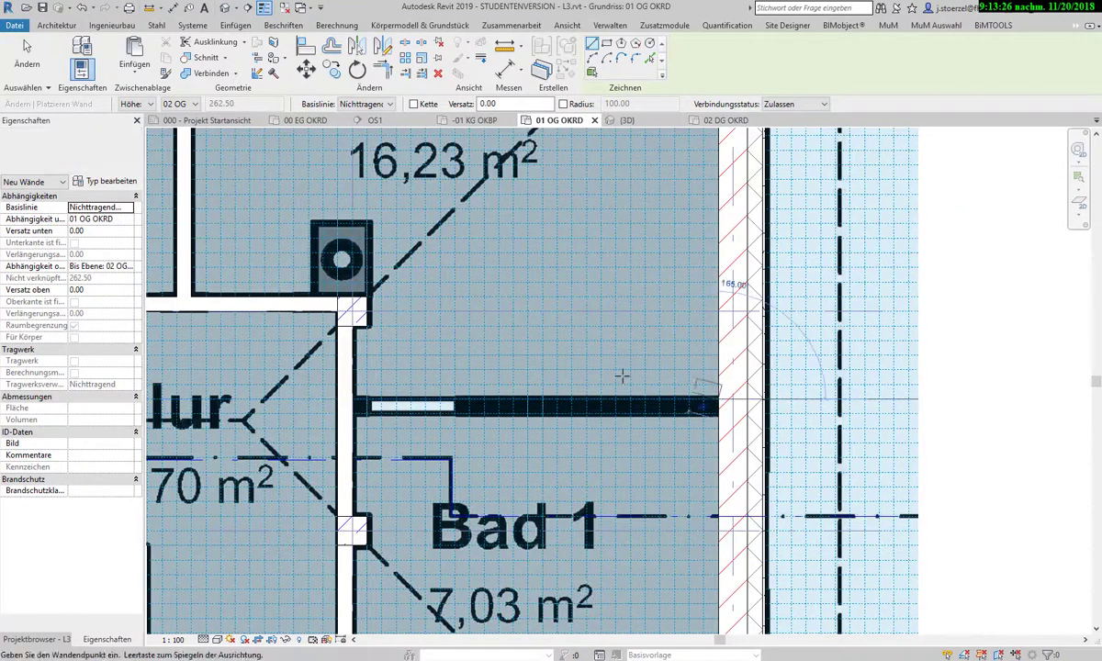
click(365, 400)
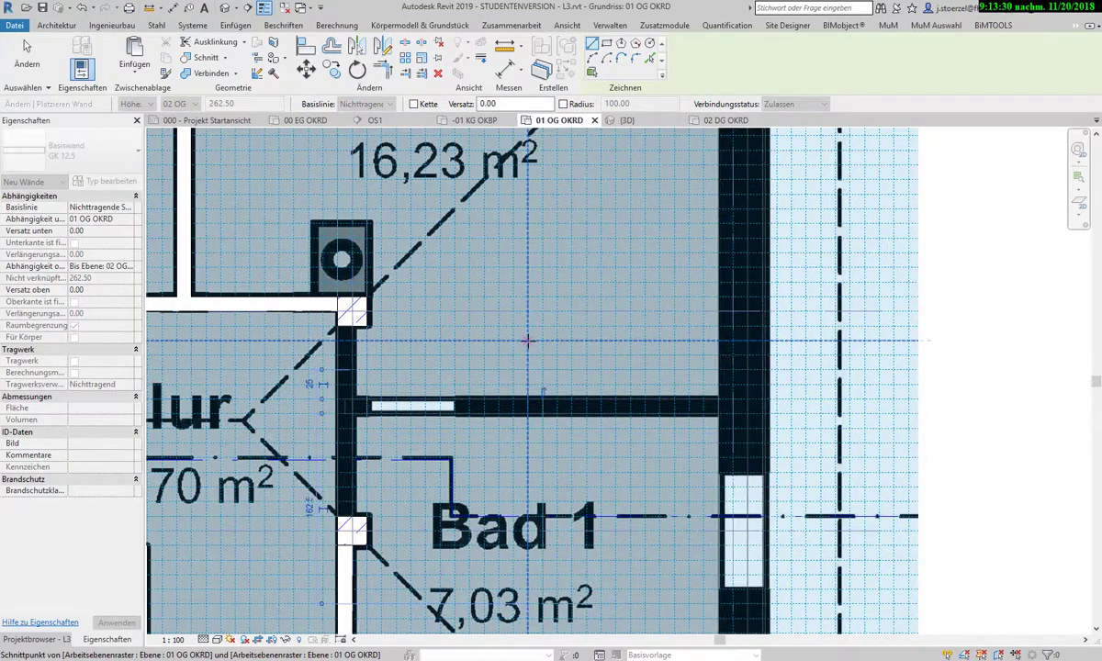
key(Escape)
key(Escape)
scroll(528, 344, down, 3)
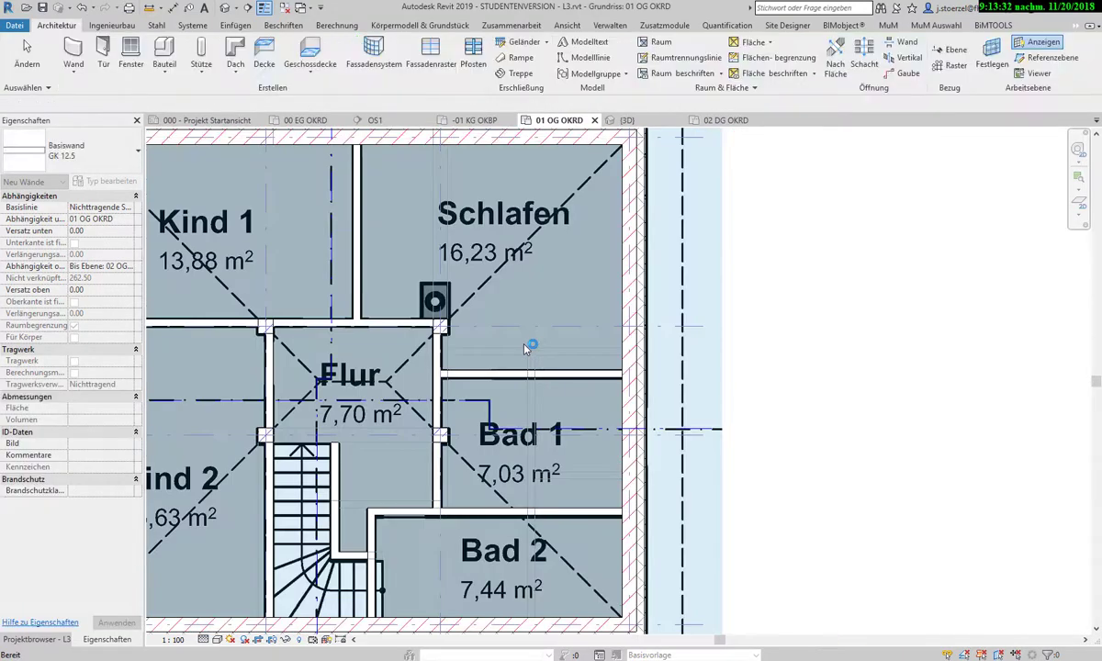
scroll(528, 347, down, 2)
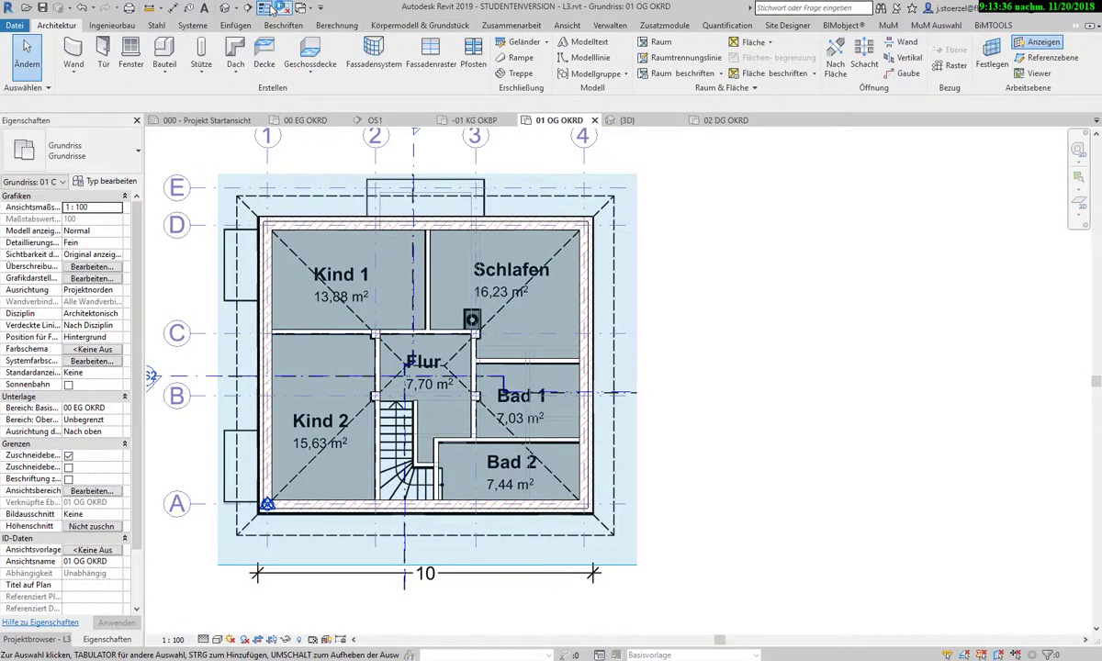
- Open the default 3D view and orbit it to see the new partition and stair walls
click(232, 9)
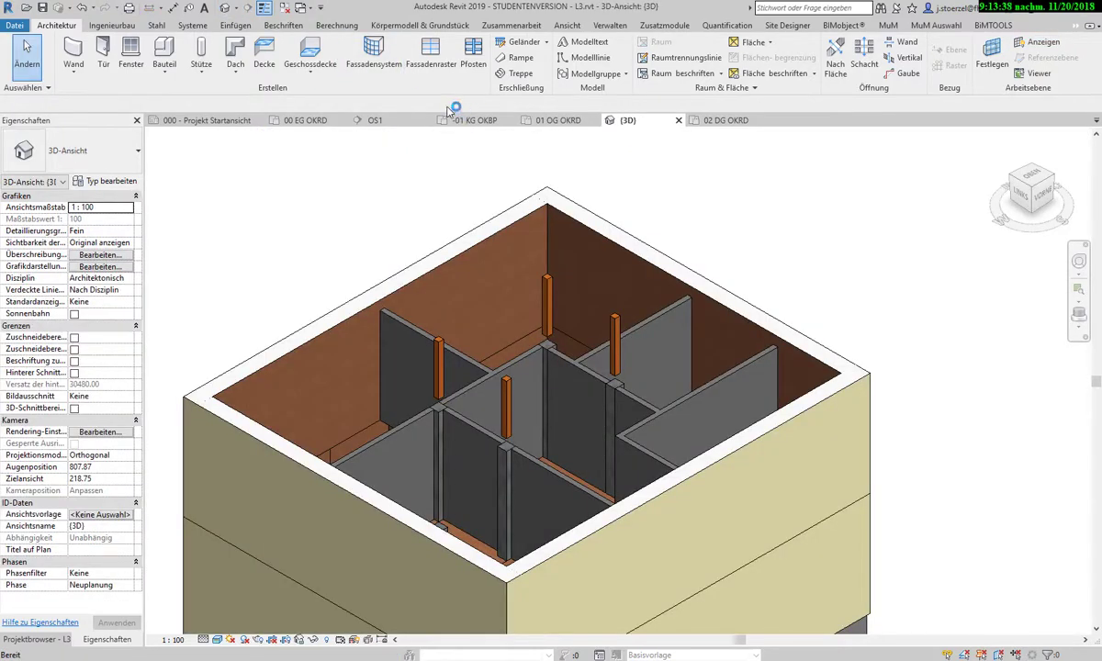
mouse_move(642, 404)
shift+middle_down()
mouse_move(519, 451)
mouse_move(689, 454)
mouse_move(554, 368)
shift+middle_up()
scroll(561, 443, down, 2)
scroll(464, 399, down, 1)
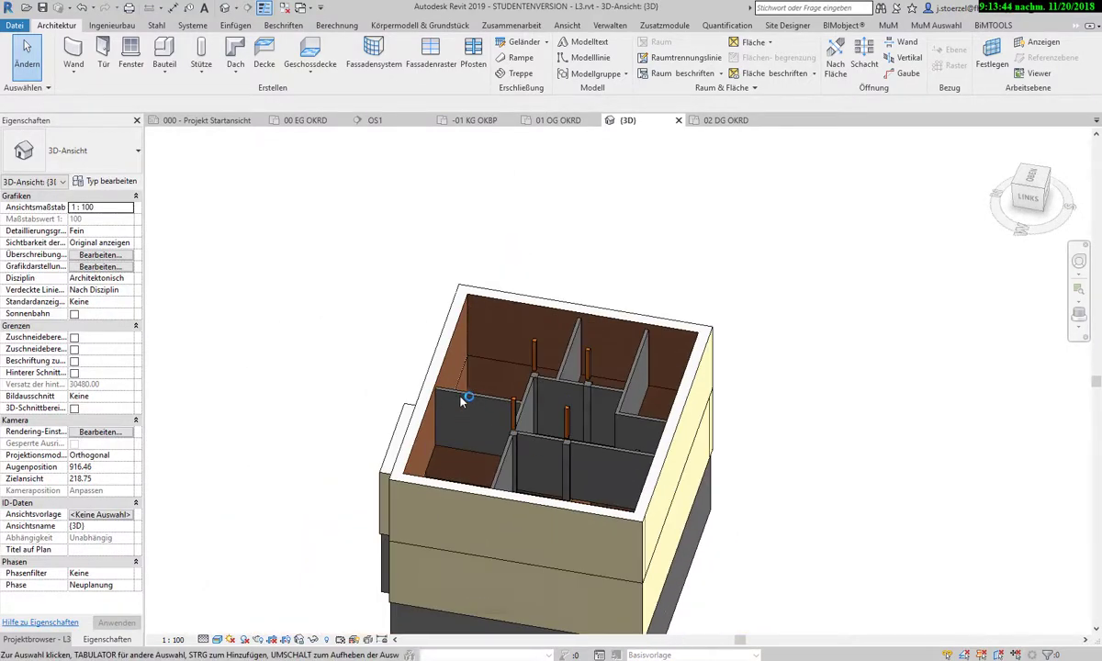
mouse_move(464, 399)
shift+middle_down()
mouse_move(590, 416)
mouse_move(571, 385)
shift+middle_up()
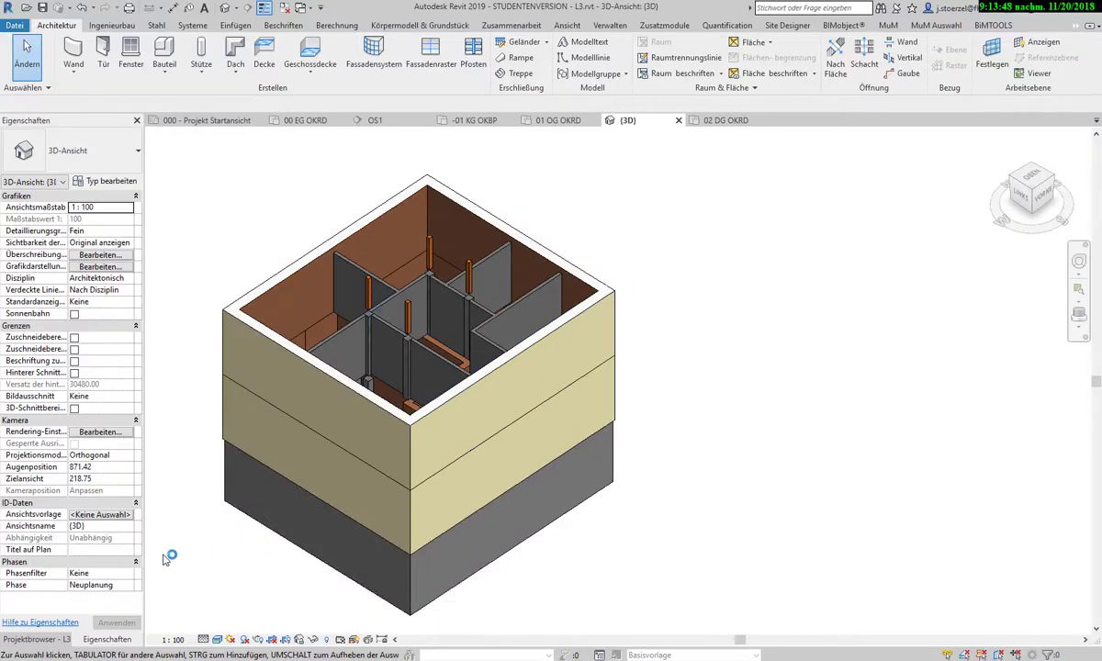
click(37, 639)
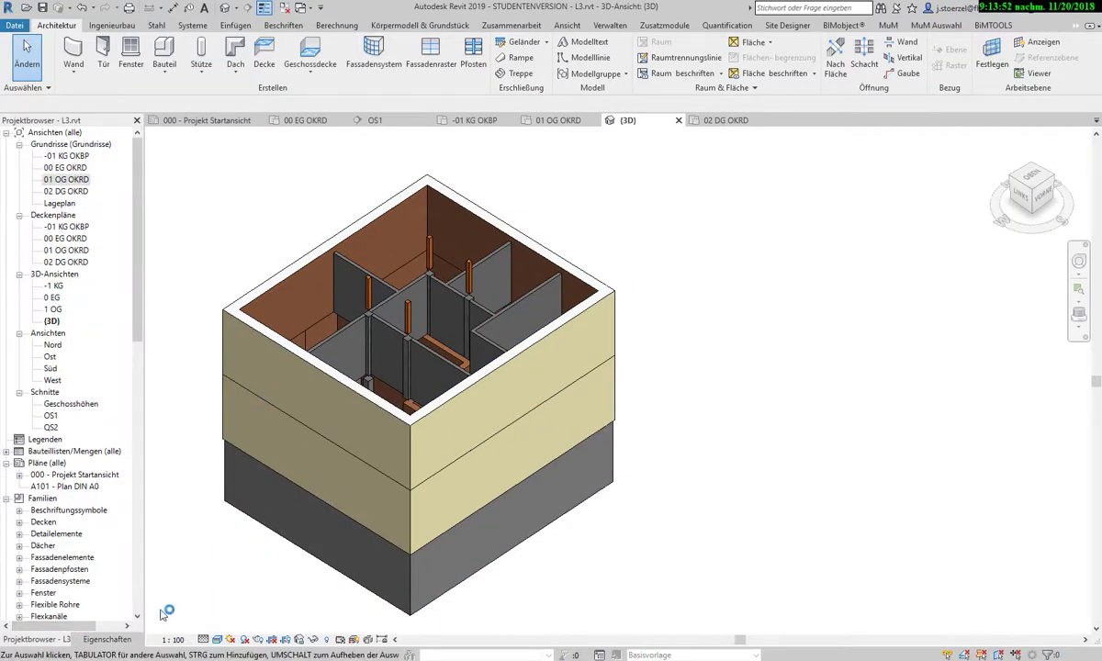
- Enable 3D-Schnittbereich and drag the section box's front face in to expose the interior walls
click(105, 637)
click(74, 407)
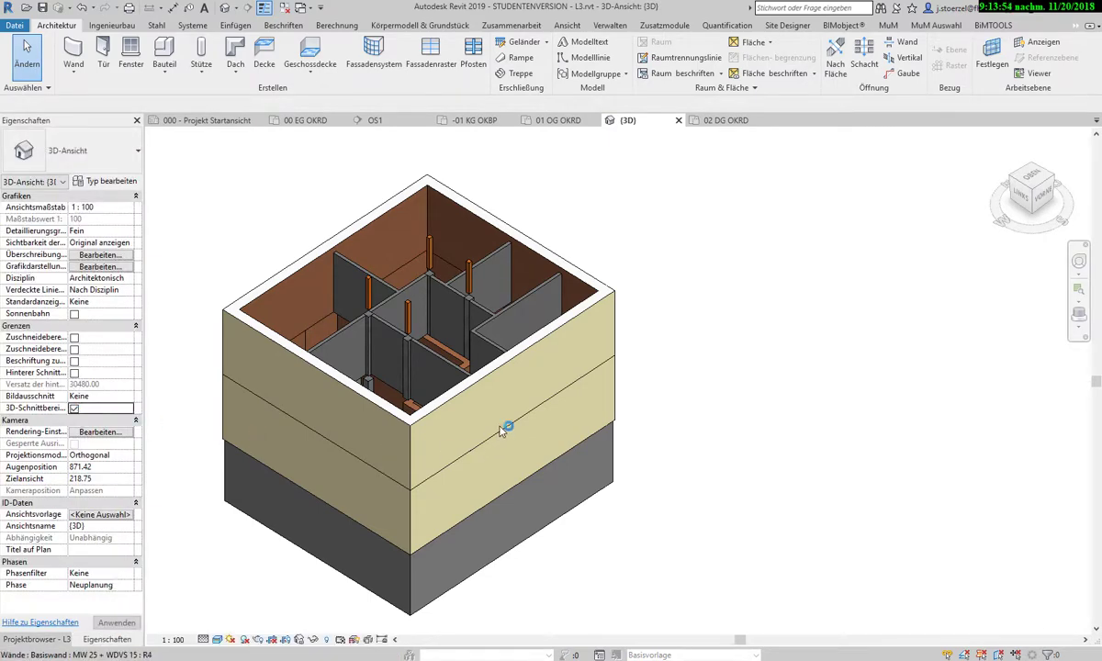
click(615, 267)
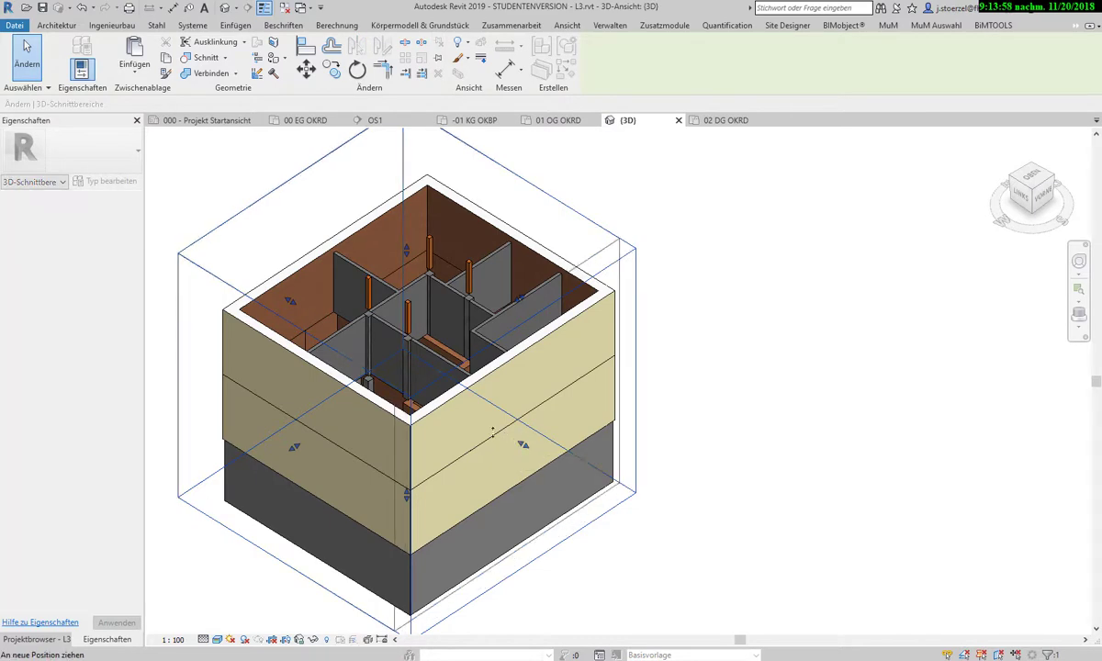
drag(521, 447, 475, 415)
click(659, 565)
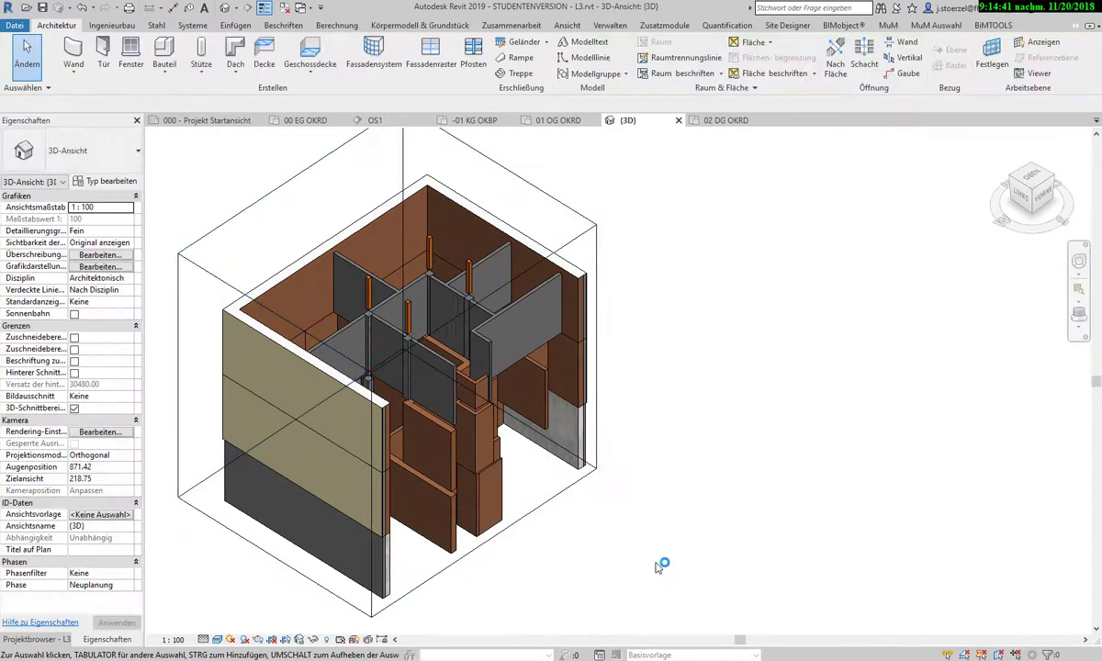
mouse_move(659, 566)
shift+middle_down()
mouse_move(619, 373)
mouse_move(583, 396)
mouse_move(479, 393)
mouse_move(559, 341)
mouse_move(562, 381)
mouse_move(597, 415)
mouse_move(573, 400)
mouse_move(615, 349)
mouse_move(460, 337)
mouse_move(438, 374)
mouse_move(465, 404)
mouse_move(555, 433)
mouse_move(624, 438)
mouse_move(605, 477)
mouse_move(536, 479)
mouse_move(568, 445)
mouse_move(641, 440)
mouse_move(609, 445)
shift+middle_up()
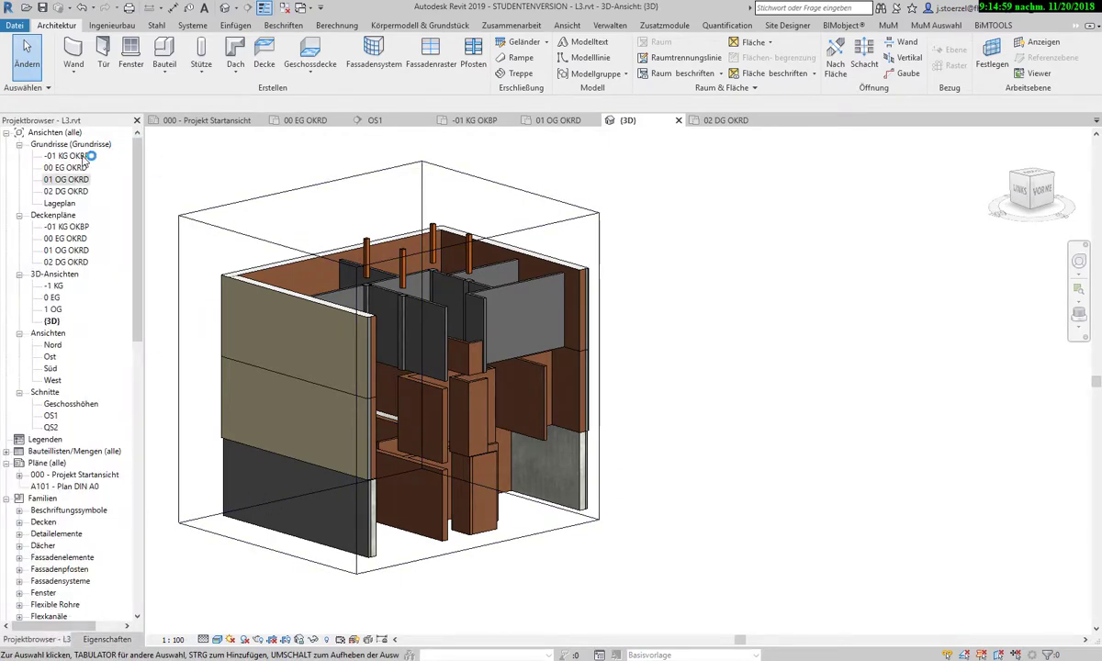
- In the -01 KG OKBP plan, uncheck Tragwerk on the wall above Abst
scroll(651, 479, up, 3)
mouse_move(652, 479)
middle_down()
mouse_move(778, 456)
mouse_move(842, 393)
middle_up()
click(592, 319)
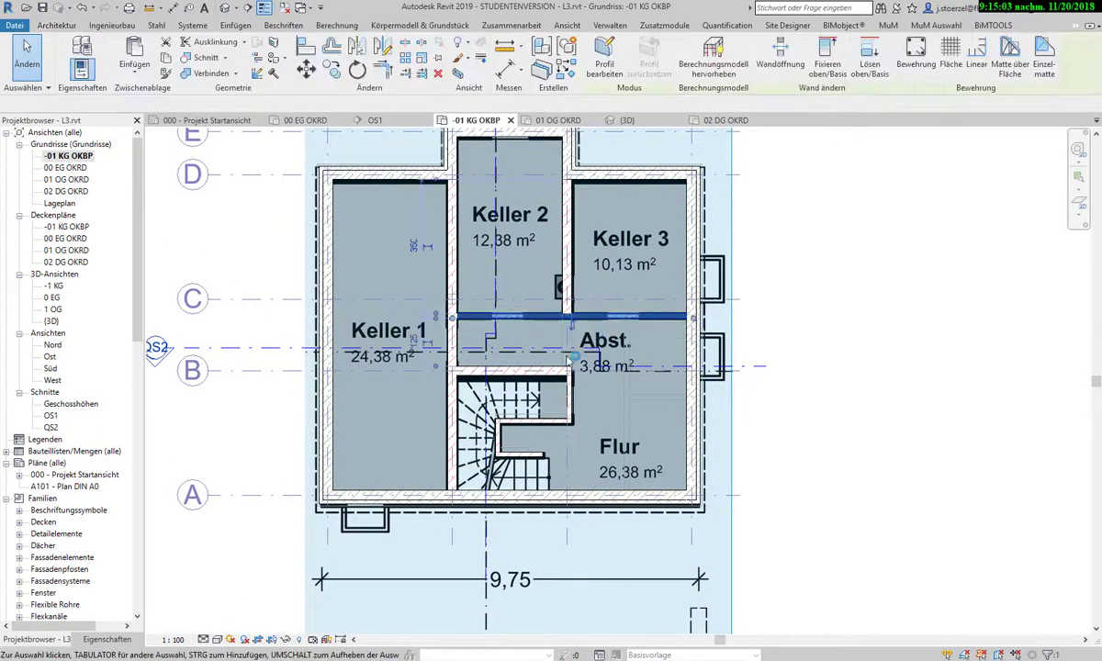
click(138, 639)
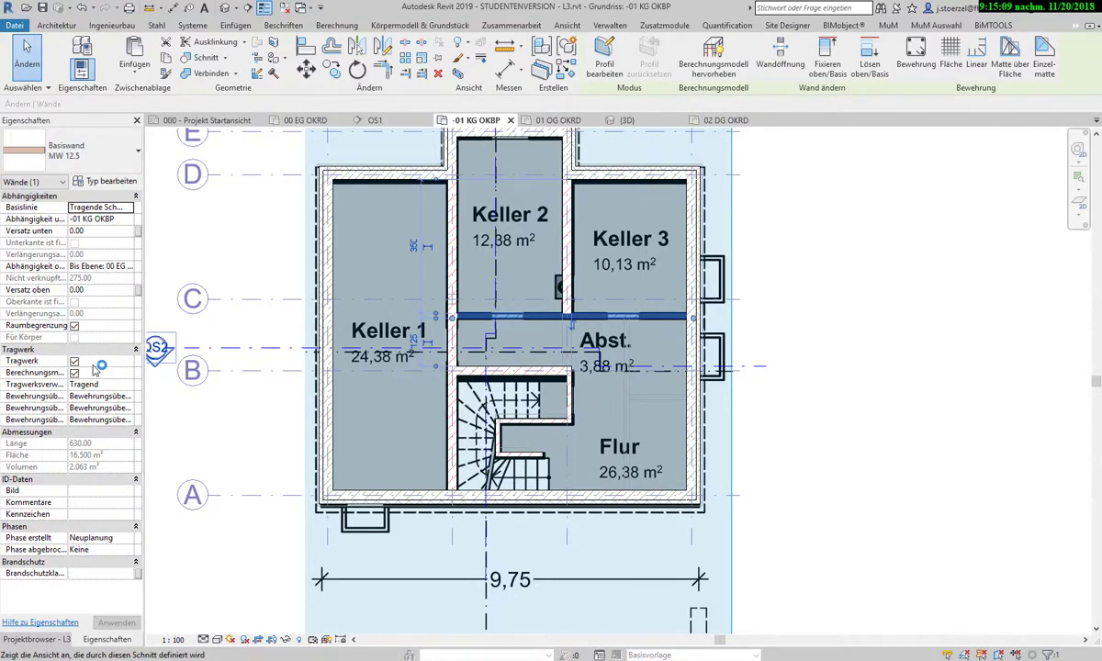
click(74, 361)
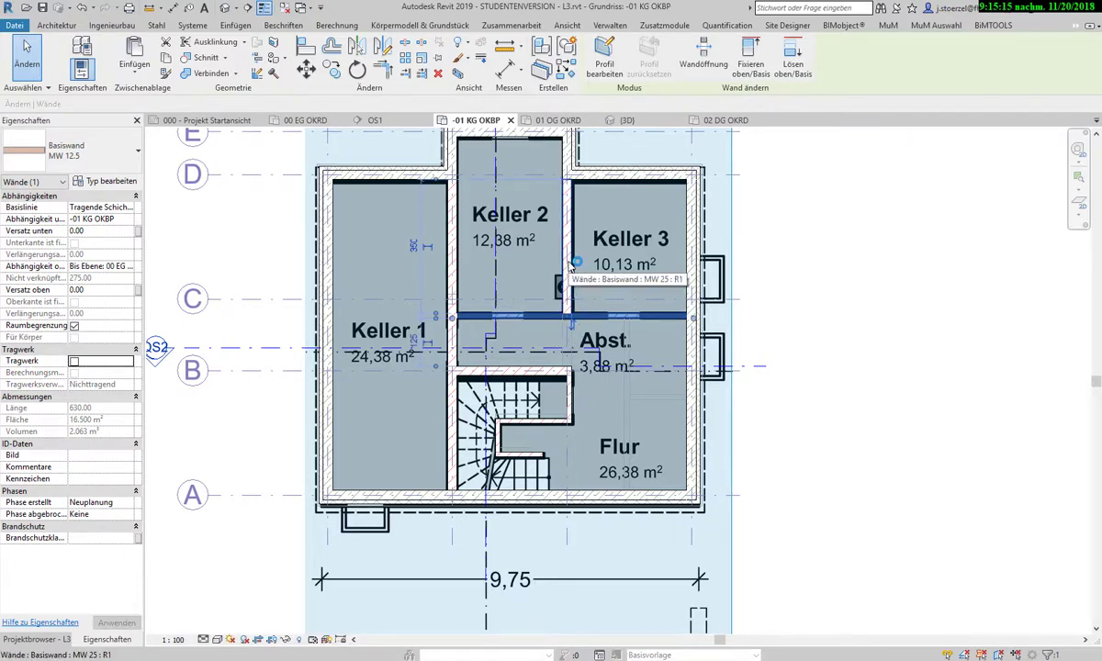
- Try Ähnliches platzieren on the Keller 2–Keller 3 wall, then cancel it
click(572, 265)
right_click(569, 262)
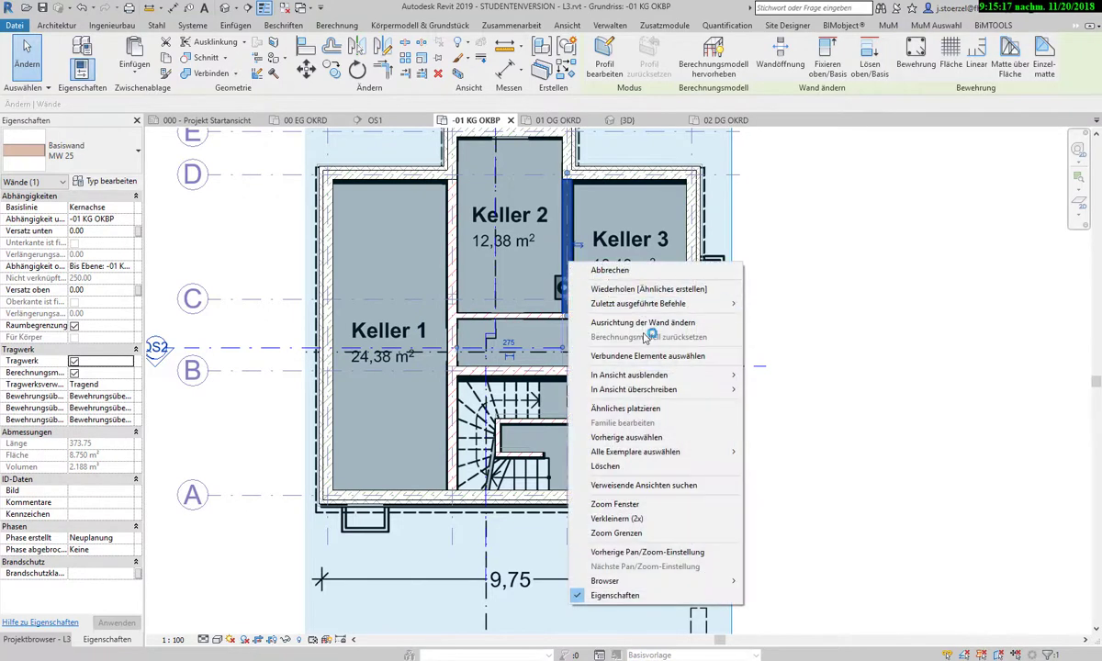
click(624, 408)
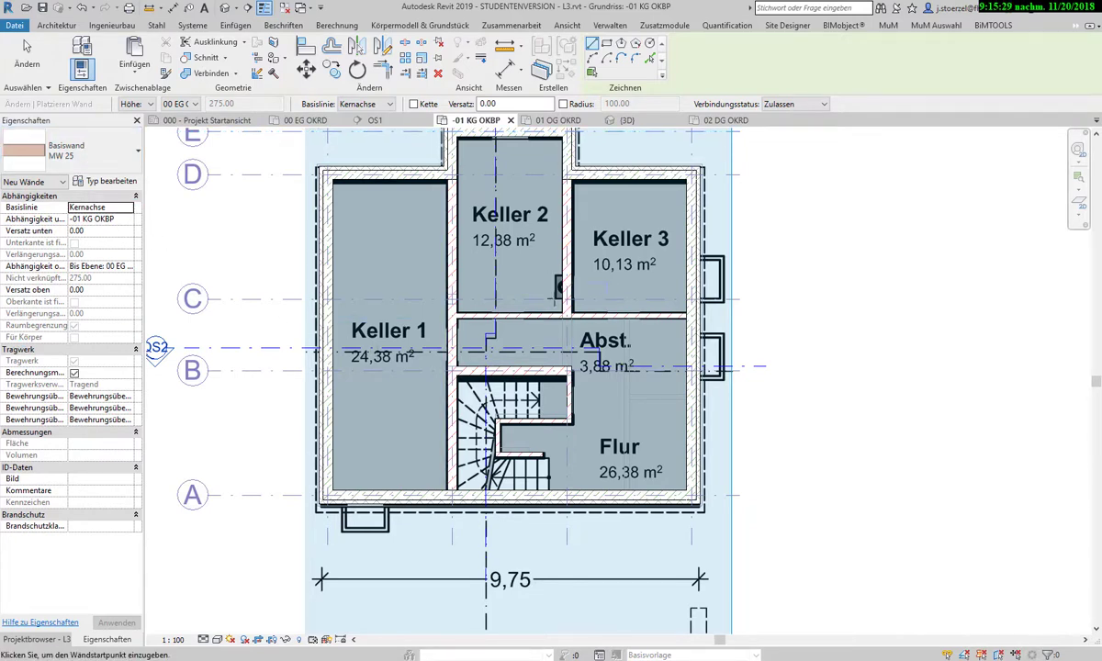
key(Escape)
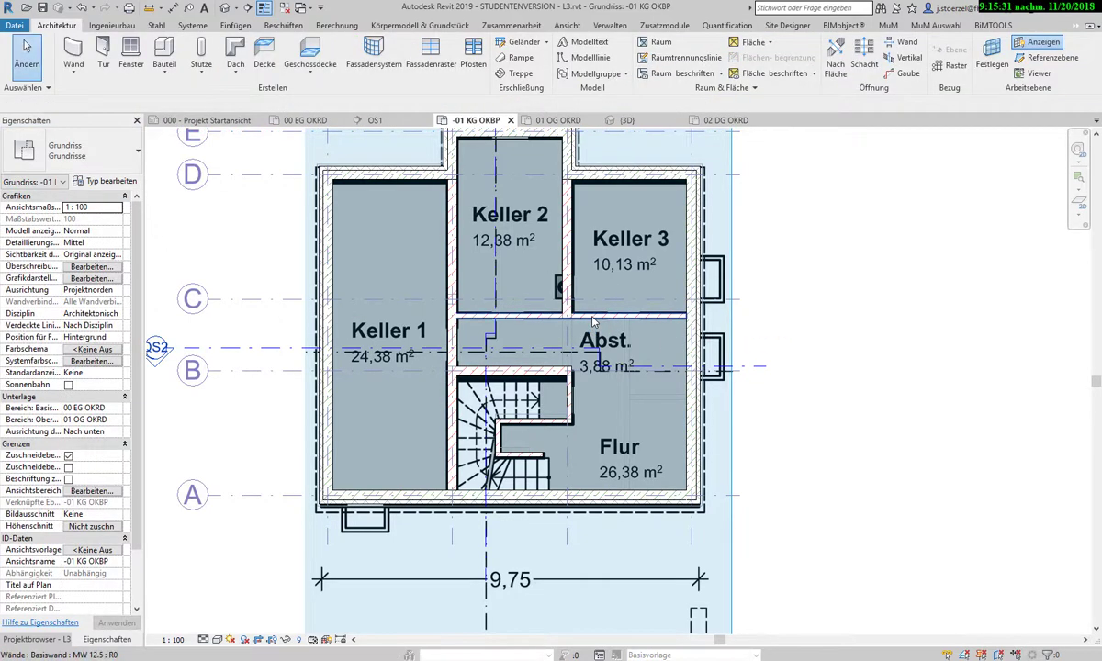
- Keep 00 EG OKRD as the top level of the wall above Abst
click(593, 318)
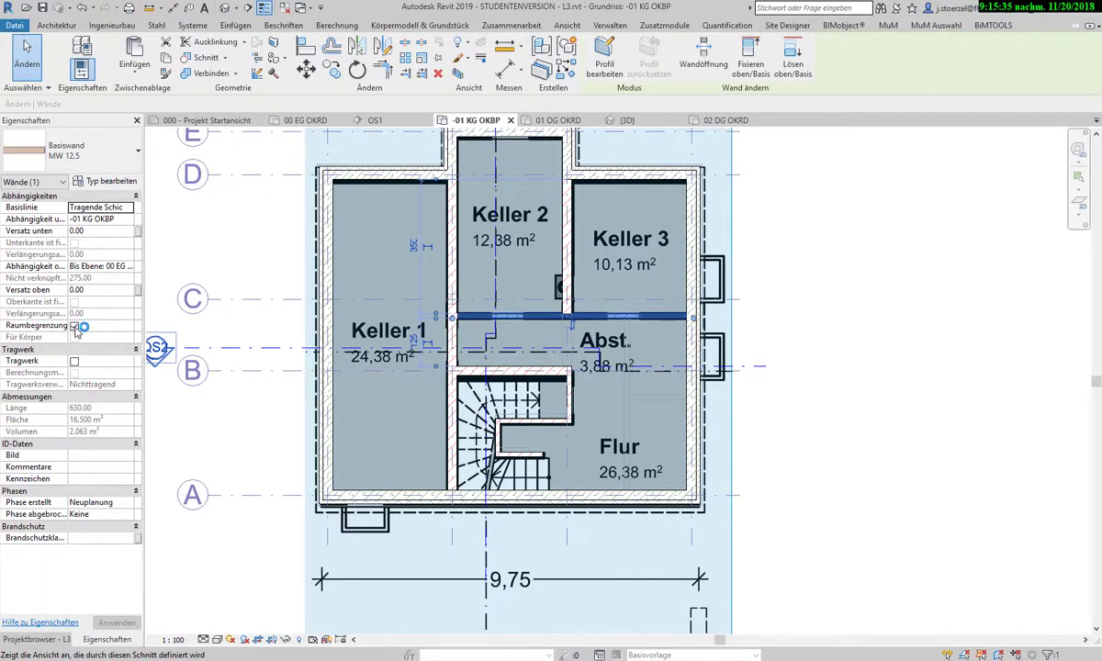
click(131, 268)
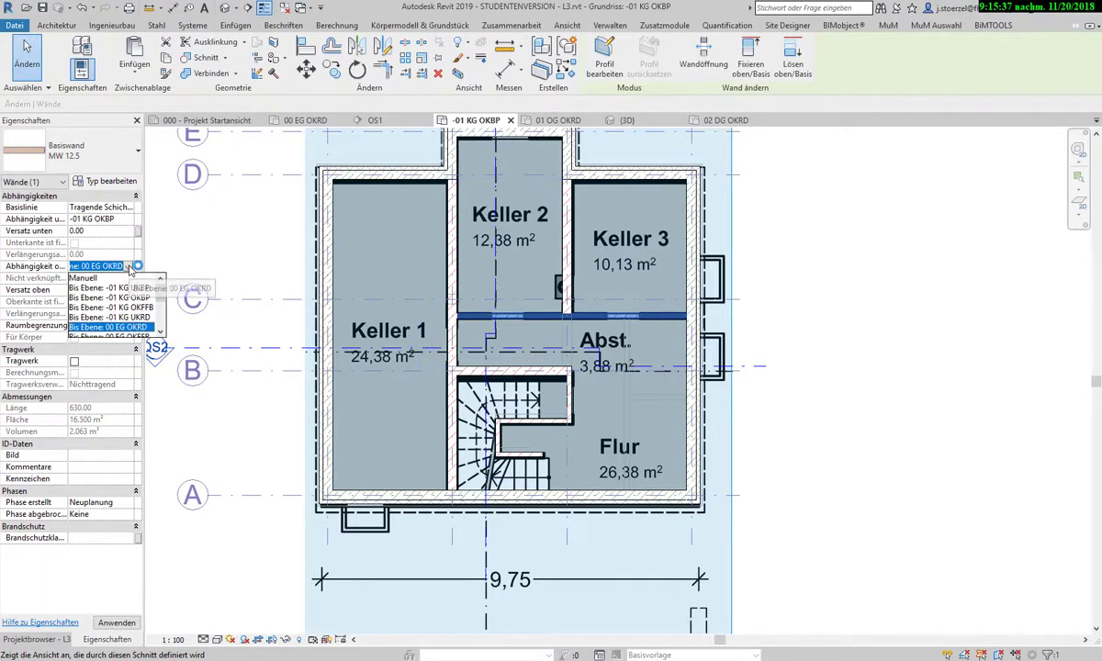
scroll(161, 300, down, 1)
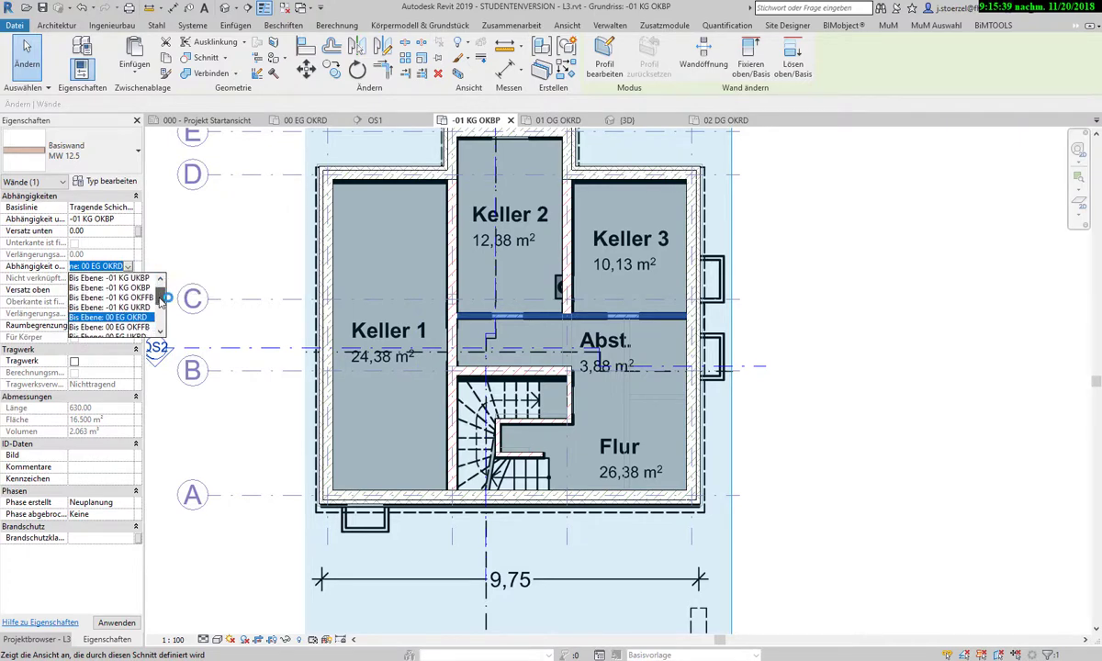
scroll(161, 303, down, 1)
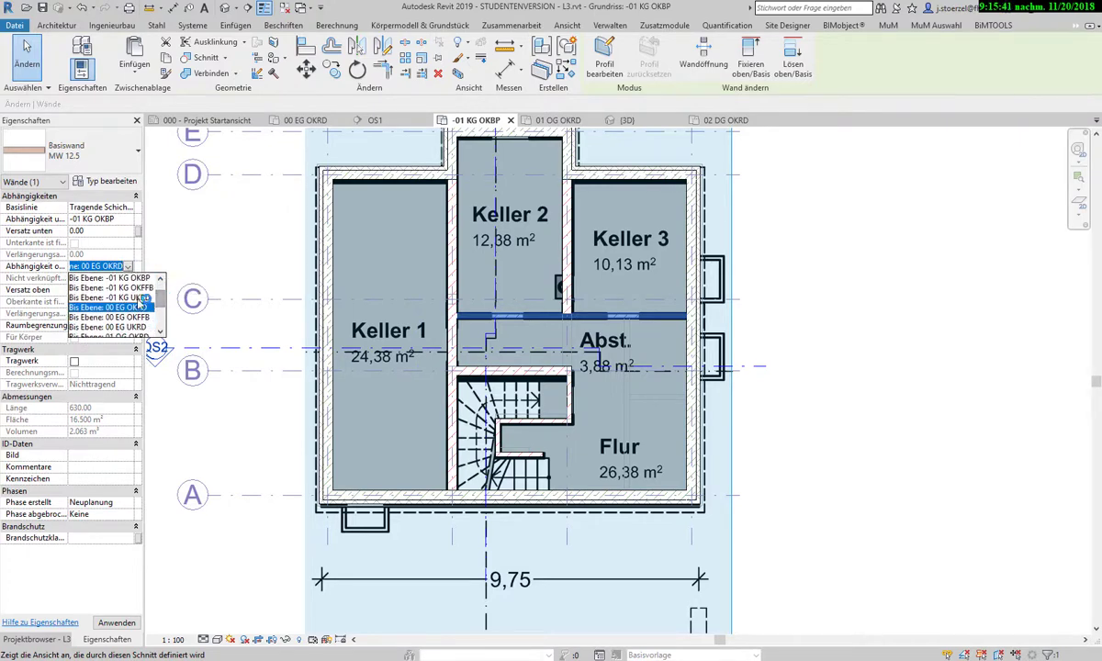
click(140, 306)
click(780, 387)
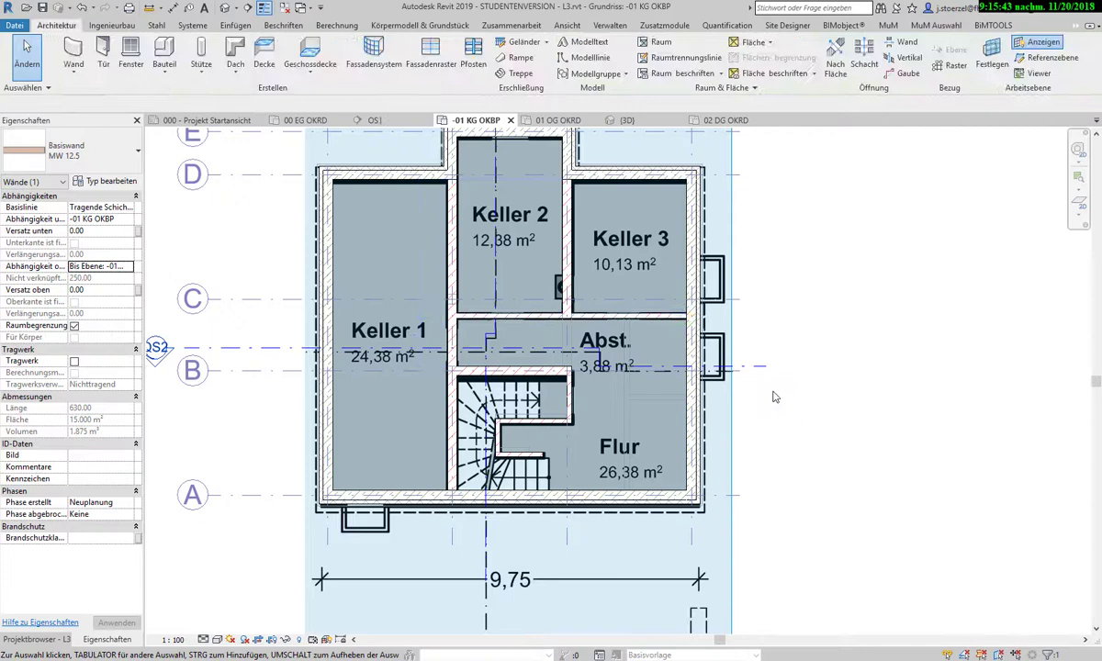
- Tab-select the stair wall chain and set its Abhängigkeit oben to a -01 KG level
click(571, 392)
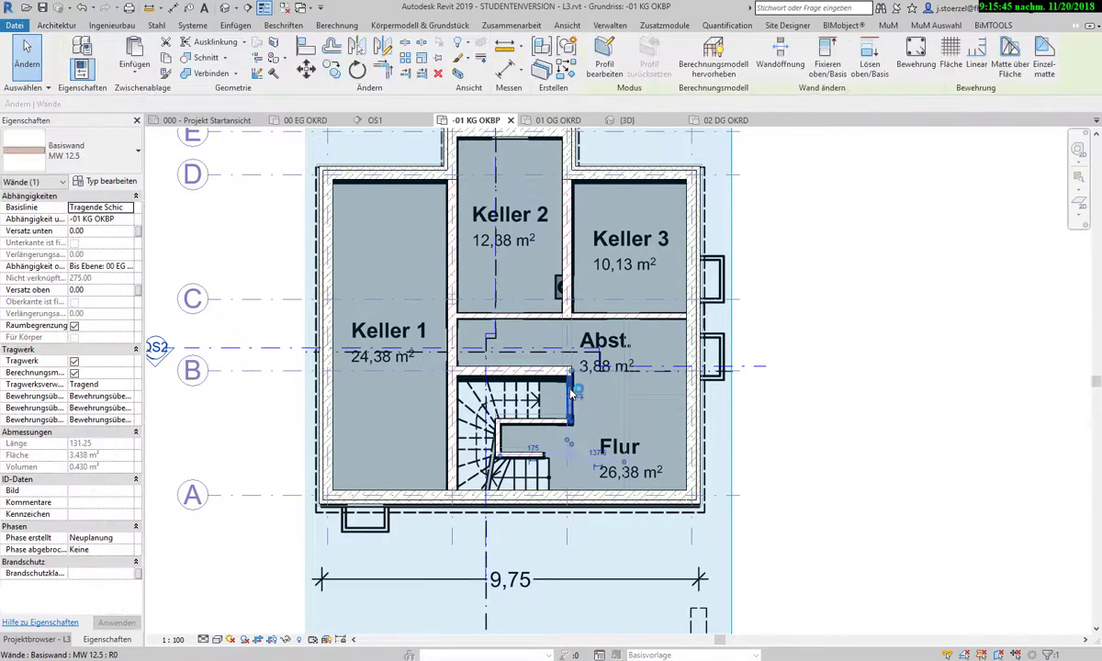
key(Escape)
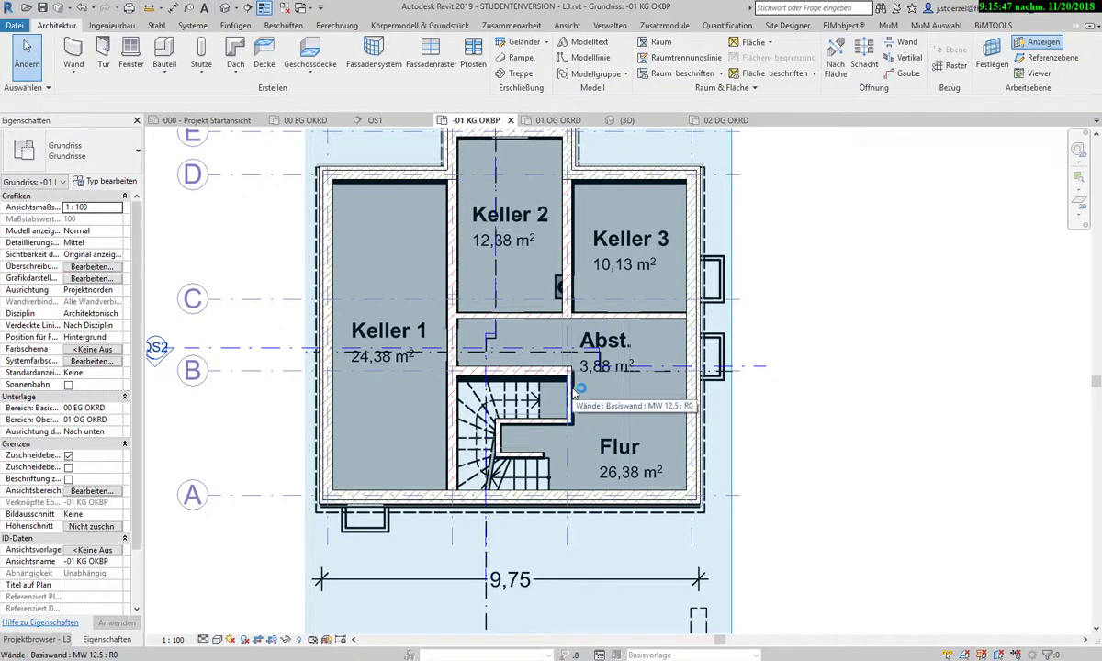
key(Tab)
click(575, 392)
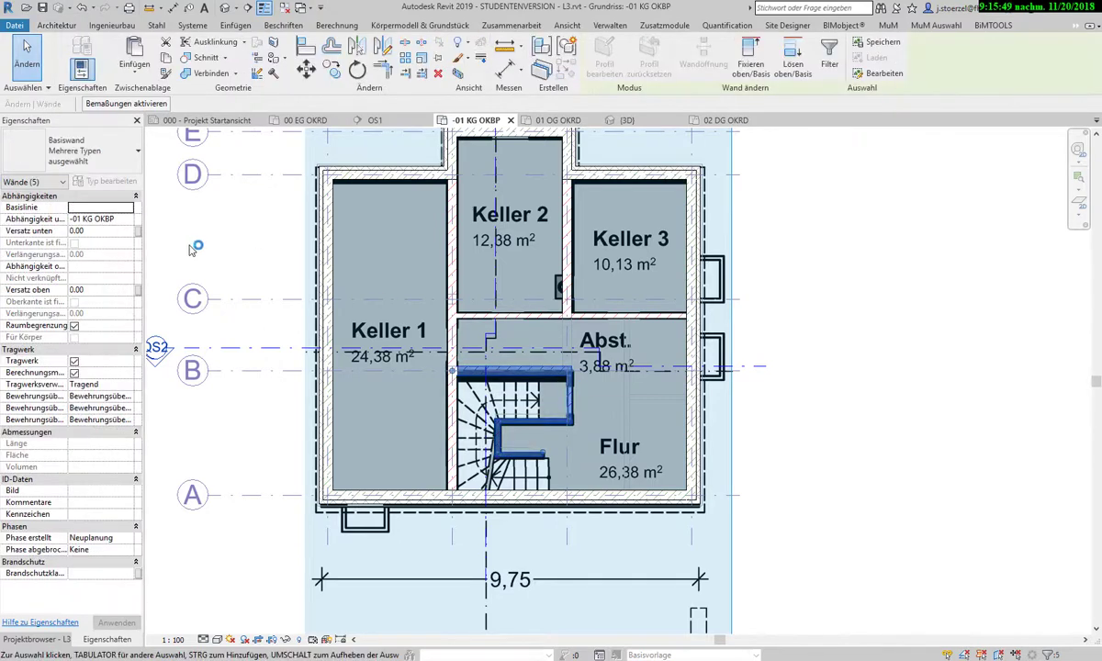
click(128, 266)
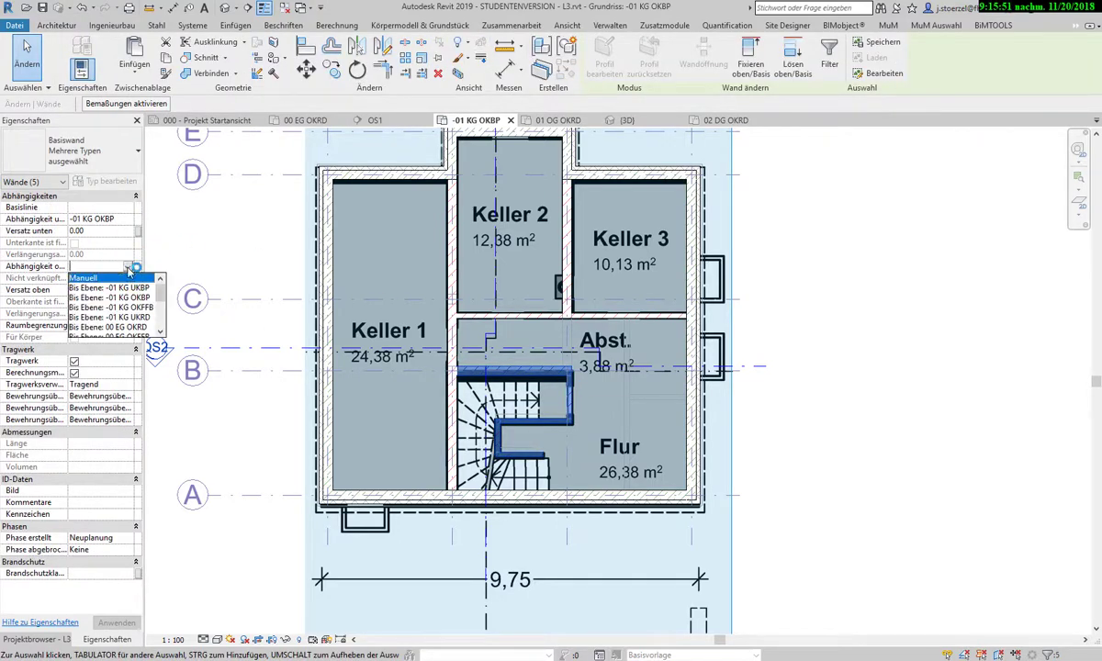
click(149, 318)
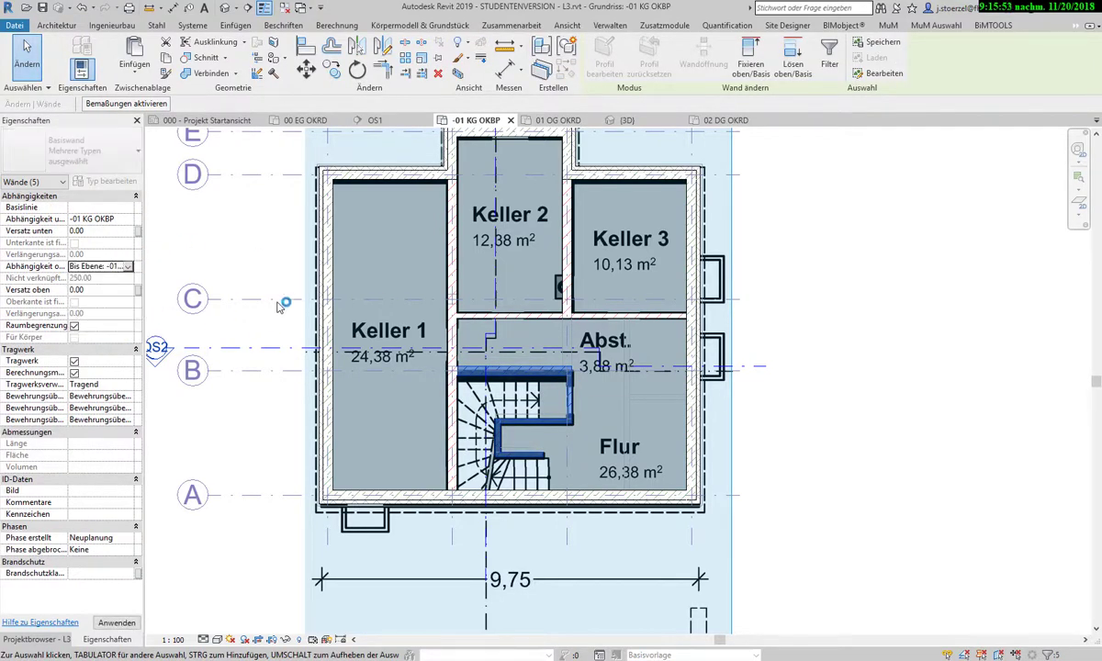
- Select the four stair walls and uncheck Tragwerk to make them non-structural
click(570, 404)
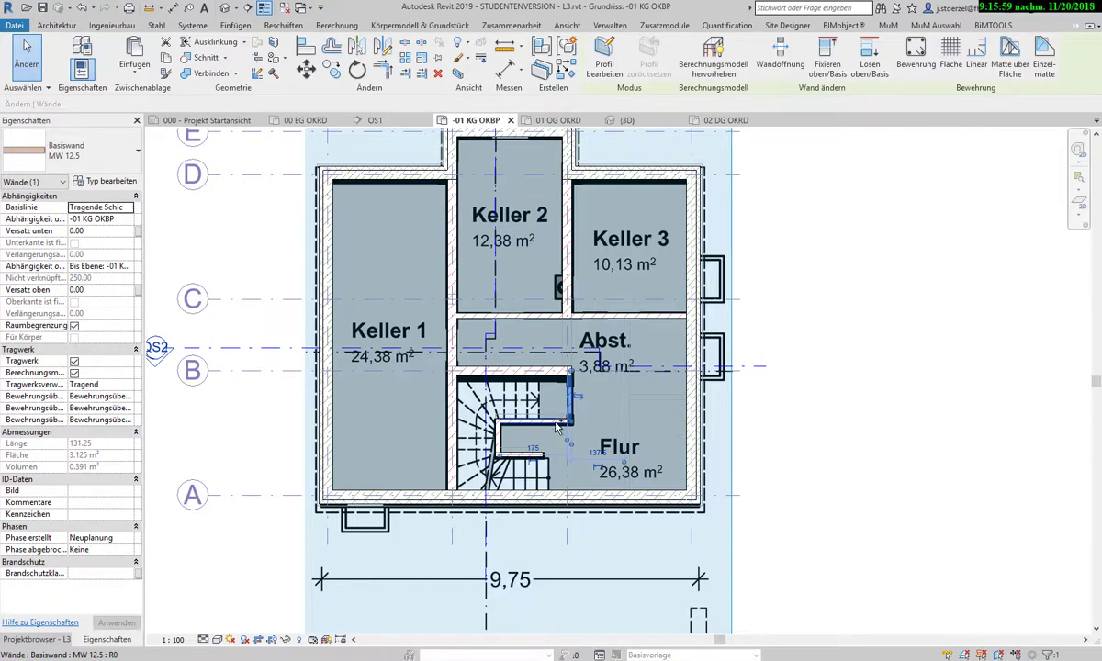
ctrl+click(518, 423)
ctrl+click(497, 439)
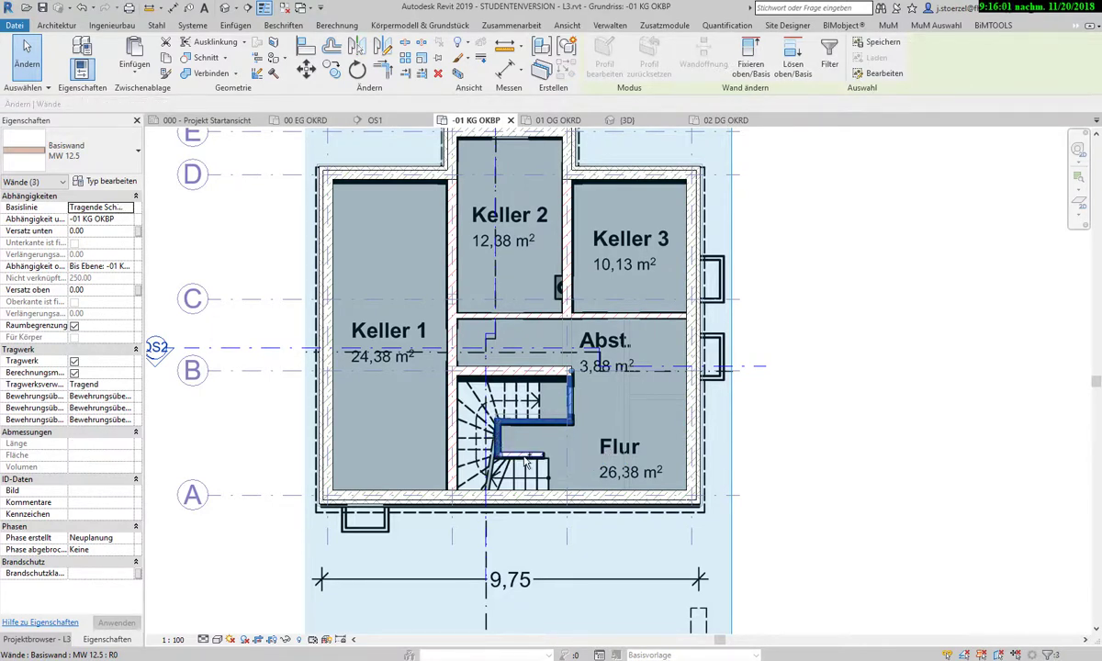
ctrl+click(519, 453)
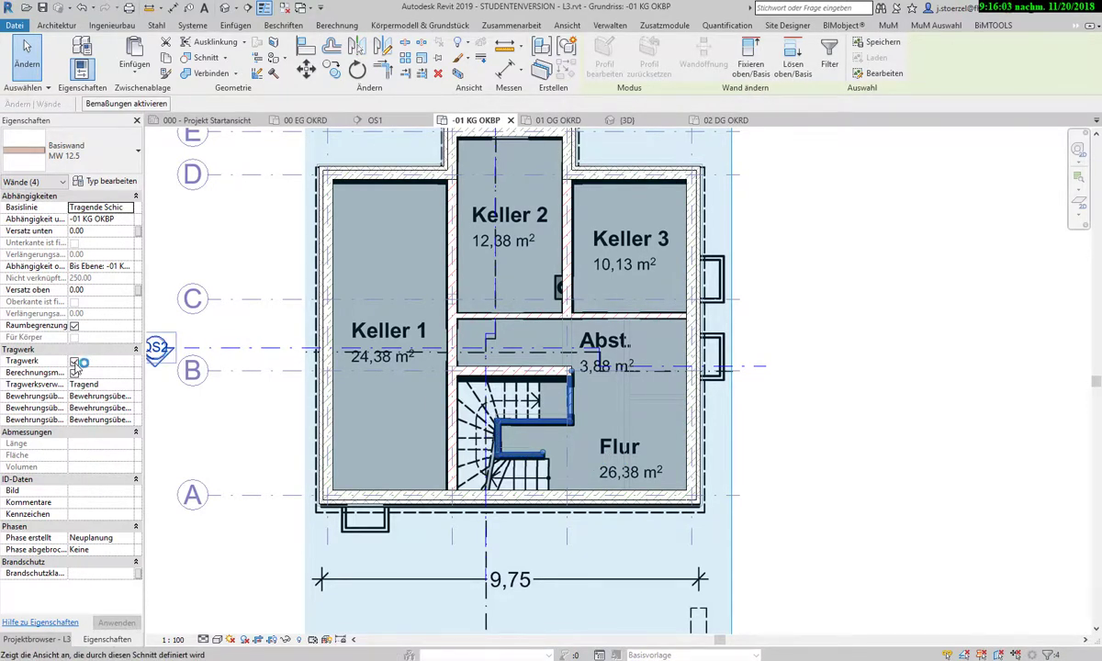
click(75, 360)
click(787, 442)
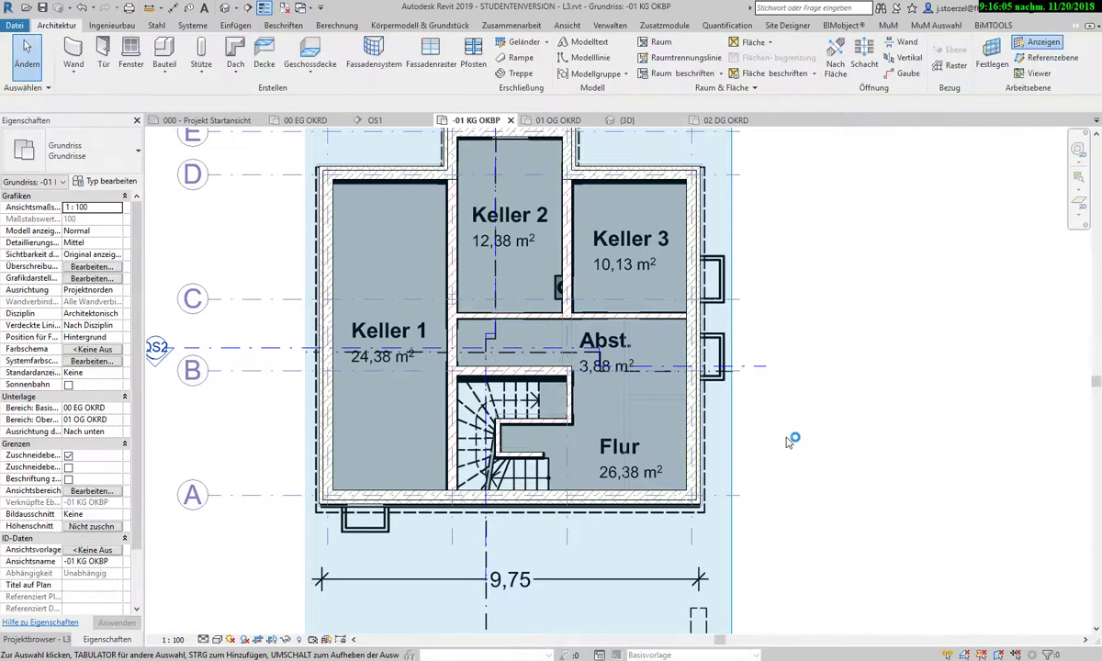